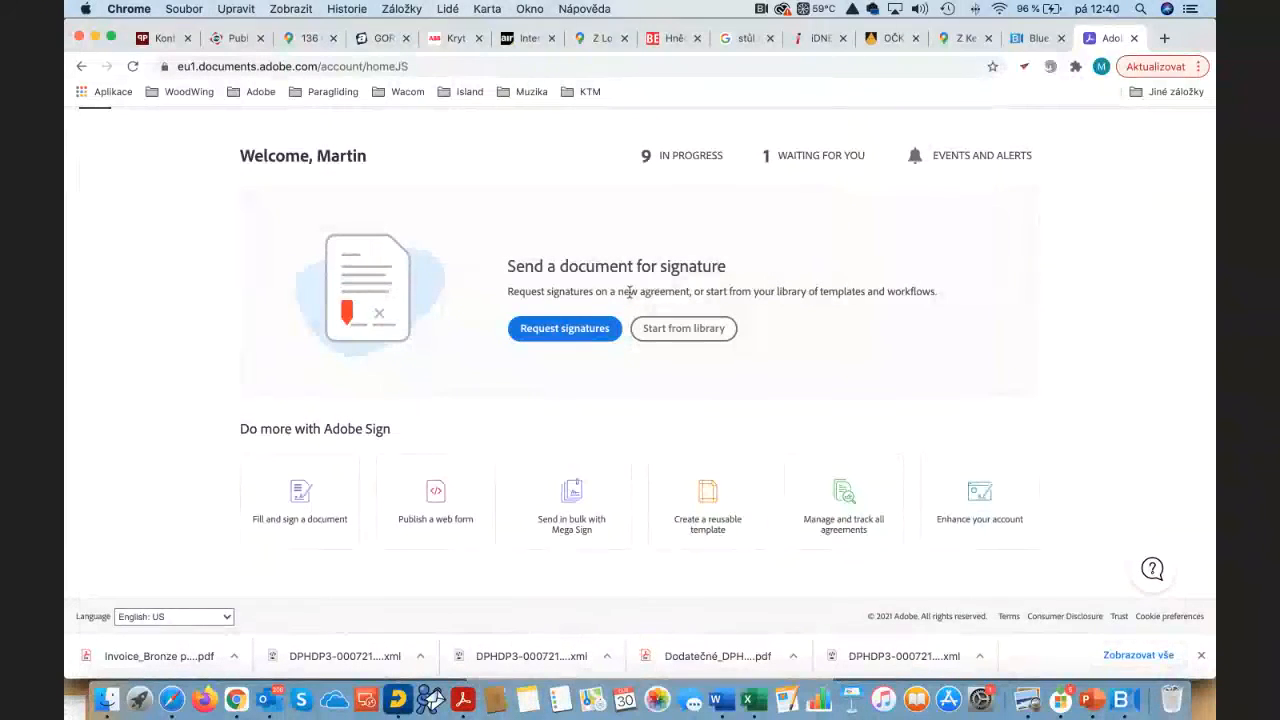
Step: Start a reusable library template named 'Template test' and begin attaching its document
scroll(630, 293, up, 2)
scroll(646, 299, down, 2)
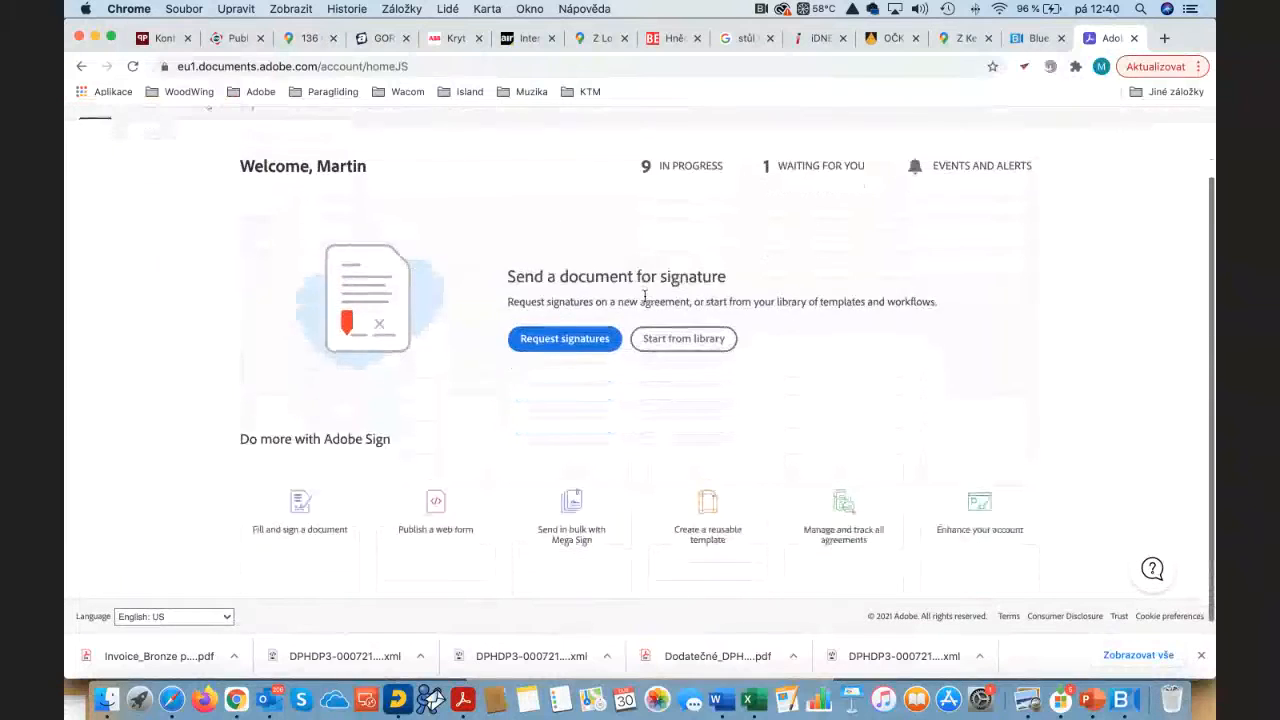
scroll(645, 295, up, 2)
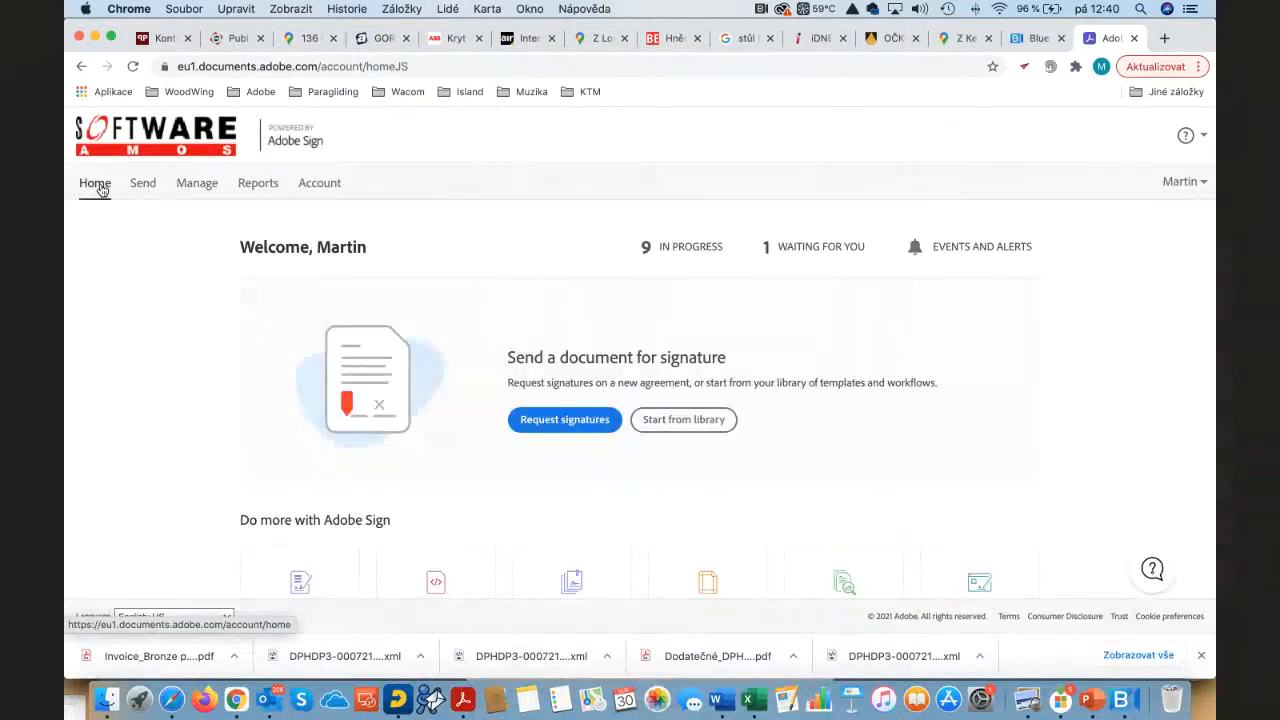
scroll(100, 188, down, 2)
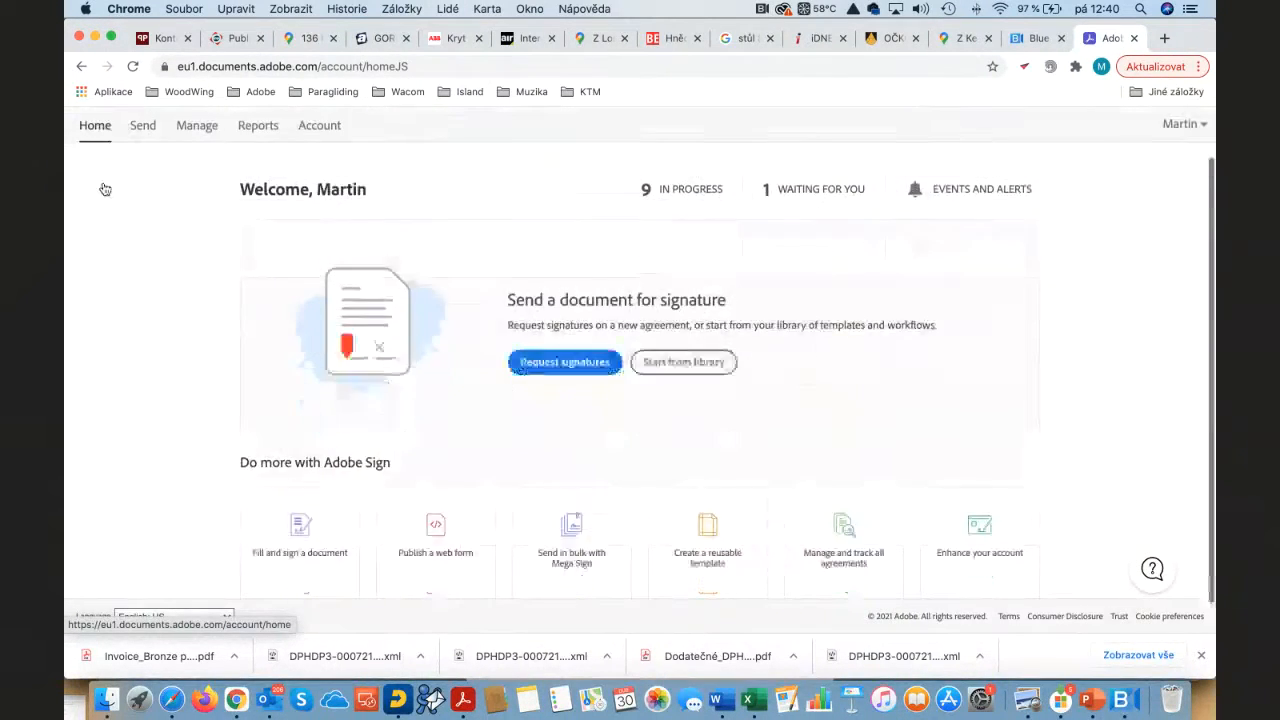
click(718, 503)
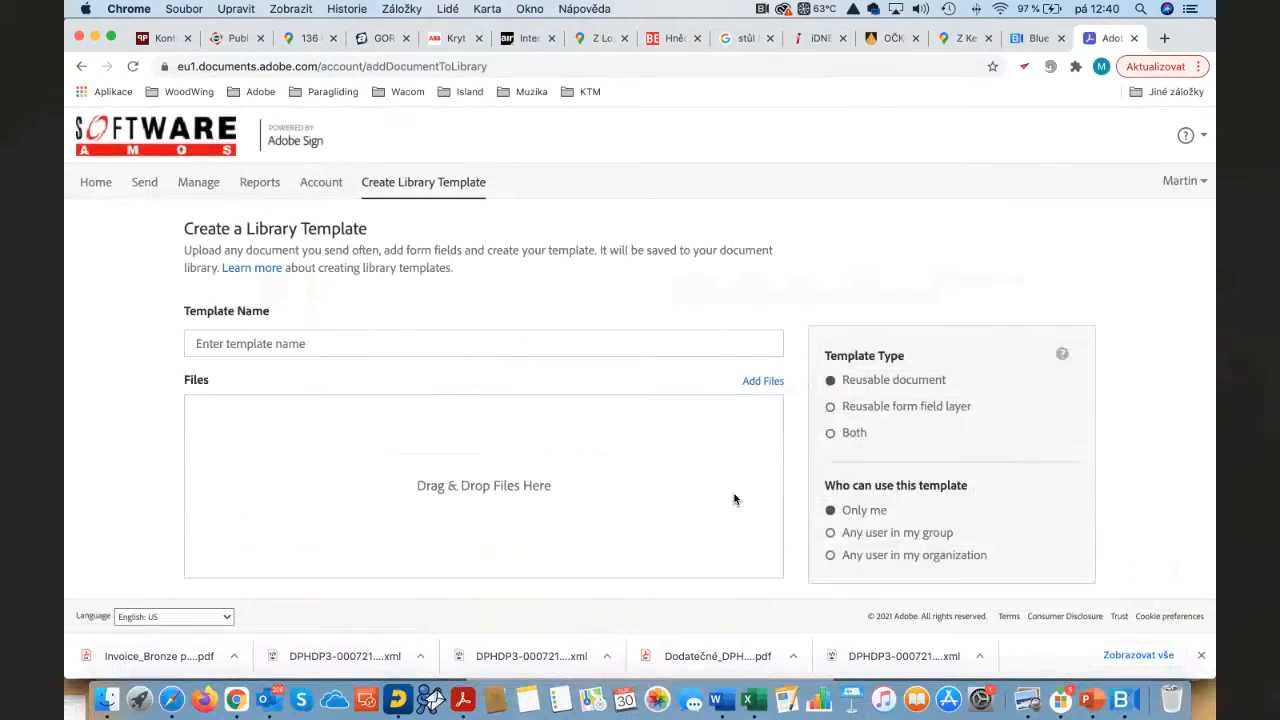
scroll(734, 500, down, 1)
click(212, 306)
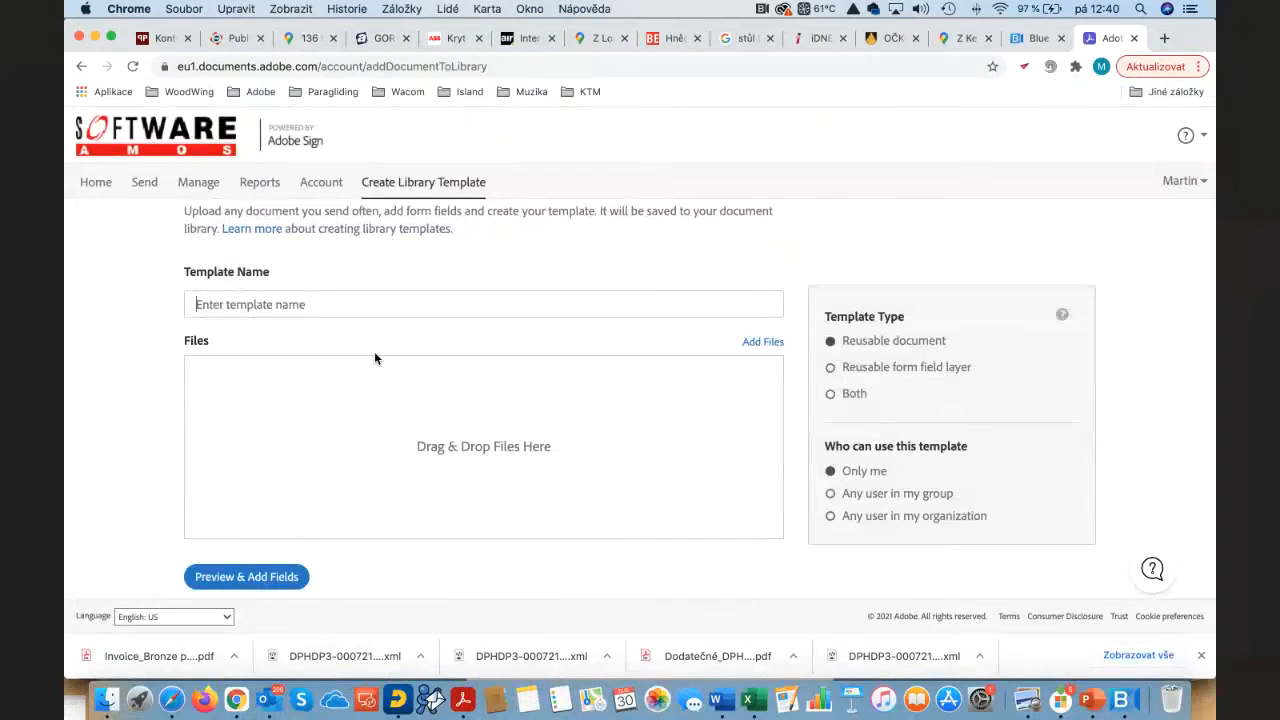
text(Templa)
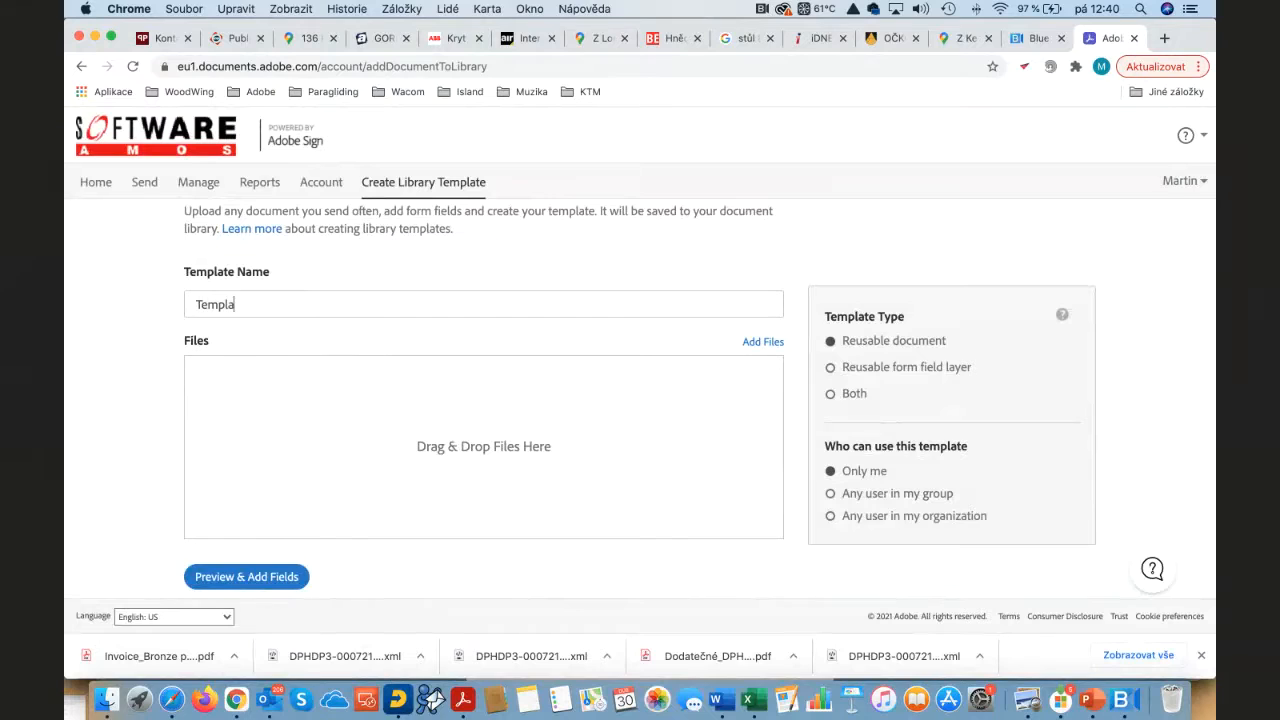
text(te test)
click(762, 343)
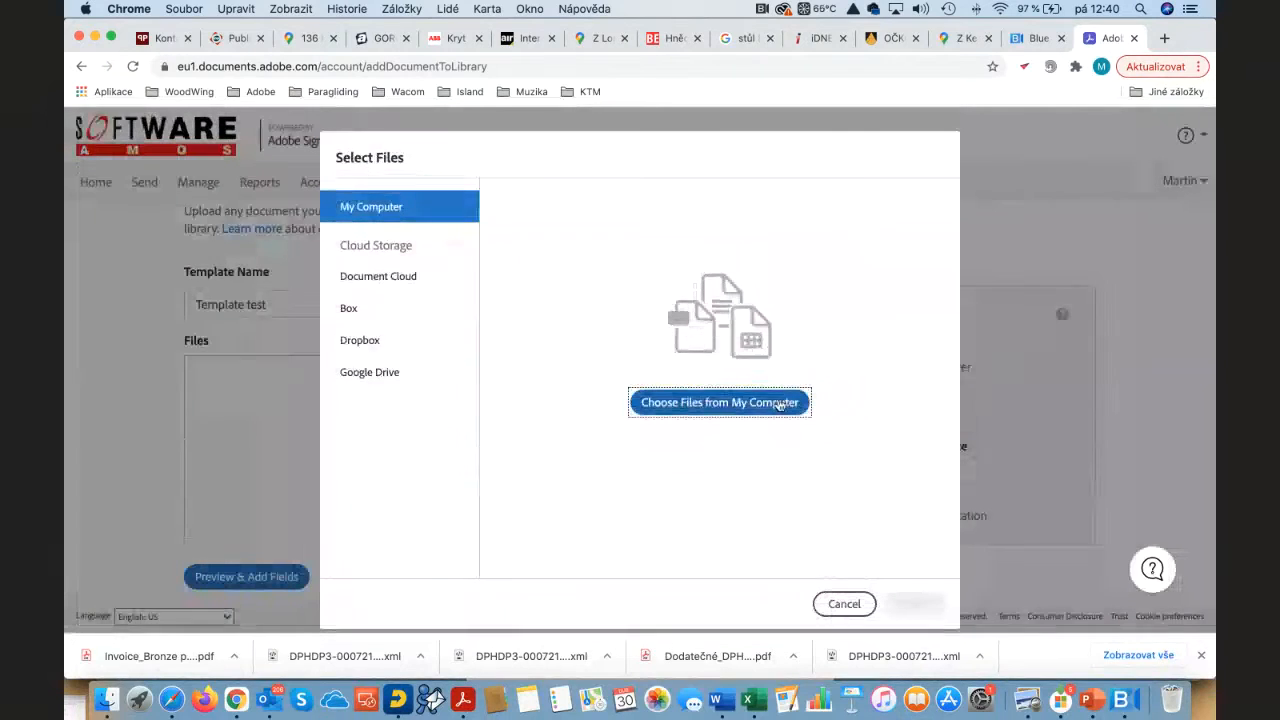
Step: Attach SAMPLE-Agreement-Template.docx from Dokumenty > Adobe > SIGN > Adobe Sign Onboarding > Vzorové soubory session 6
click(762, 403)
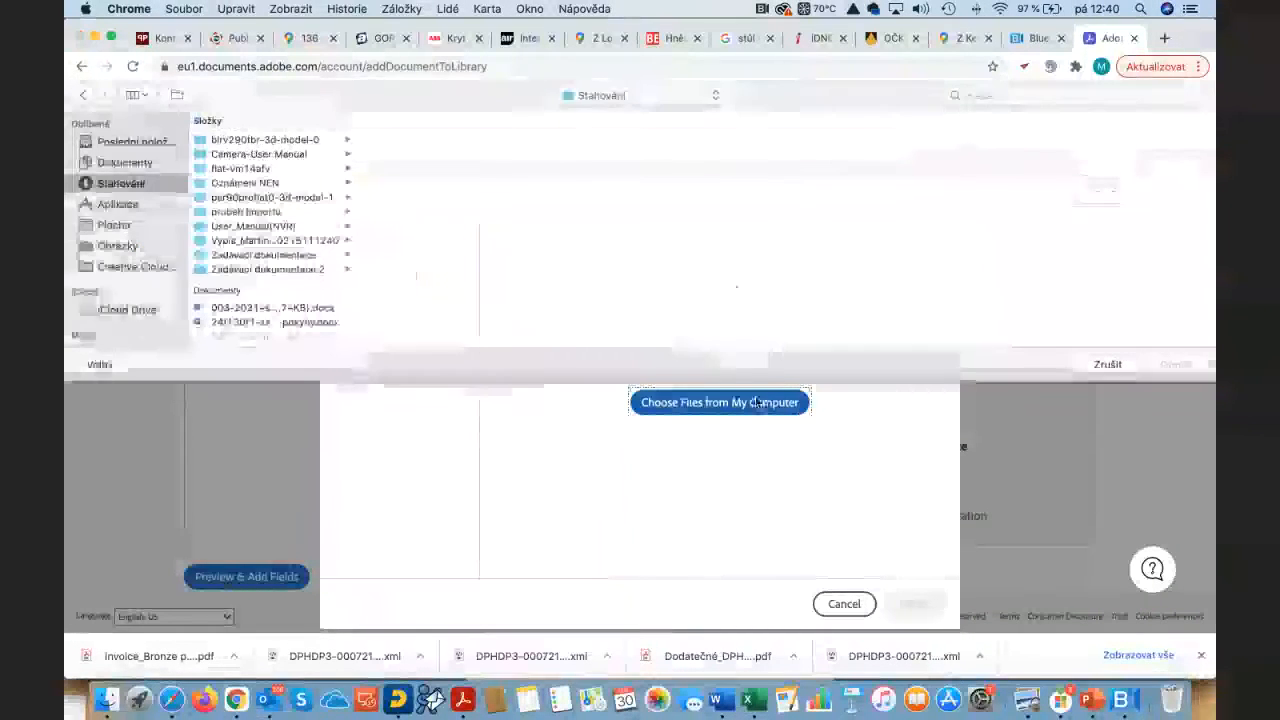
click(601, 96)
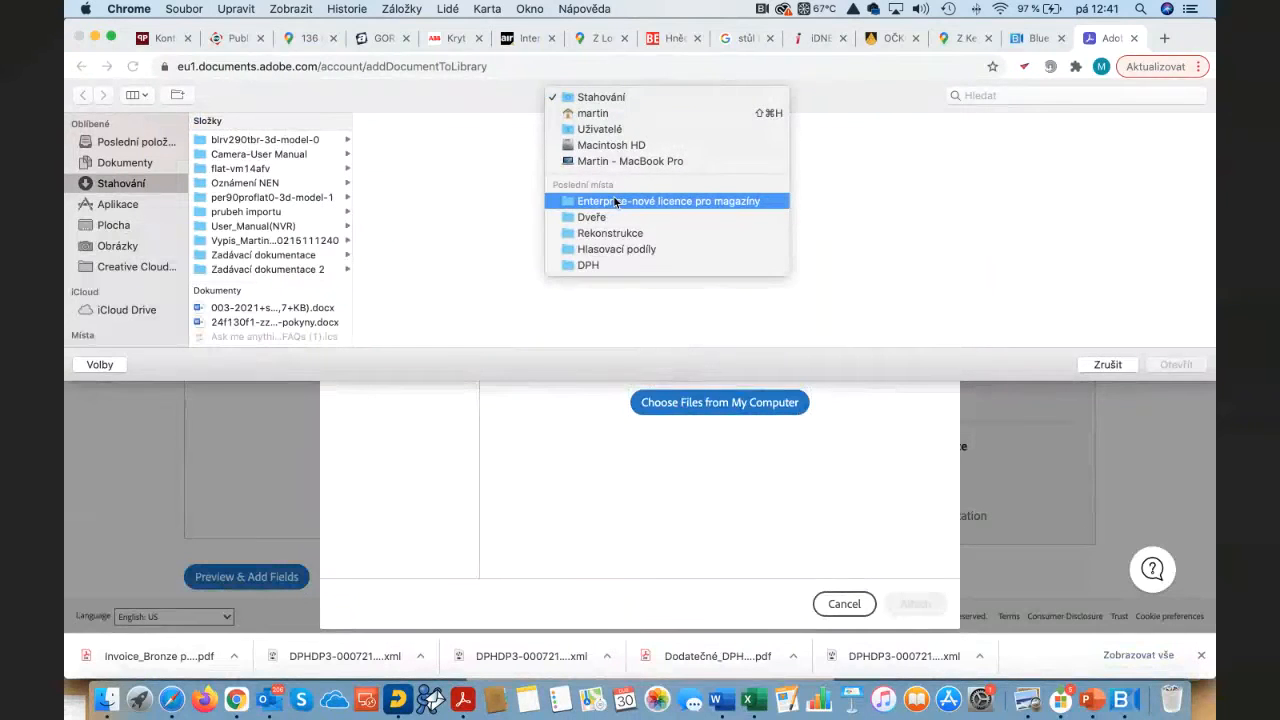
click(150, 163)
click(145, 163)
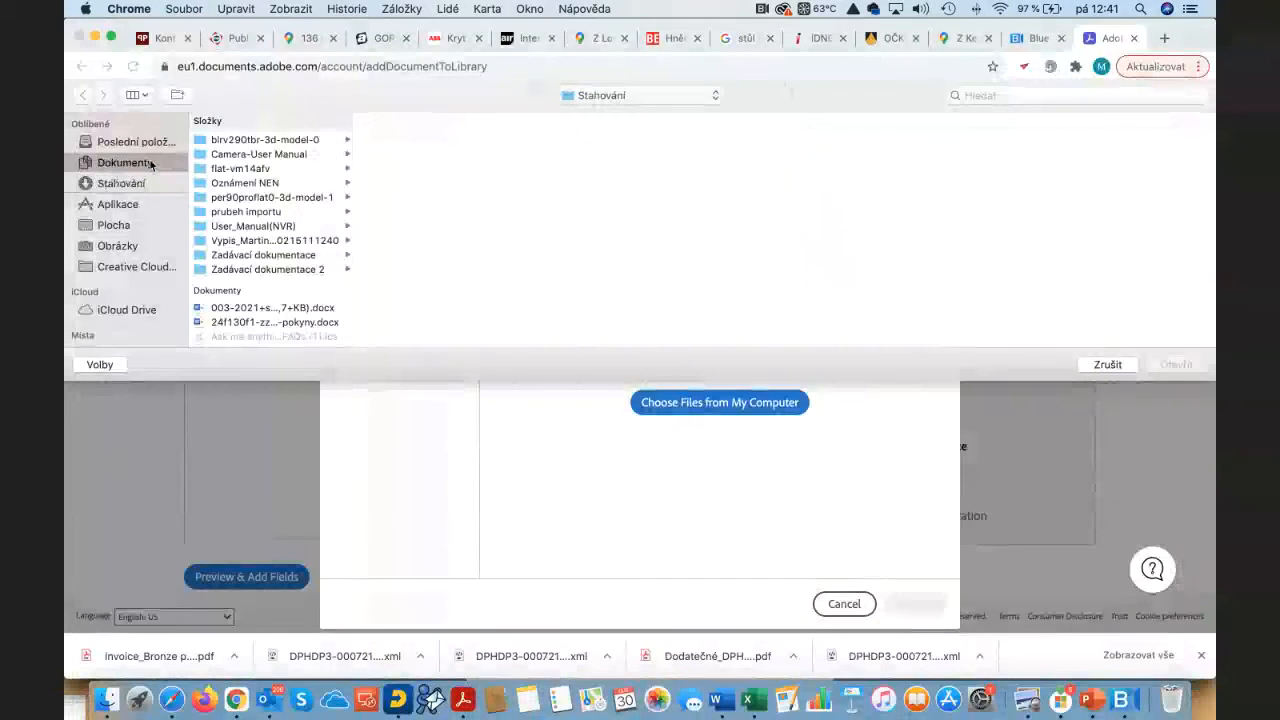
click(250, 142)
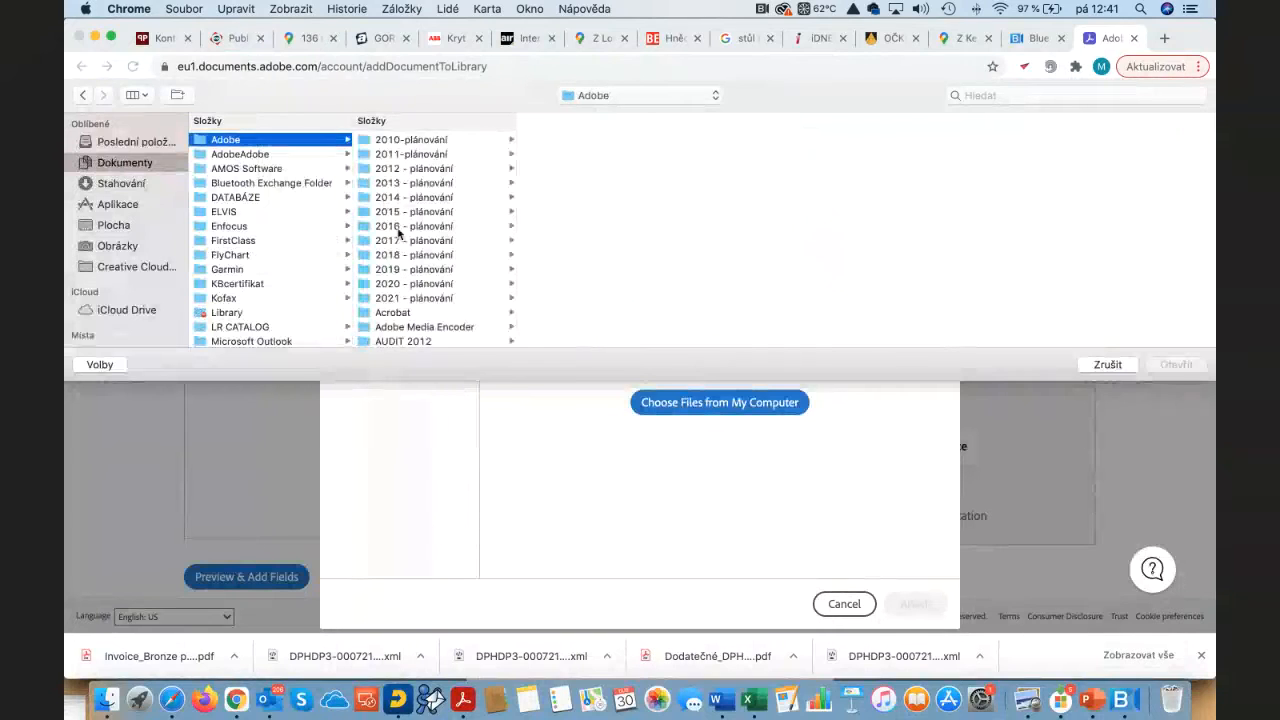
scroll(400, 240, down, 10)
click(390, 280)
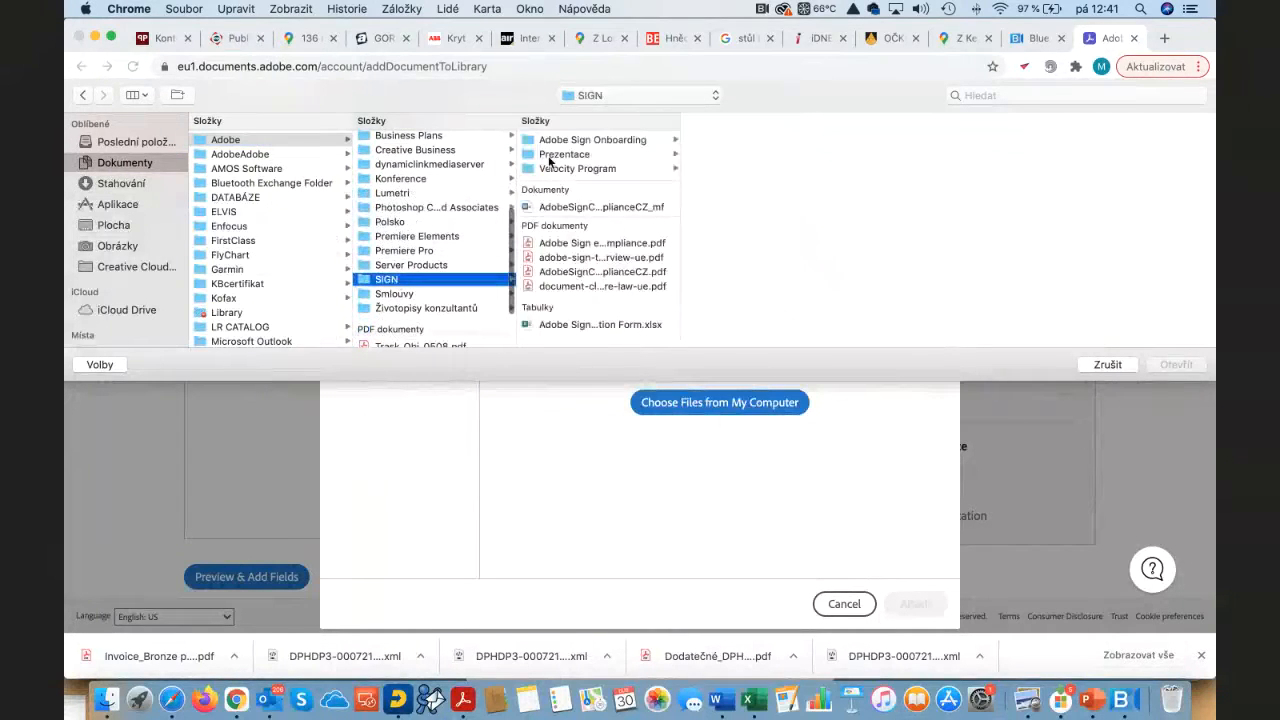
click(585, 145)
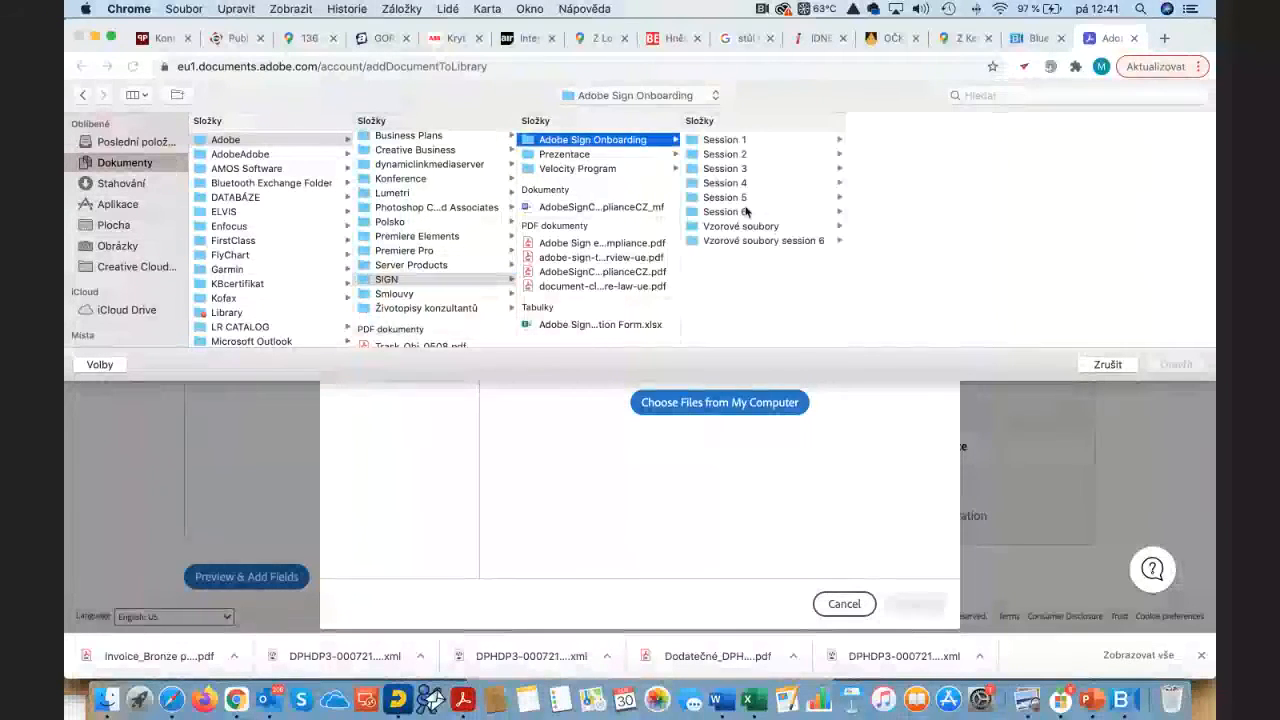
click(750, 240)
click(884, 142)
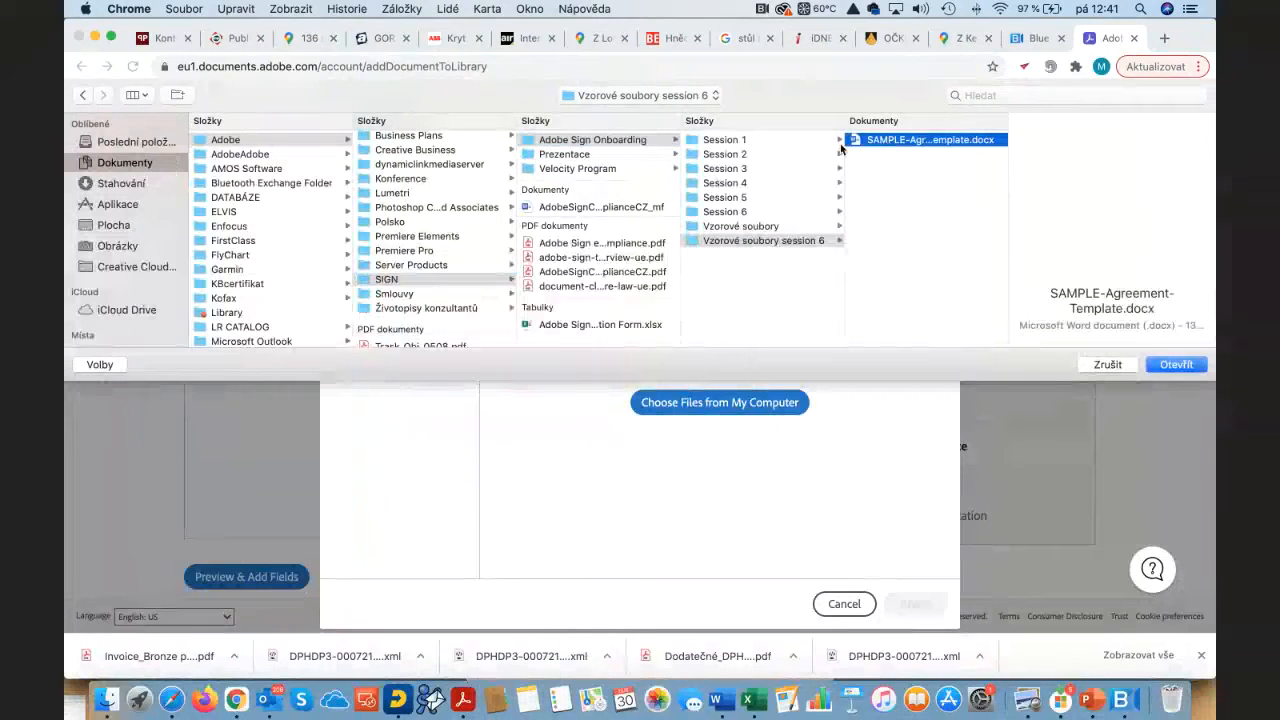
click(1177, 365)
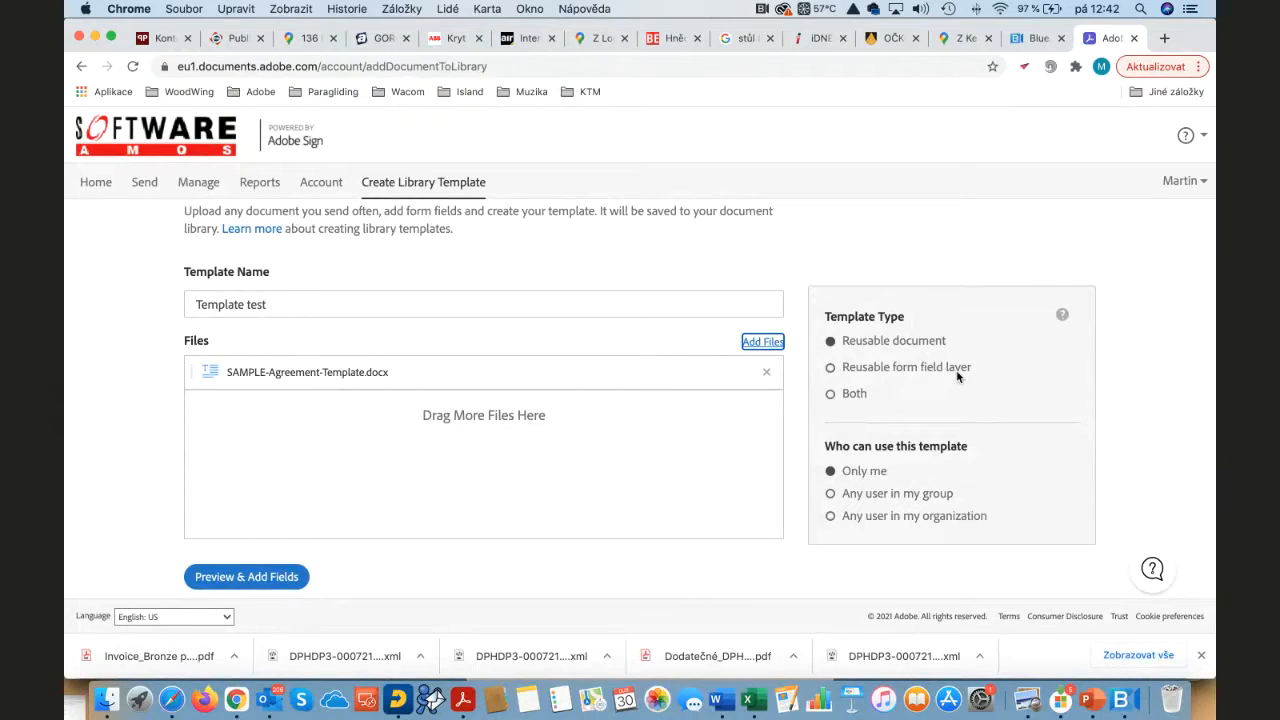
Step: Open the template document and place the automatically detected form fields
click(266, 577)
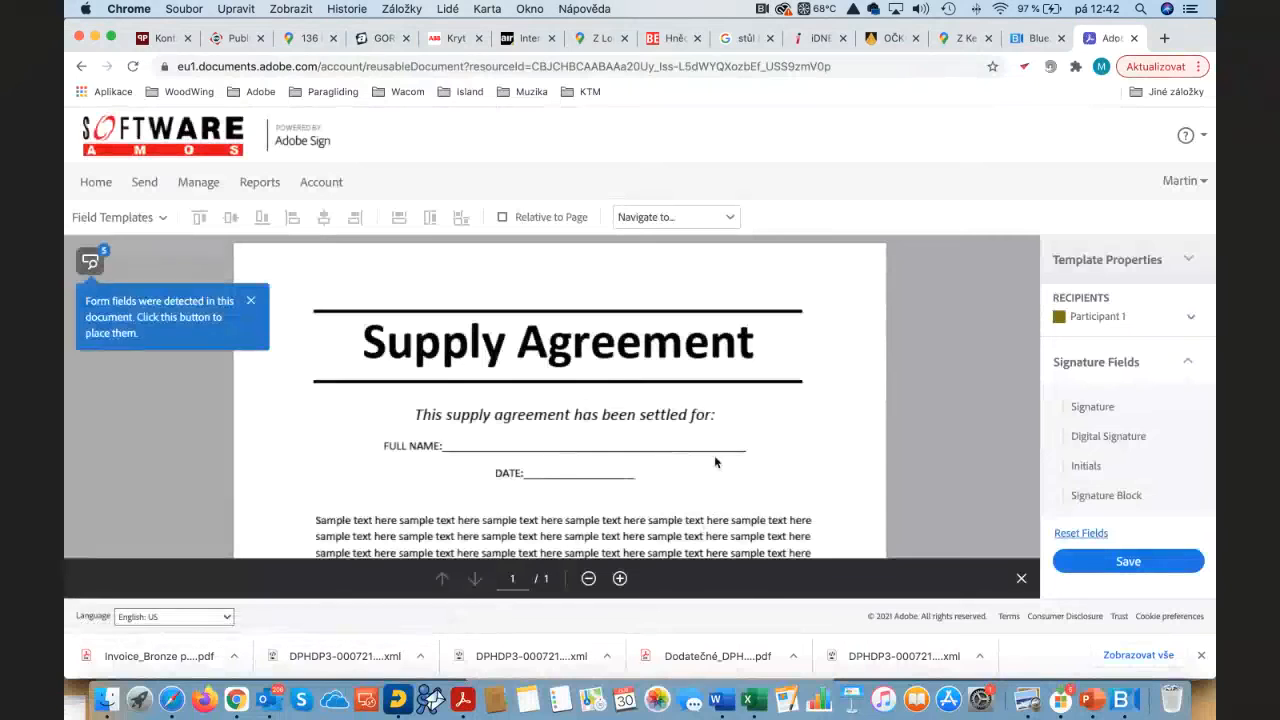
scroll(665, 385, down, 10)
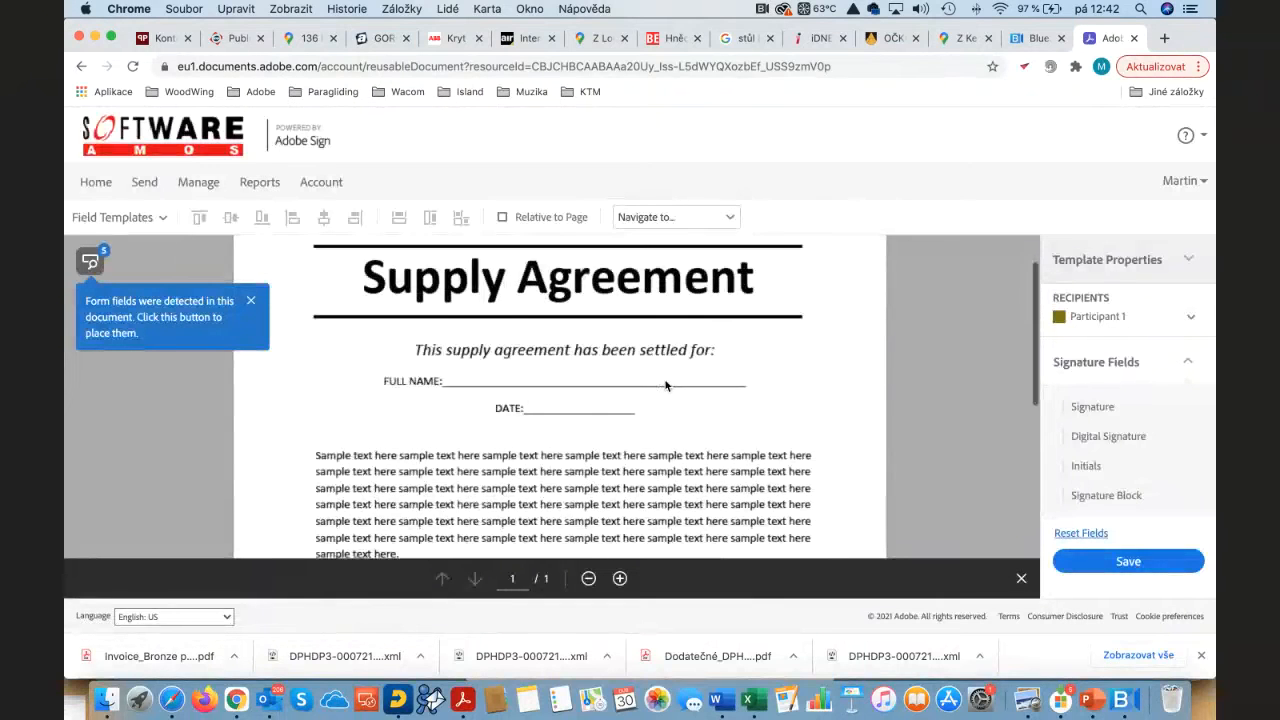
scroll(665, 385, up, 10)
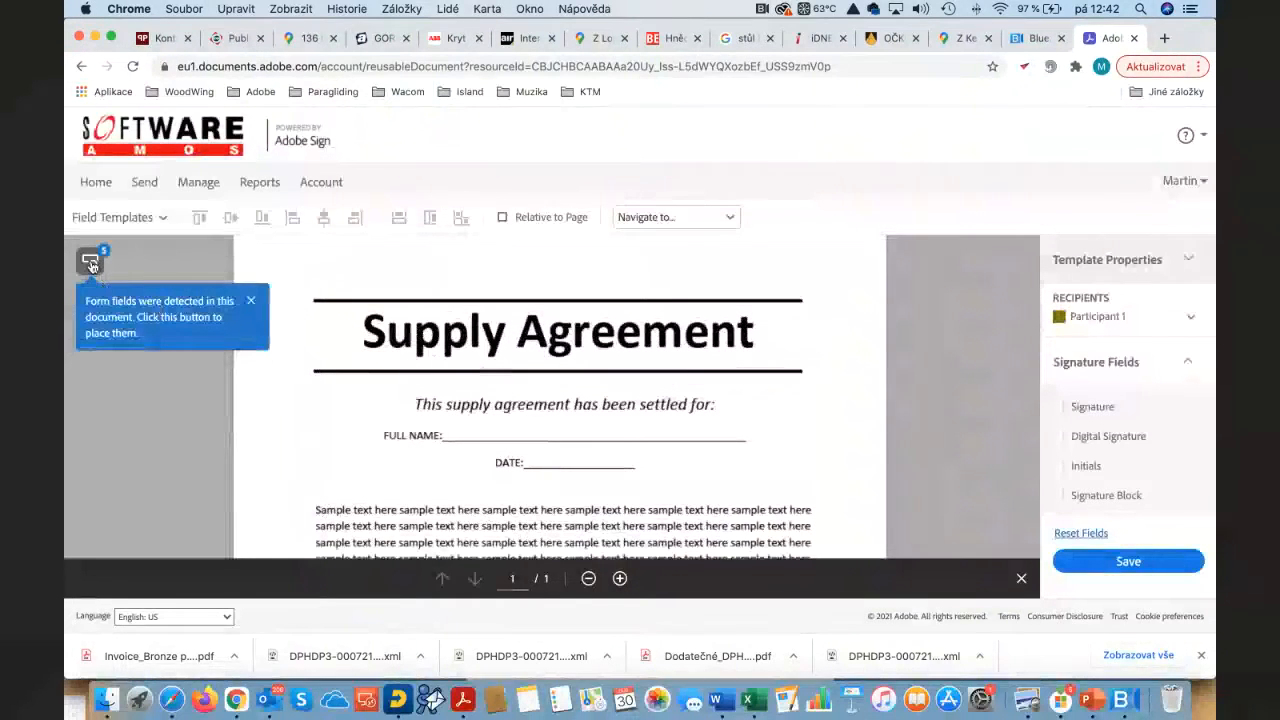
click(90, 263)
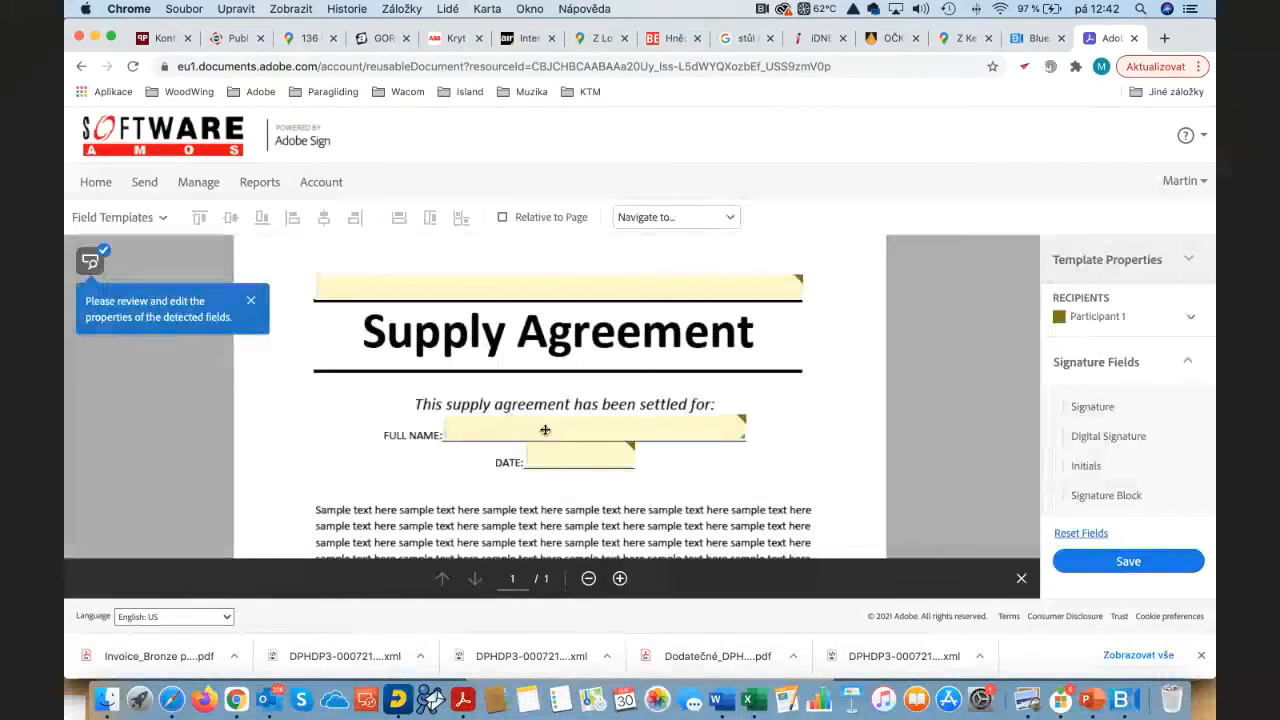
Step: Drop a Signer Info Name field onto the FULL NAME line
scroll(556, 431, down, 2)
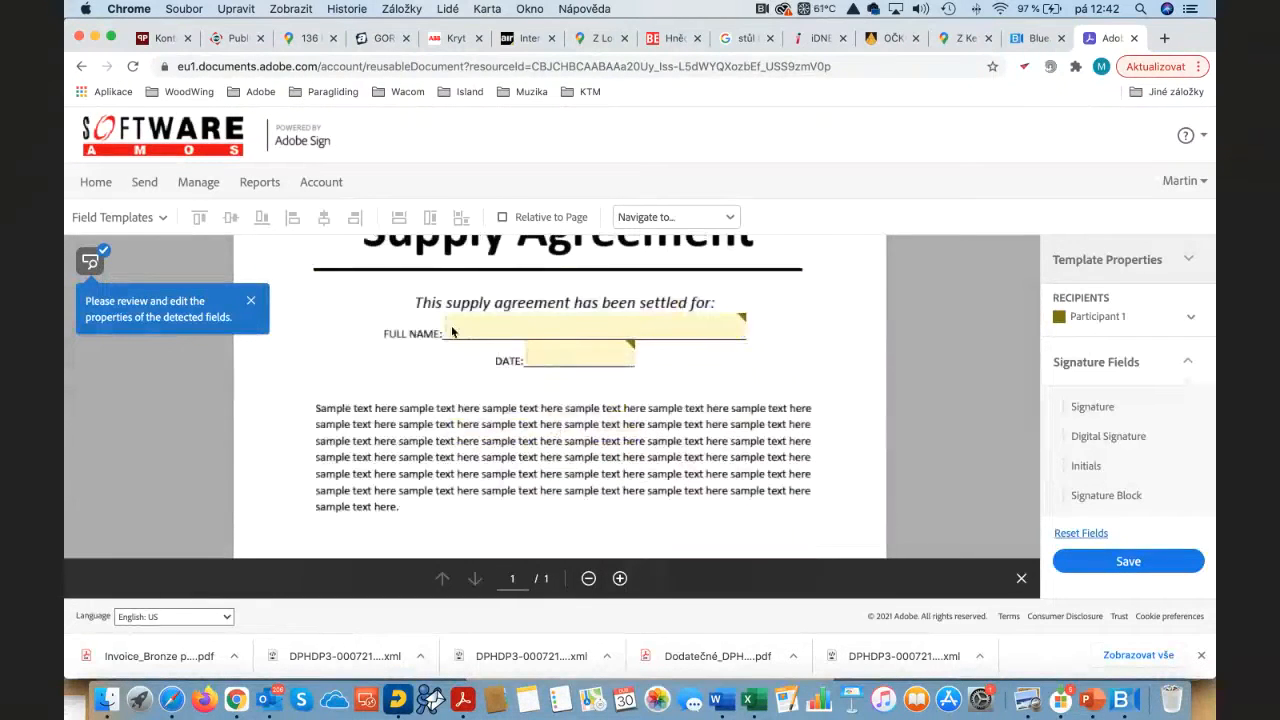
scroll(1100, 428, down, 4)
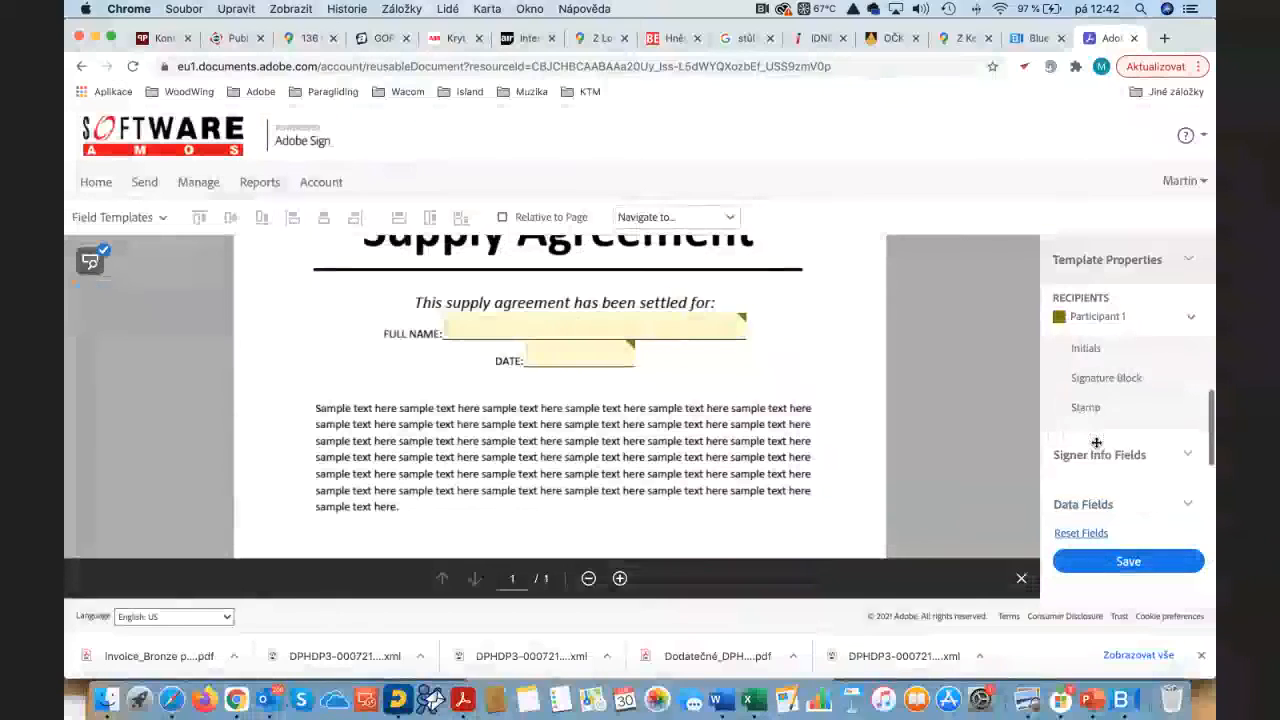
click(1105, 404)
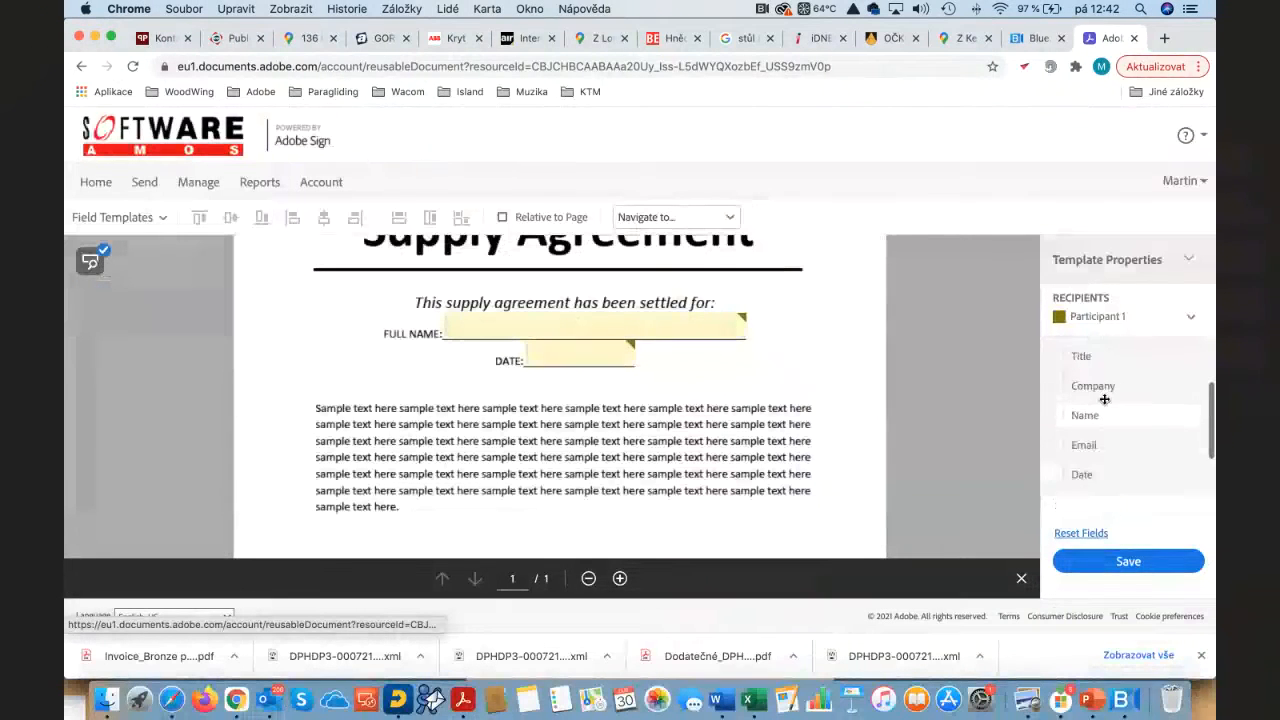
drag(1102, 430, 492, 319)
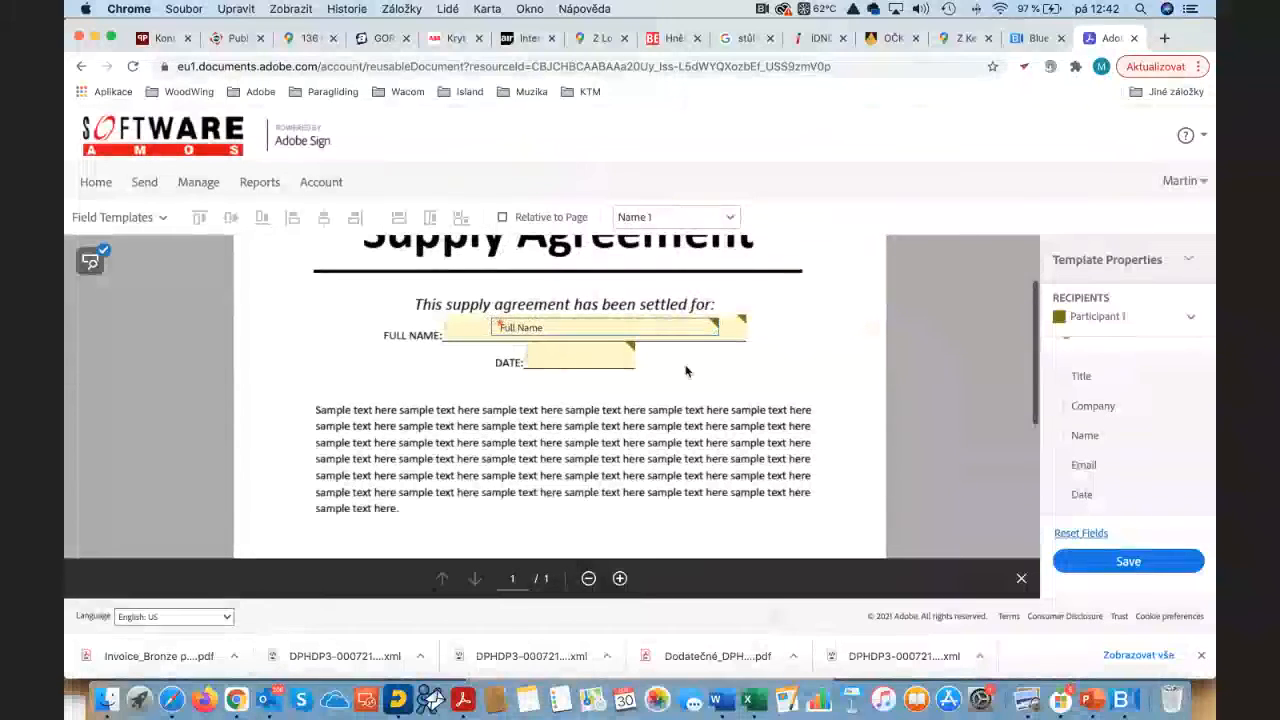
click(466, 329)
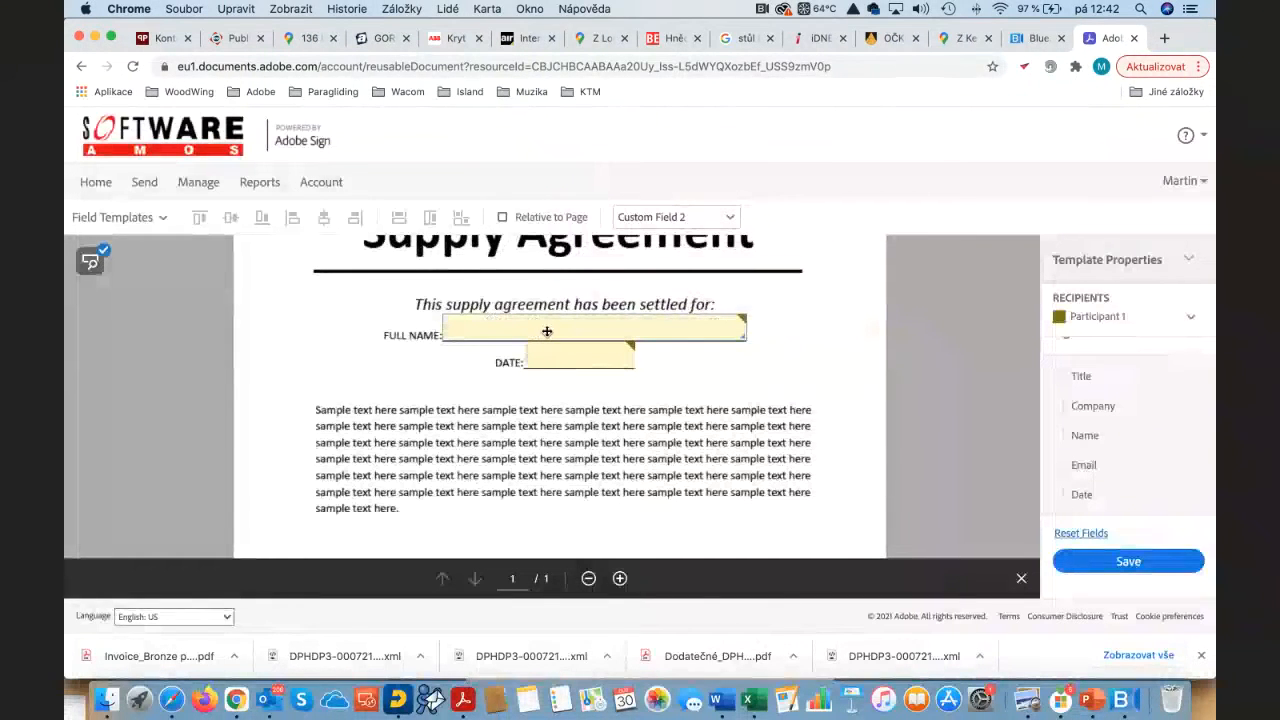
Step: Change the FULL NAME field's type to Name, Full Name style, keeping Entered Value
right_click(566, 331)
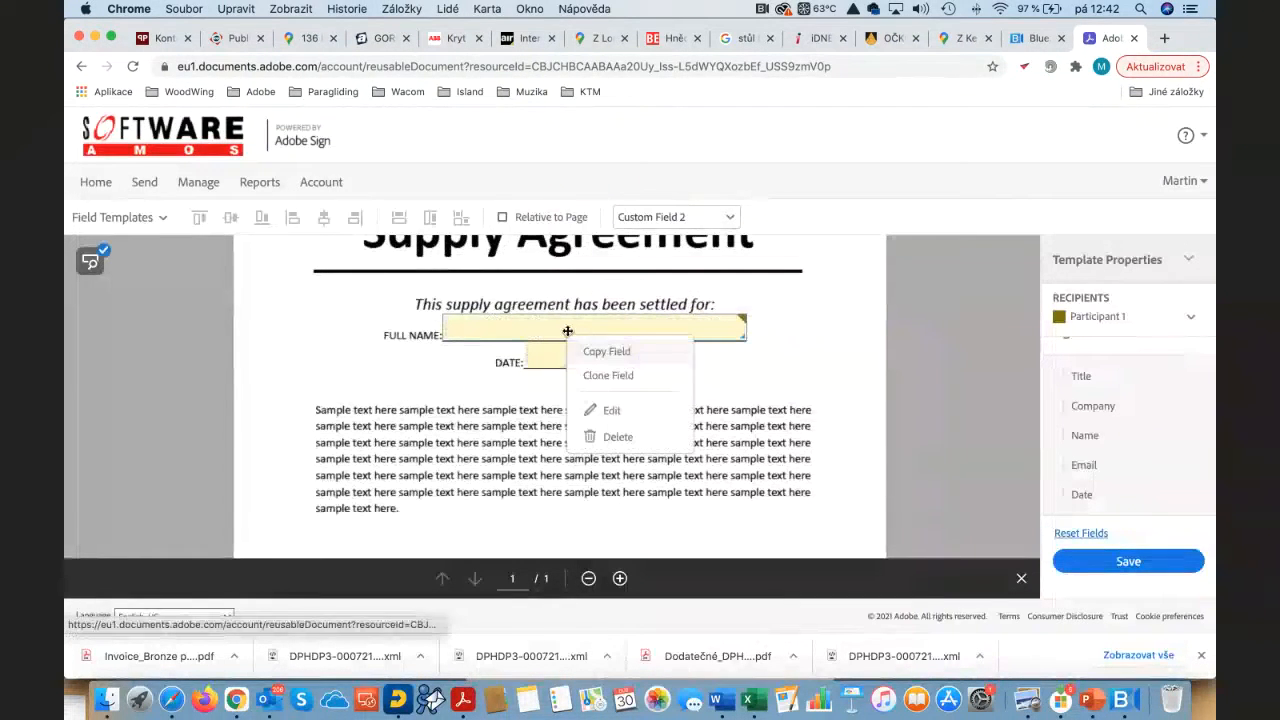
click(616, 411)
scroll(900, 400, down, 3)
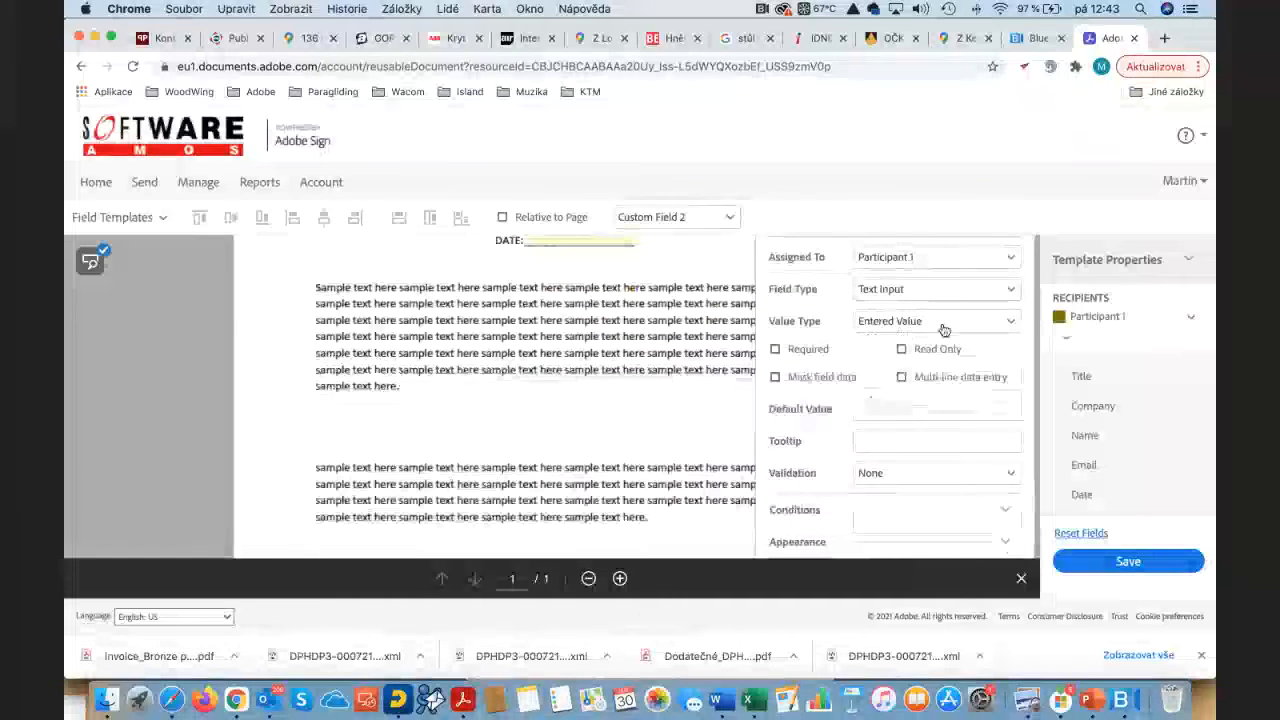
click(943, 330)
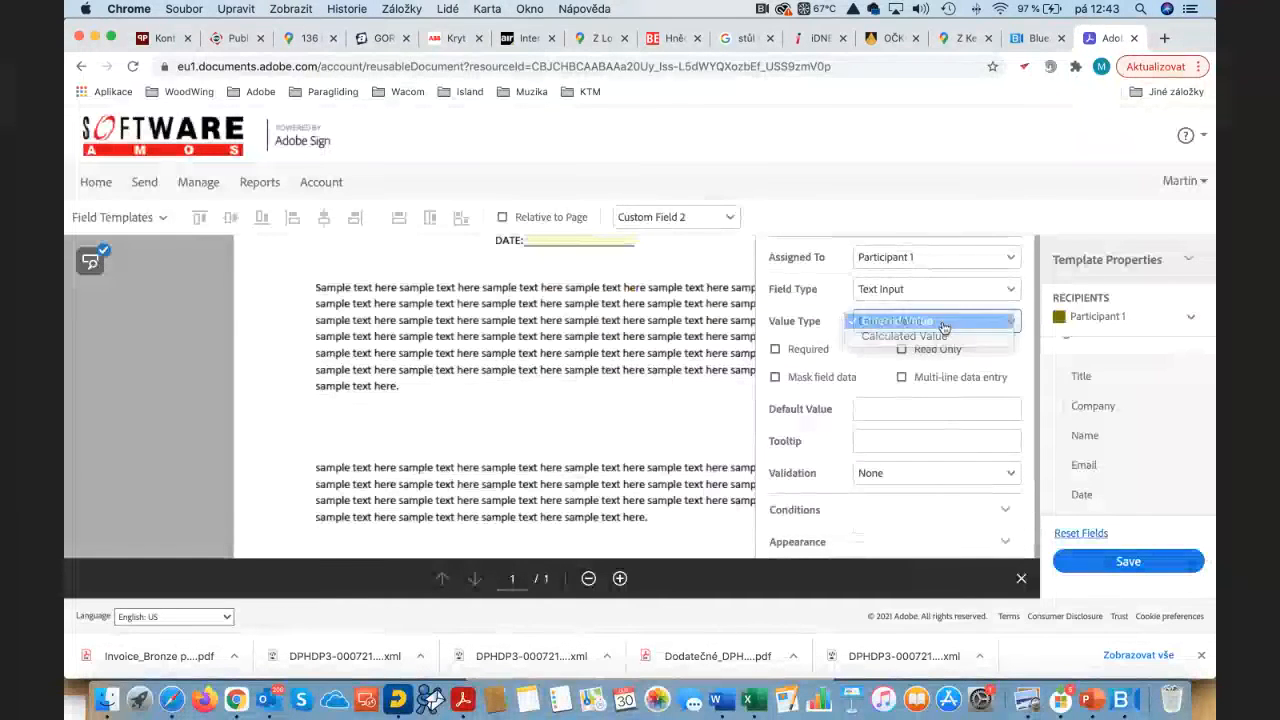
click(938, 312)
scroll(938, 310, up, 2)
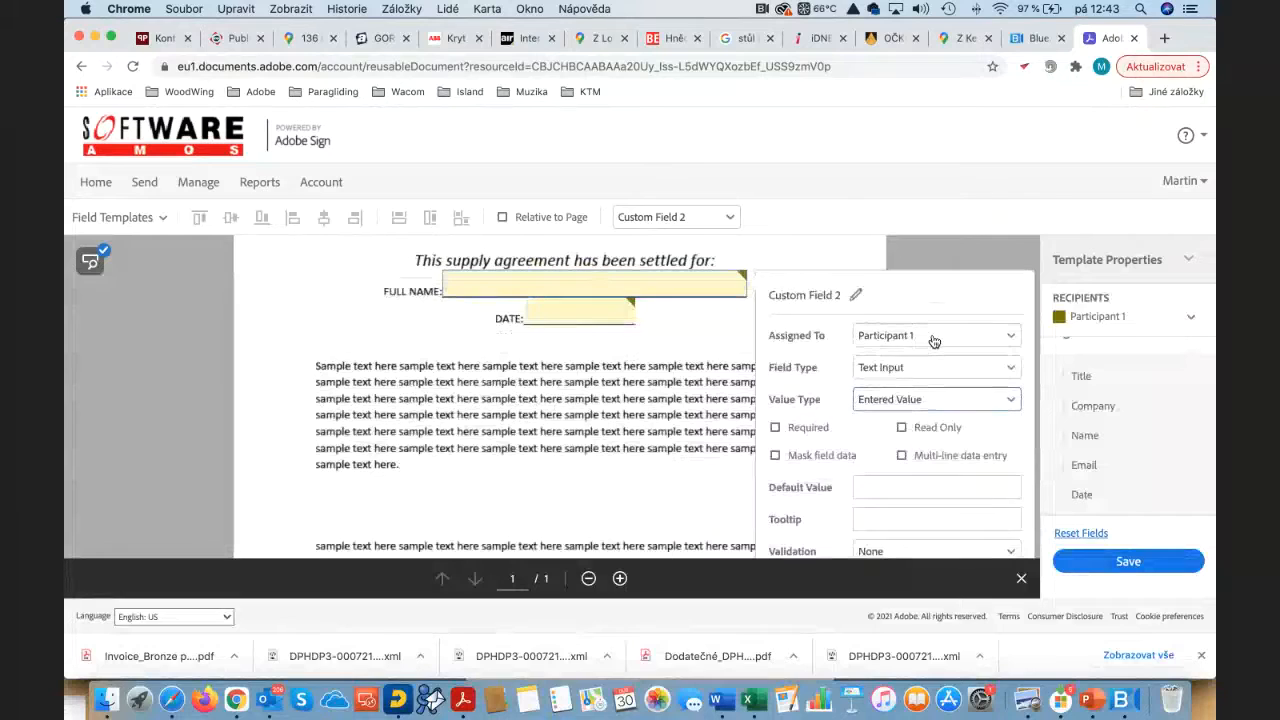
click(929, 370)
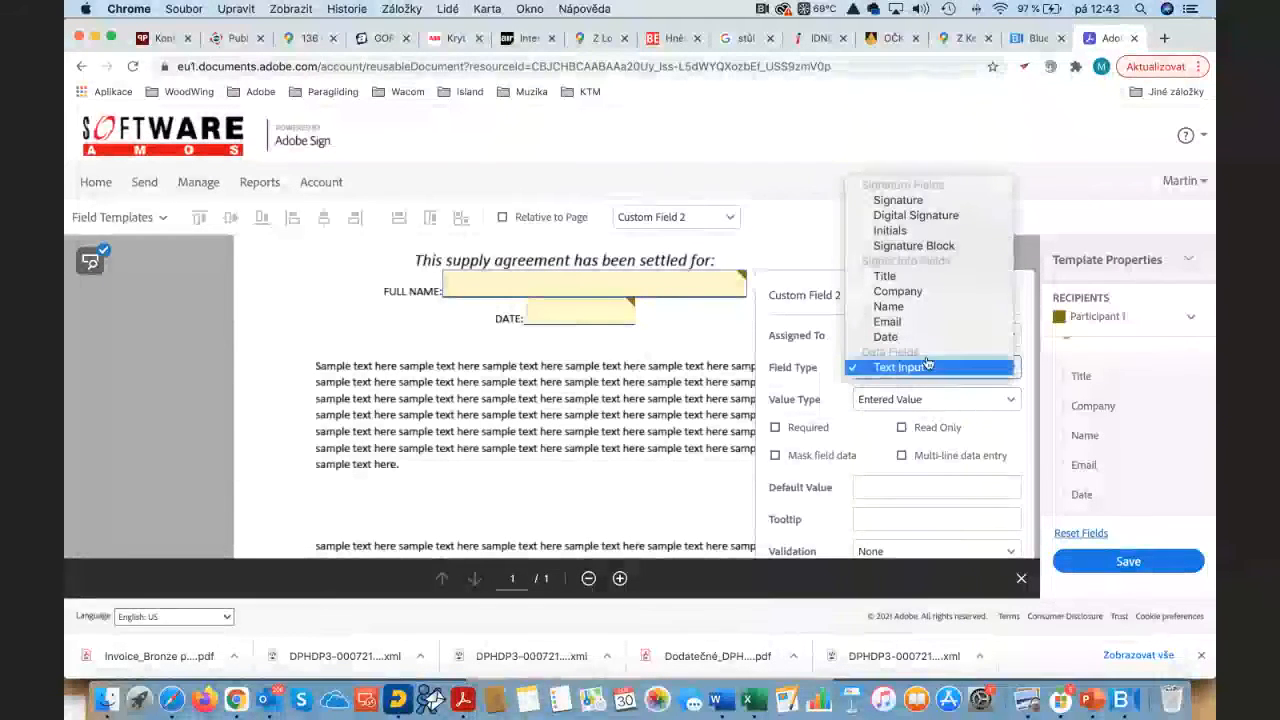
click(916, 308)
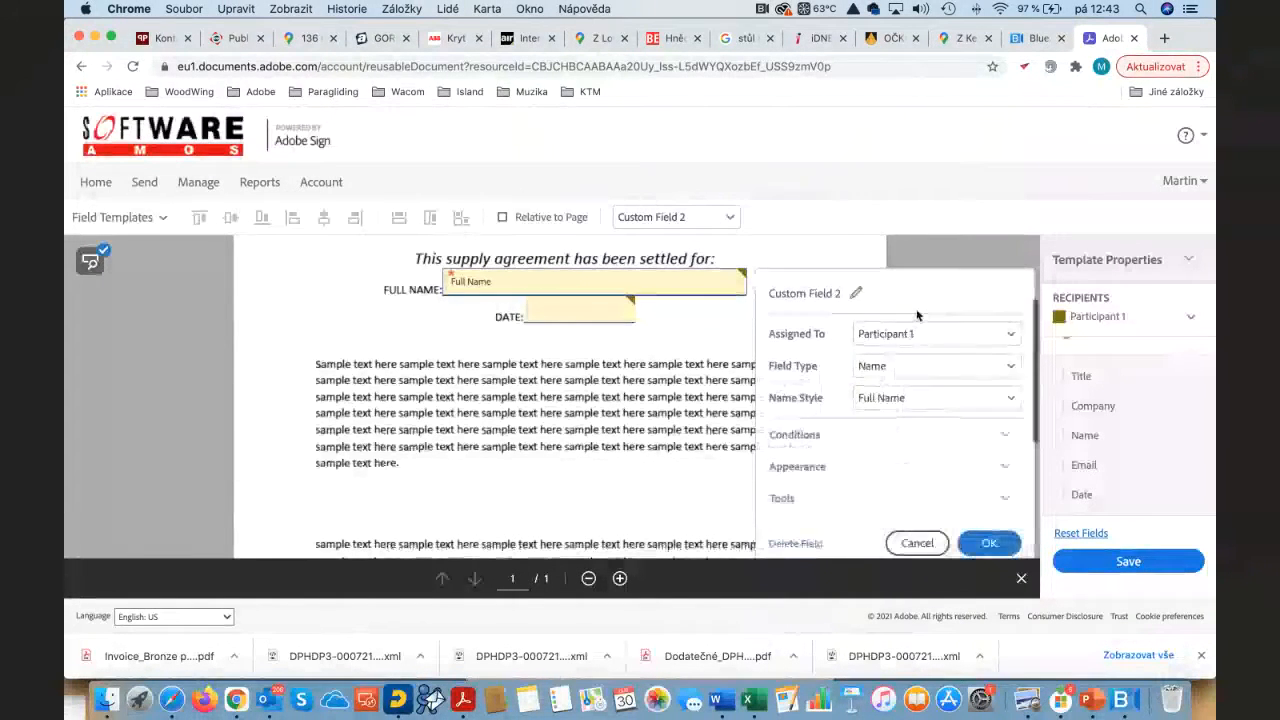
click(586, 317)
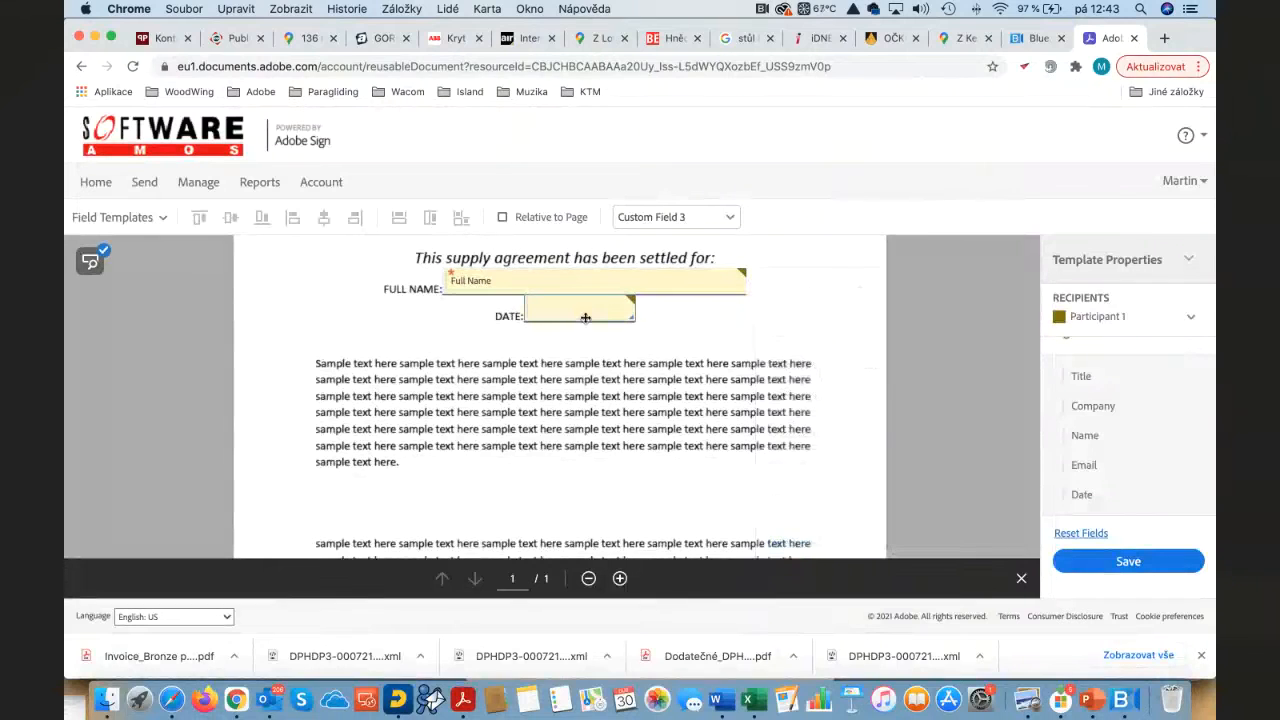
Step: Open the properties of the DATE line's field, Custom Field 3, and its Field Type list
right_click(611, 317)
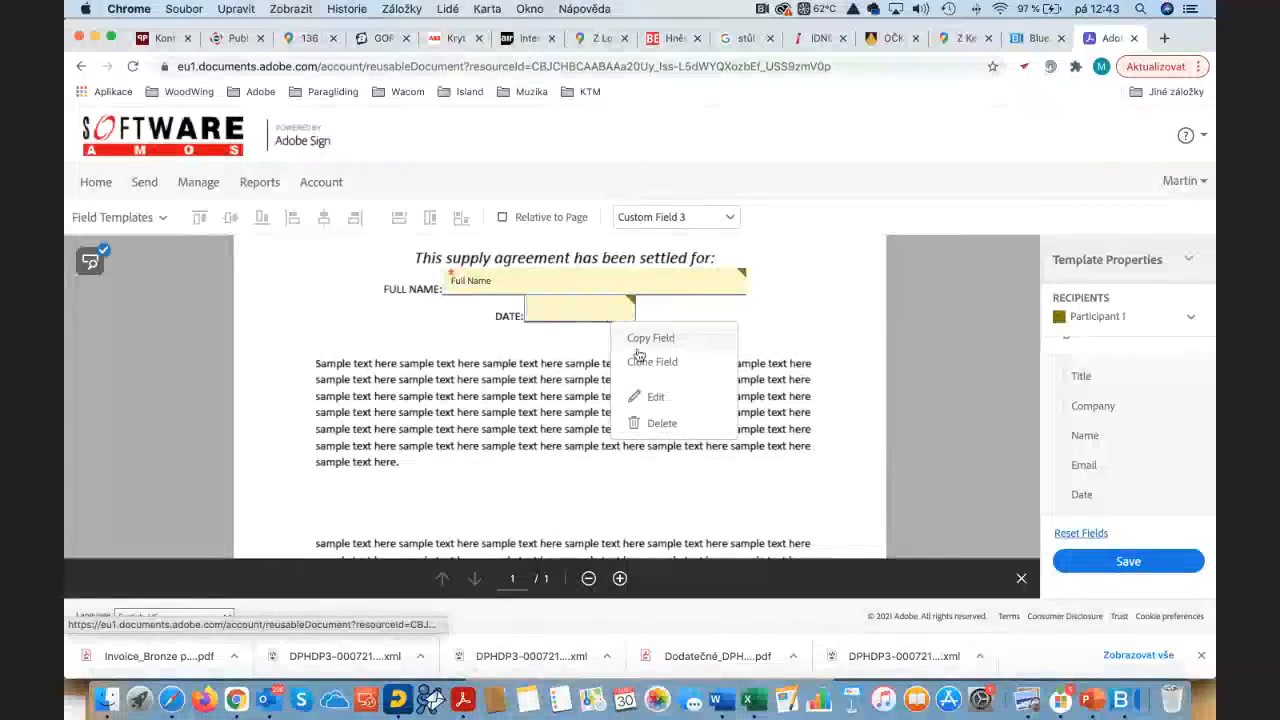
click(652, 395)
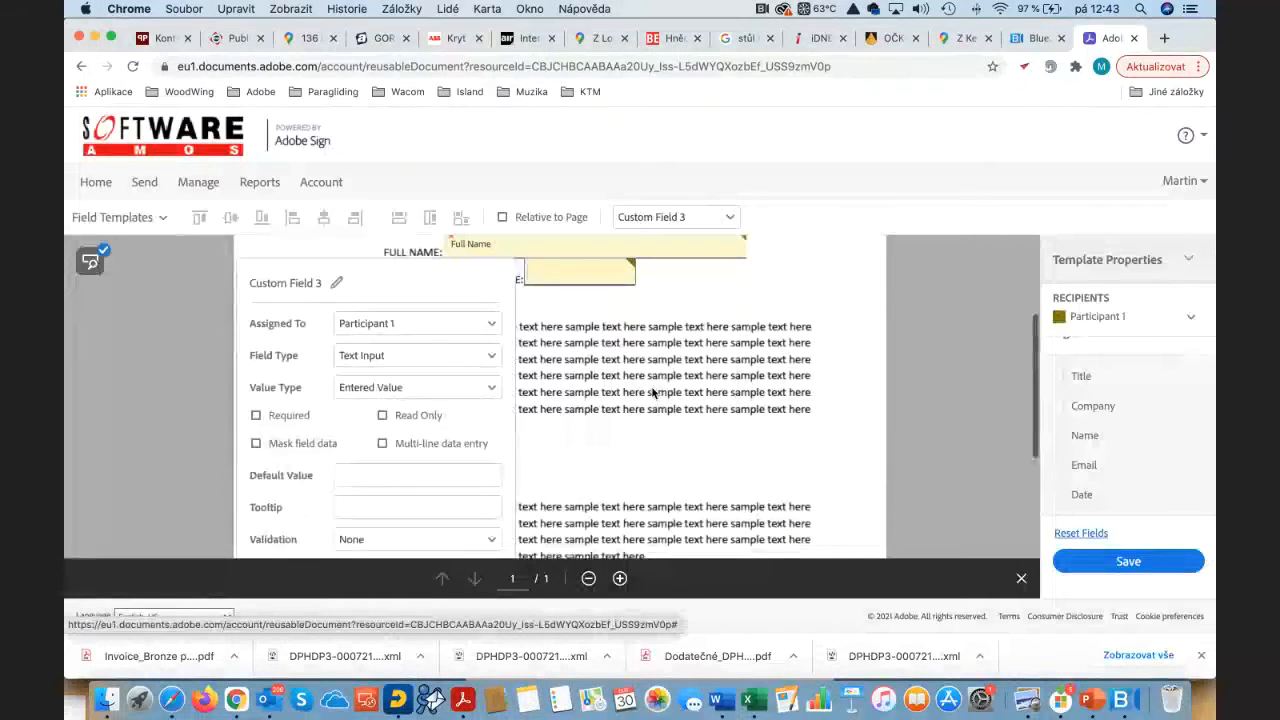
scroll(457, 351, down, 2)
scroll(404, 340, up, 1)
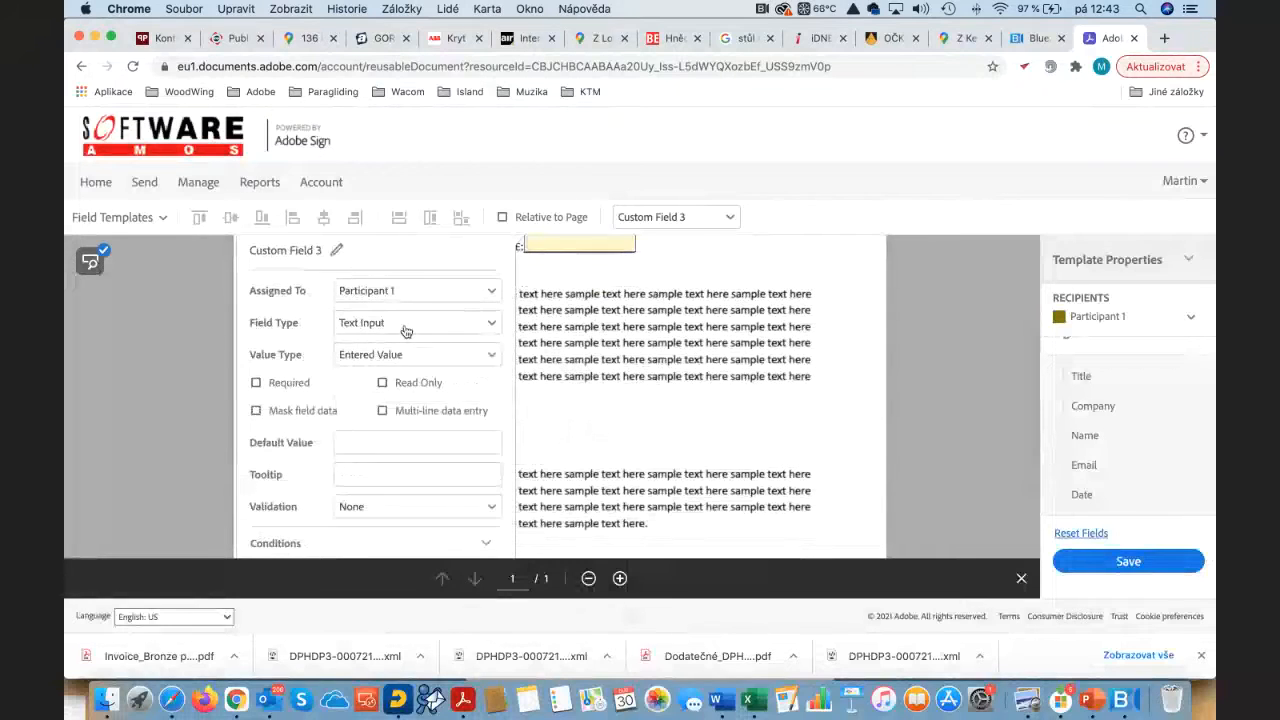
click(405, 325)
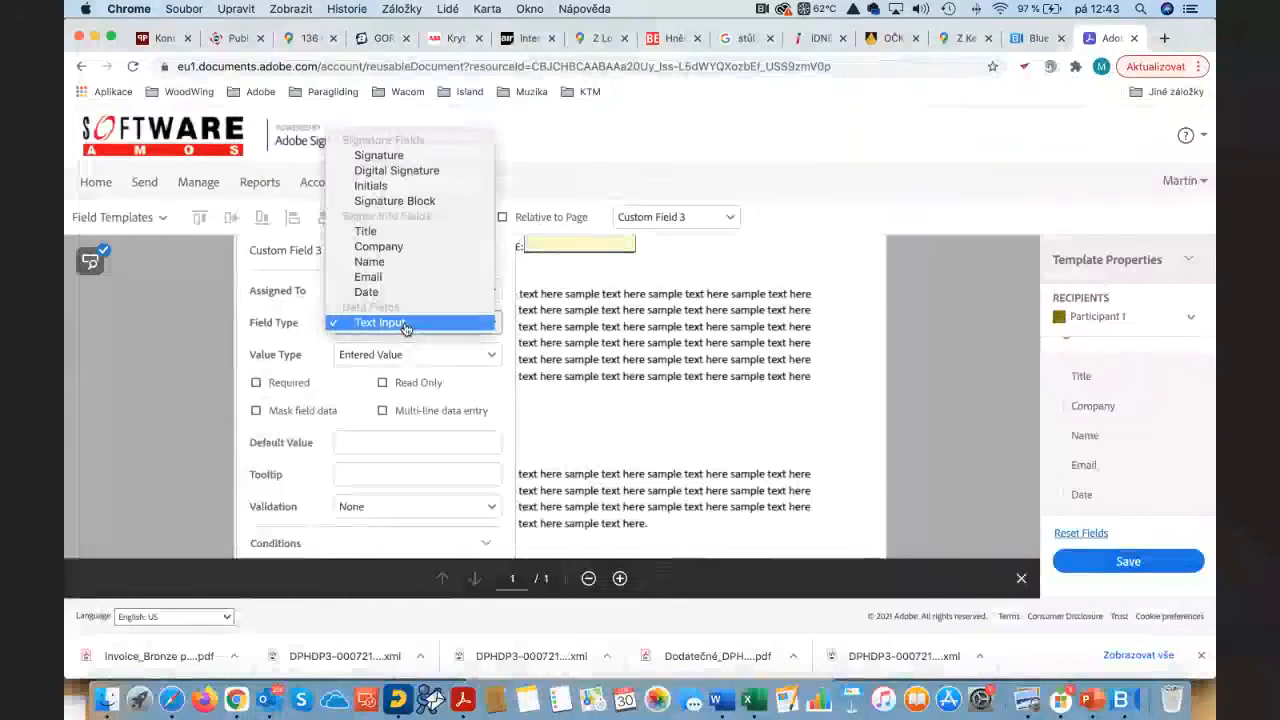
Step: Set the DATE line's field type to Date
click(406, 297)
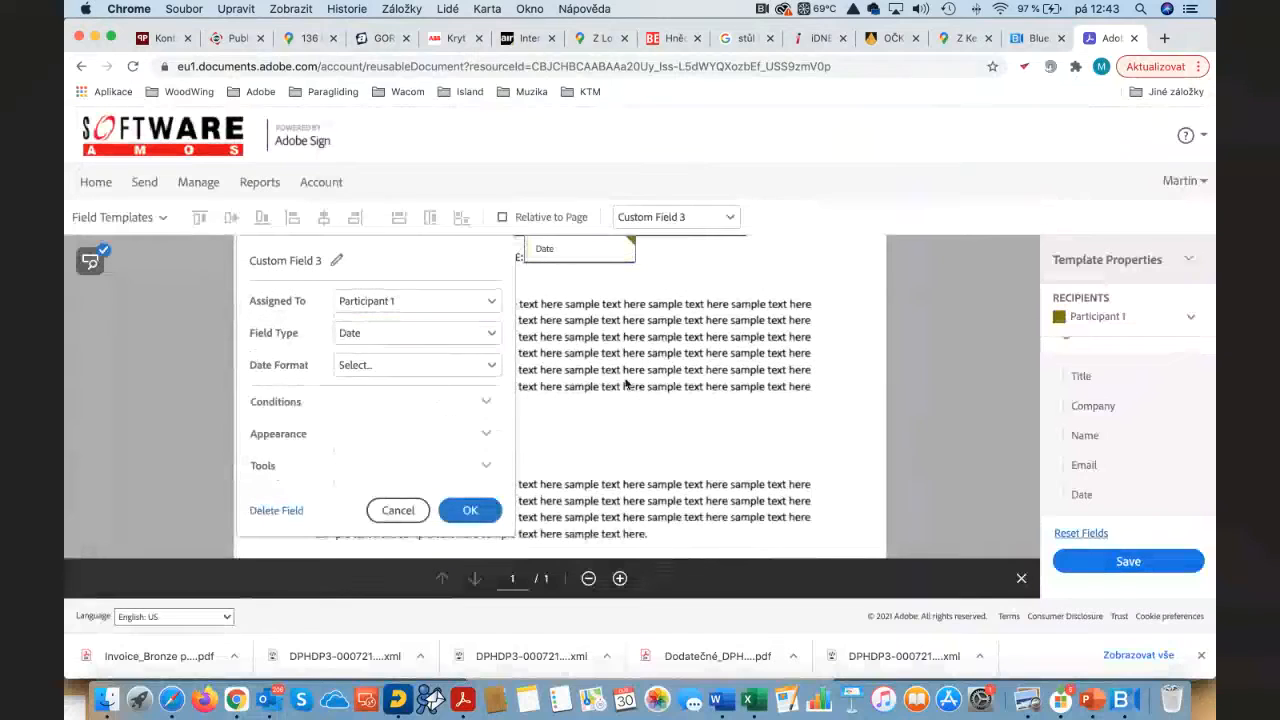
click(648, 427)
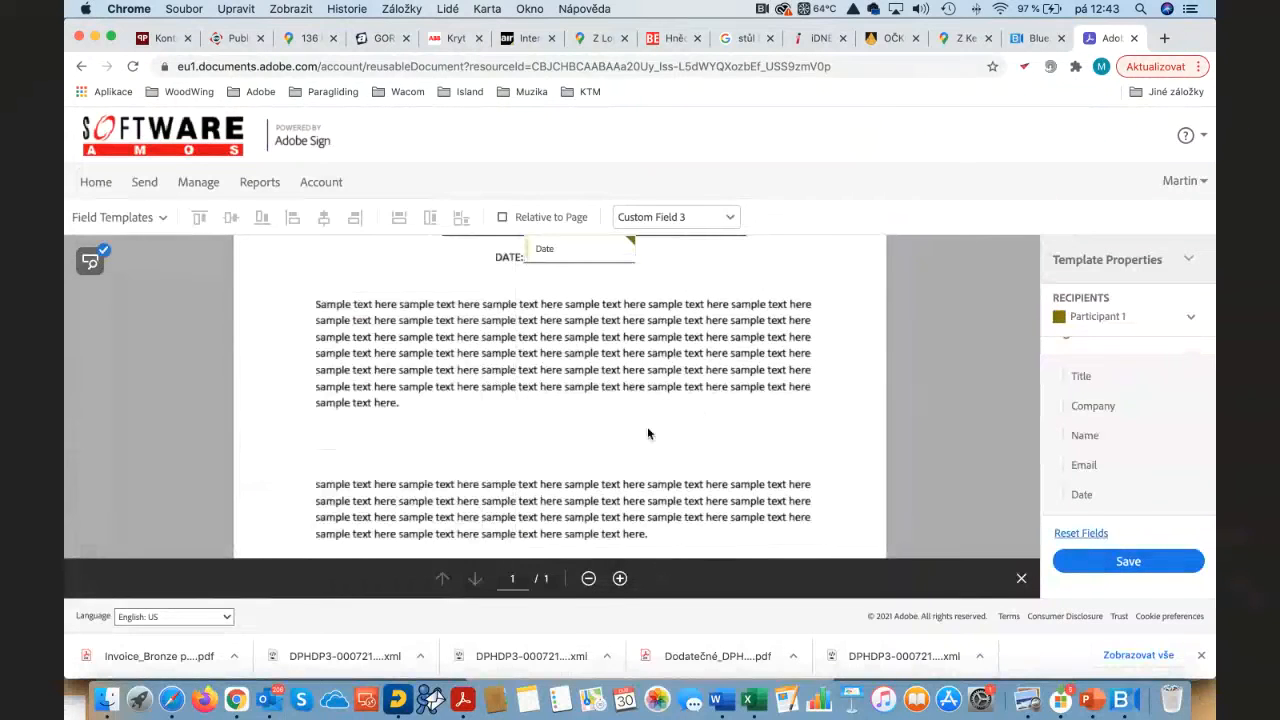
scroll(648, 427, down, 8)
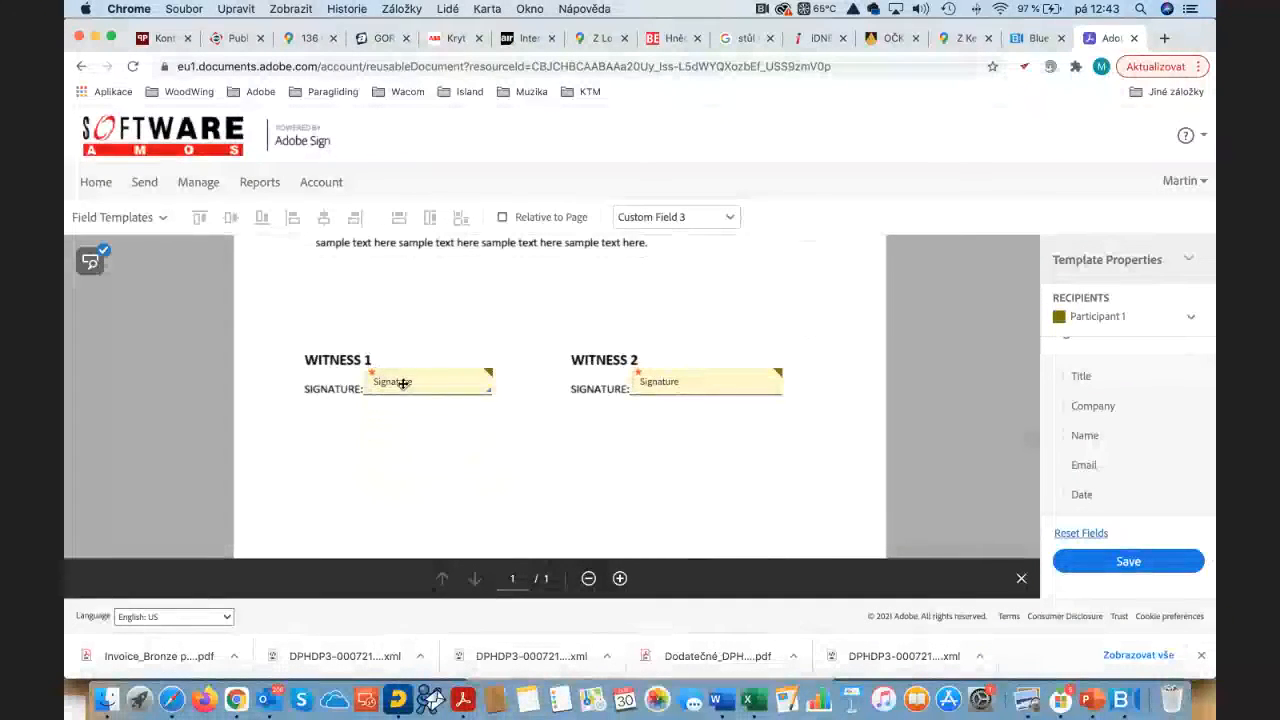
scroll(403, 386, down, 1)
scroll(403, 388, up, 2)
scroll(403, 388, up, 10)
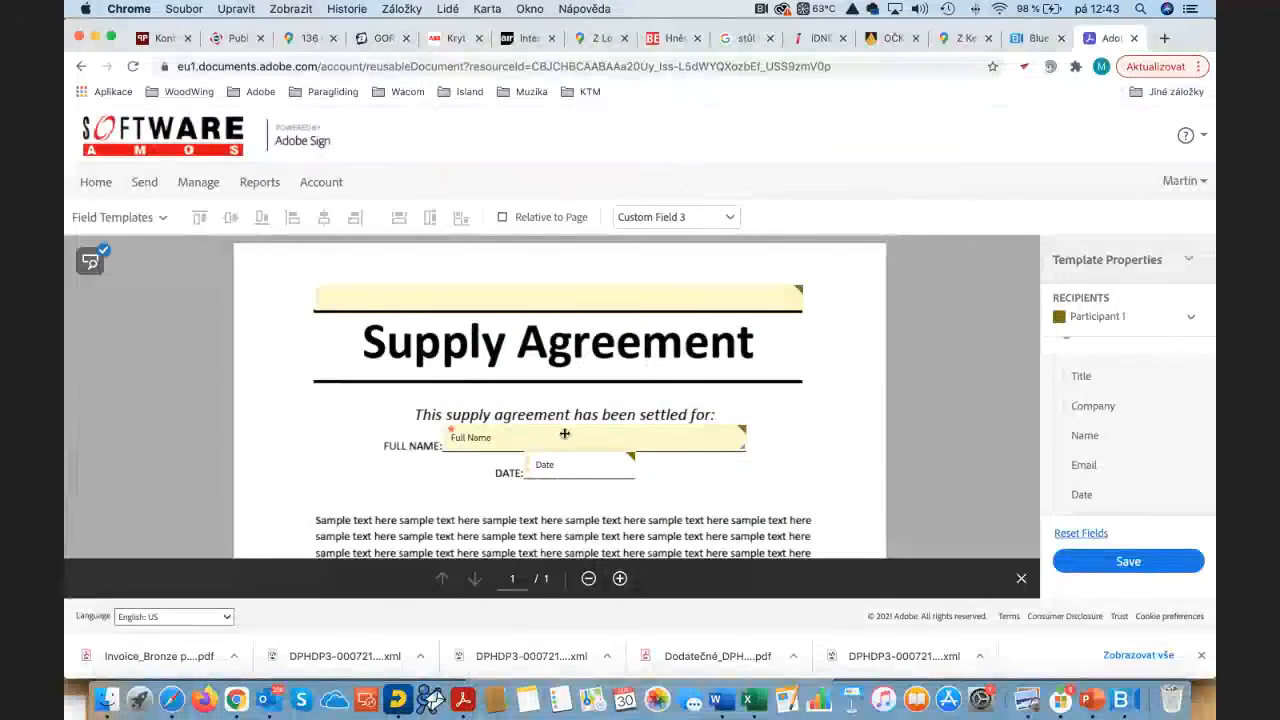
Step: Save the template despite the Detected Fields Not Reviewed warning
scroll(662, 449, down, 5)
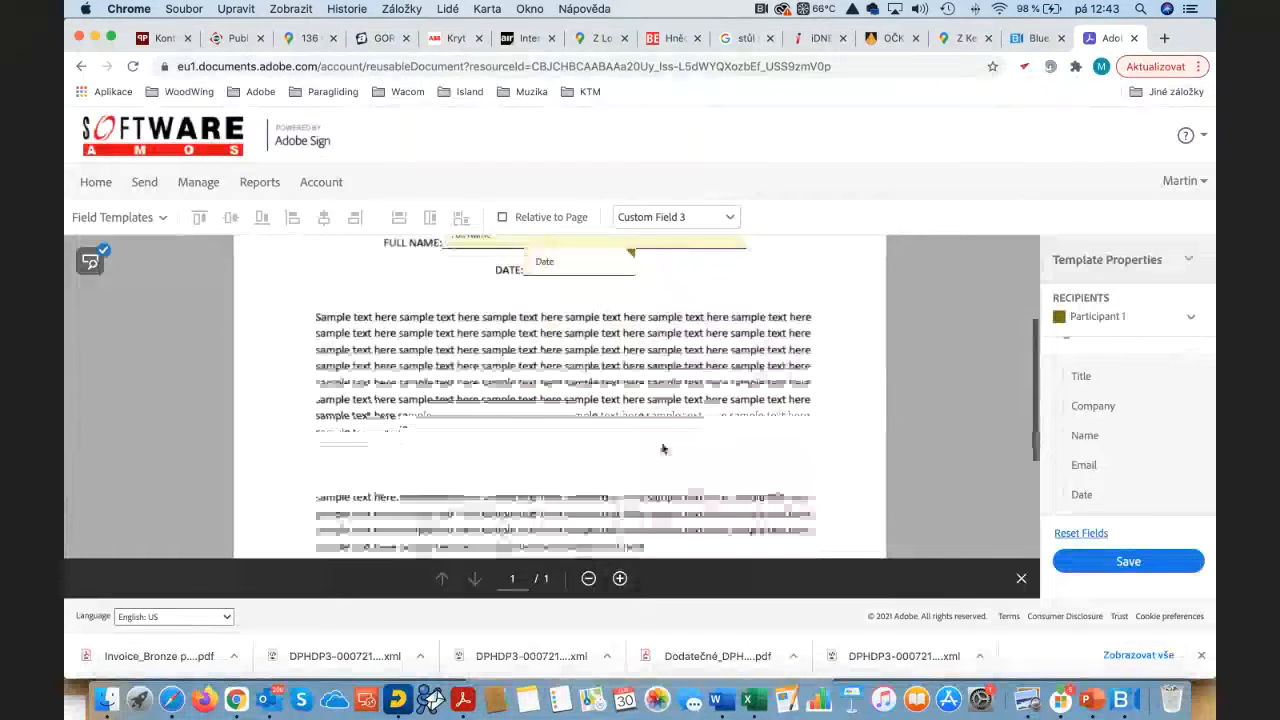
scroll(662, 449, down, 5)
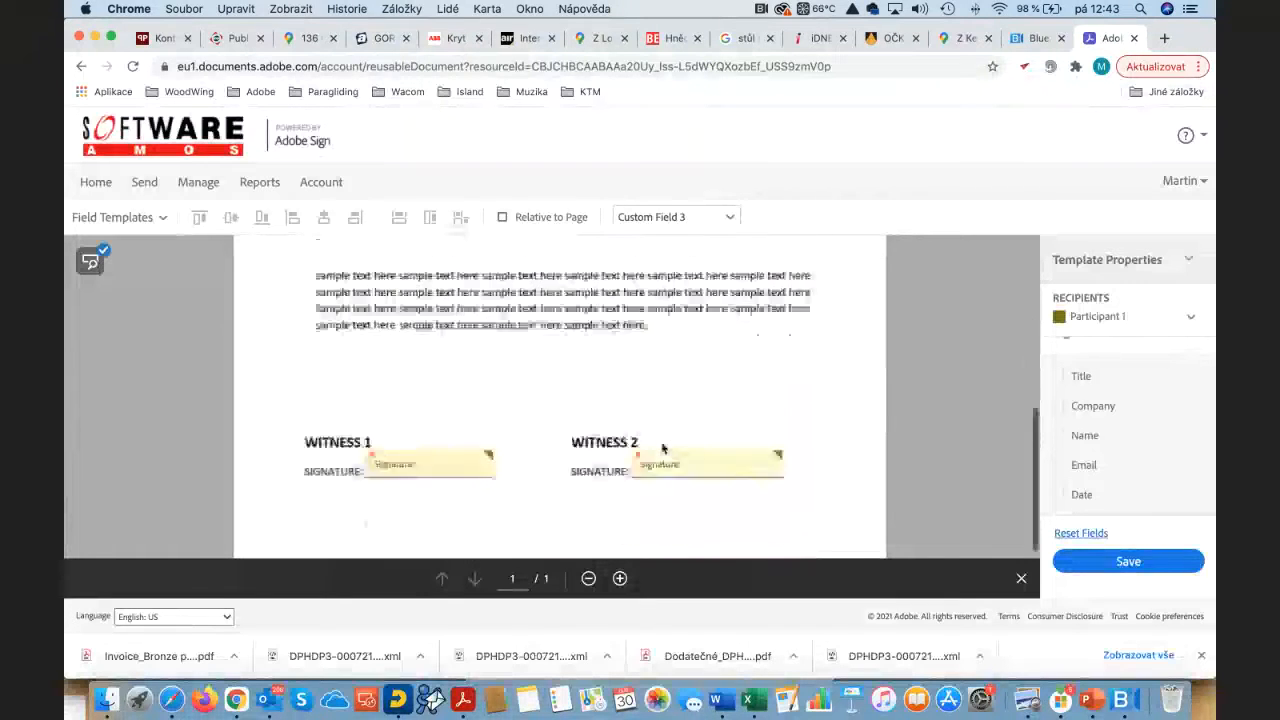
click(1130, 563)
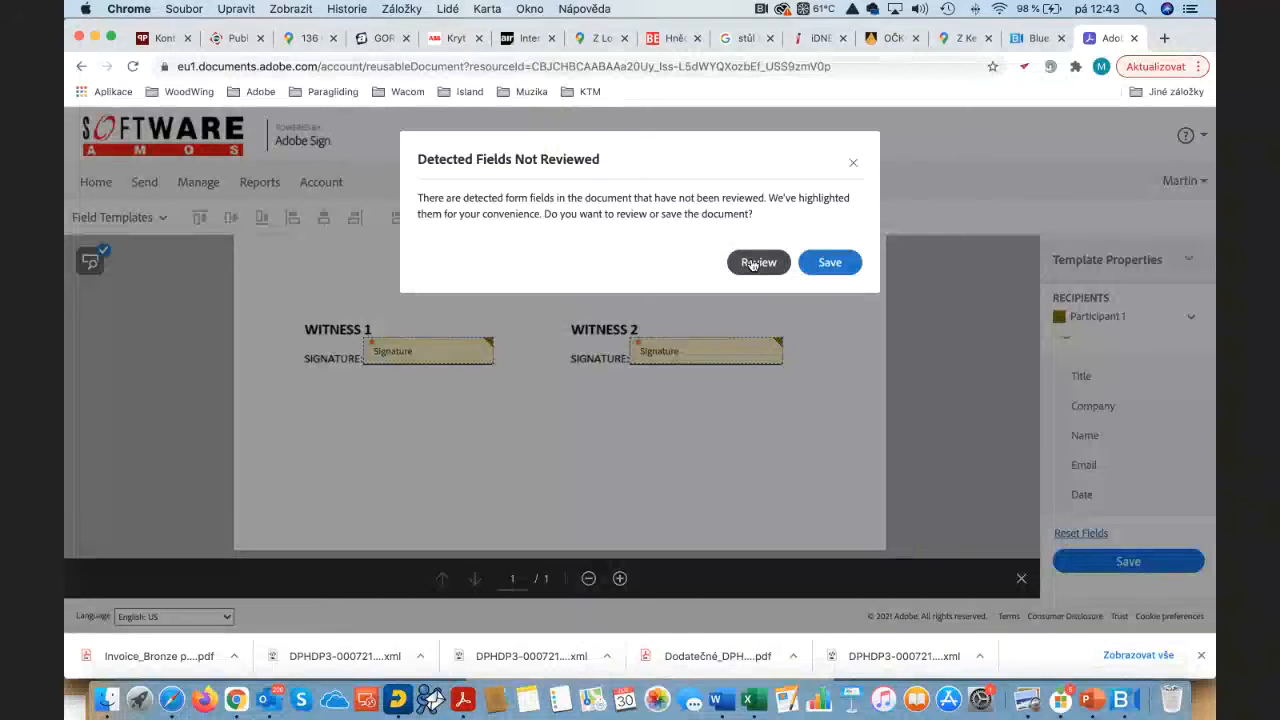
click(830, 264)
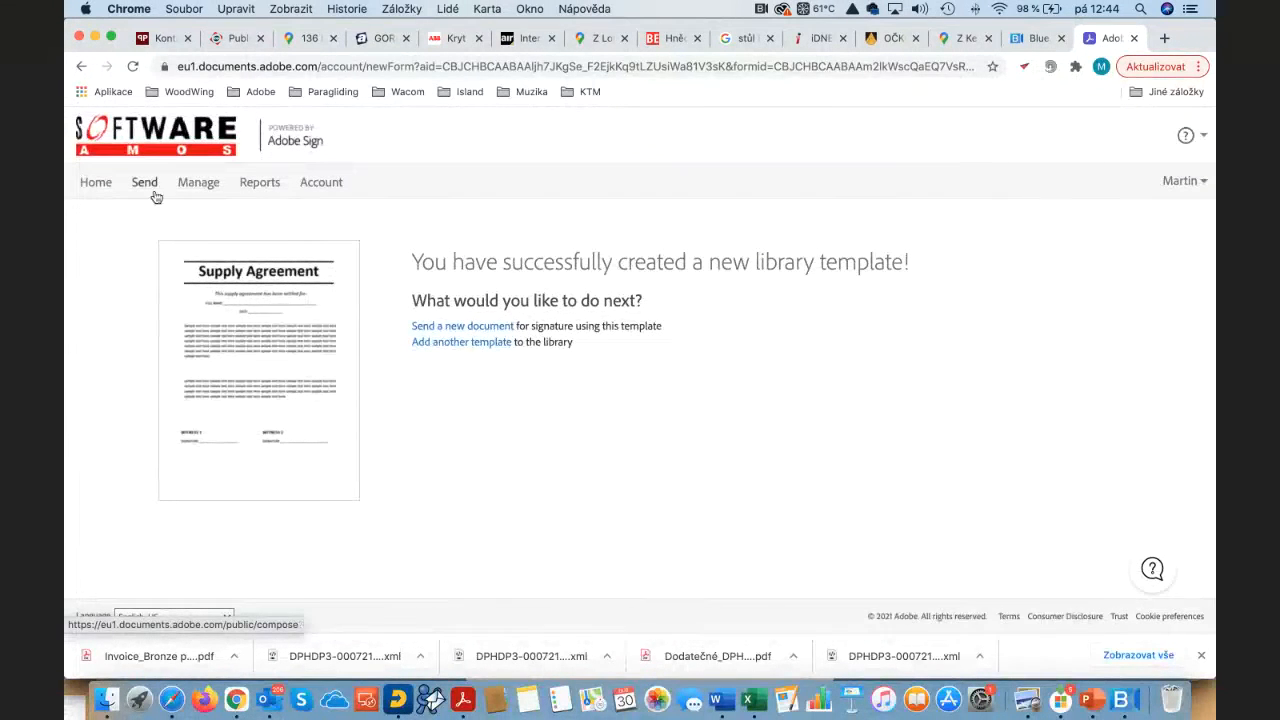
Step: Go to the Manage page listing your agreements
click(205, 188)
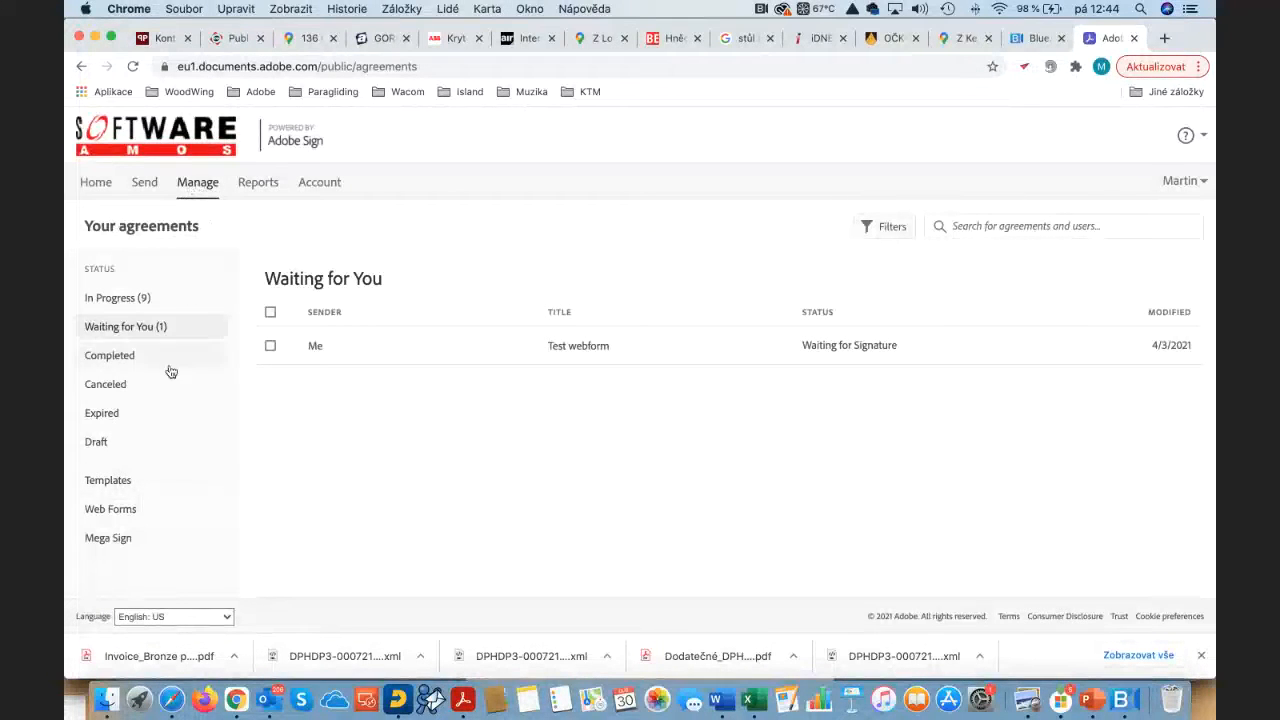
Step: Open the Templates list and view the details of Template test
click(116, 482)
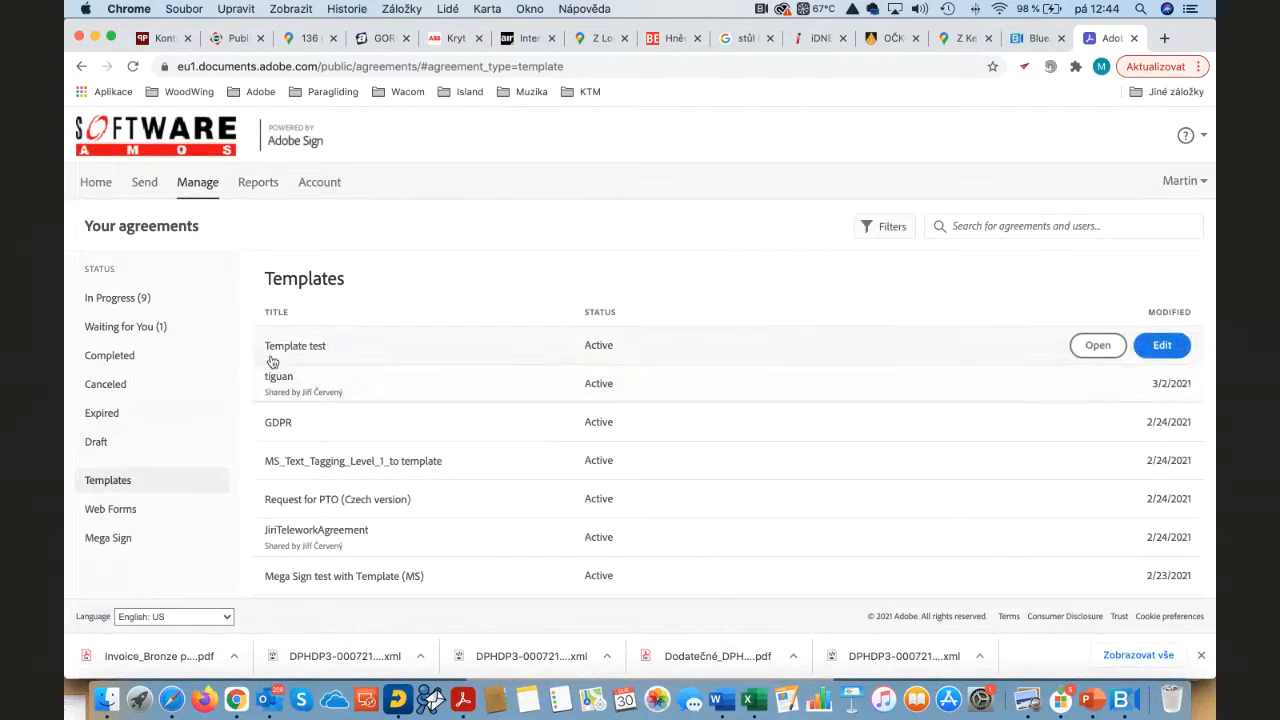
click(283, 350)
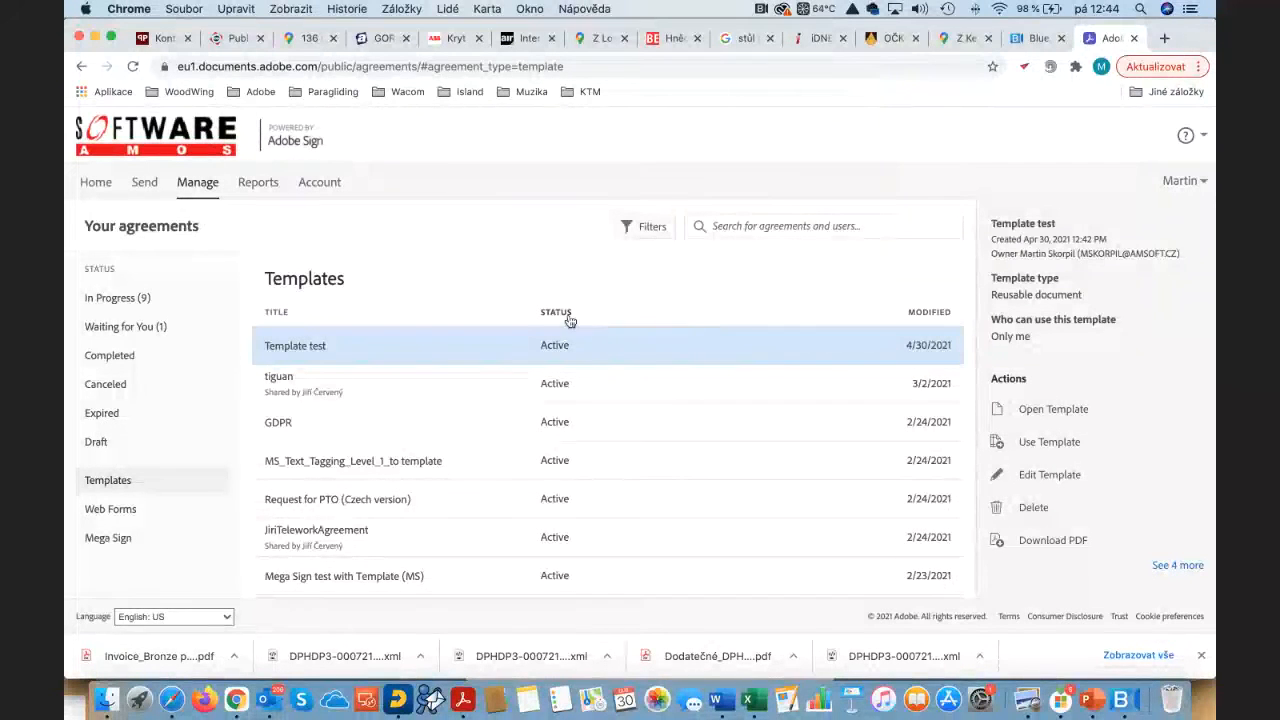
mouse_move(563, 332)
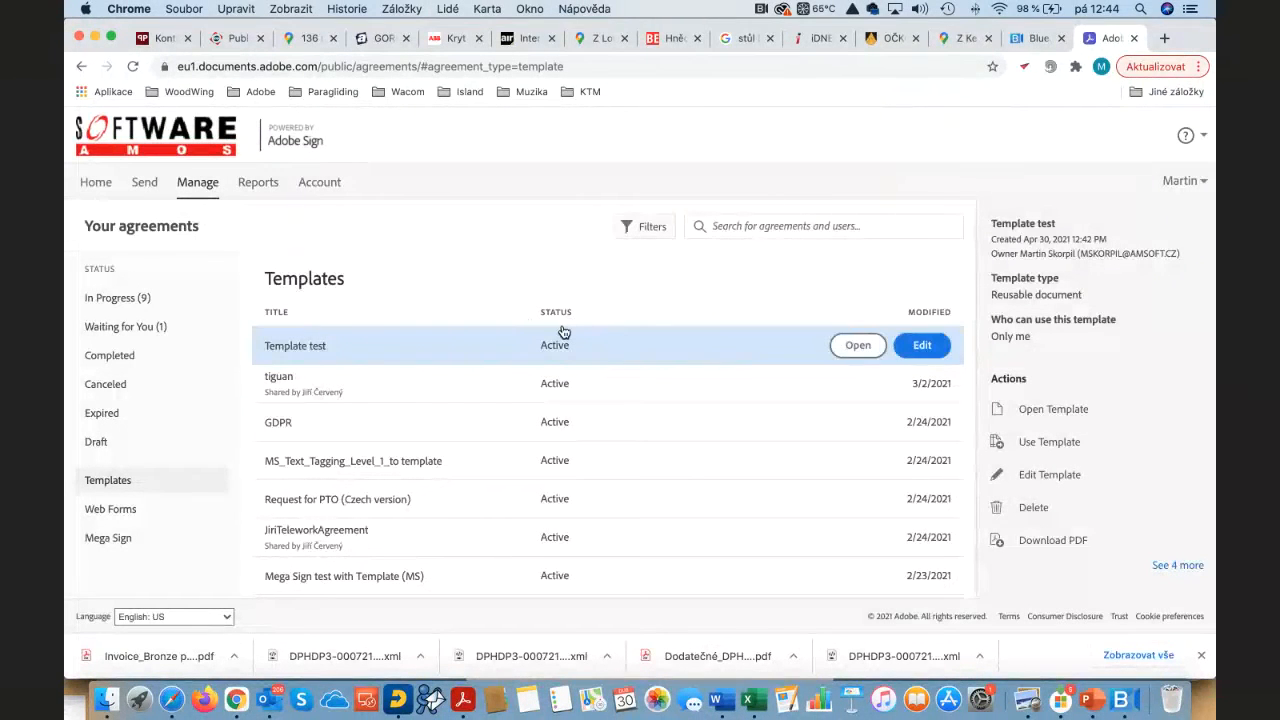
Step: Return to the Adobe Sign home page, look it over, and open a Finder window
click(104, 188)
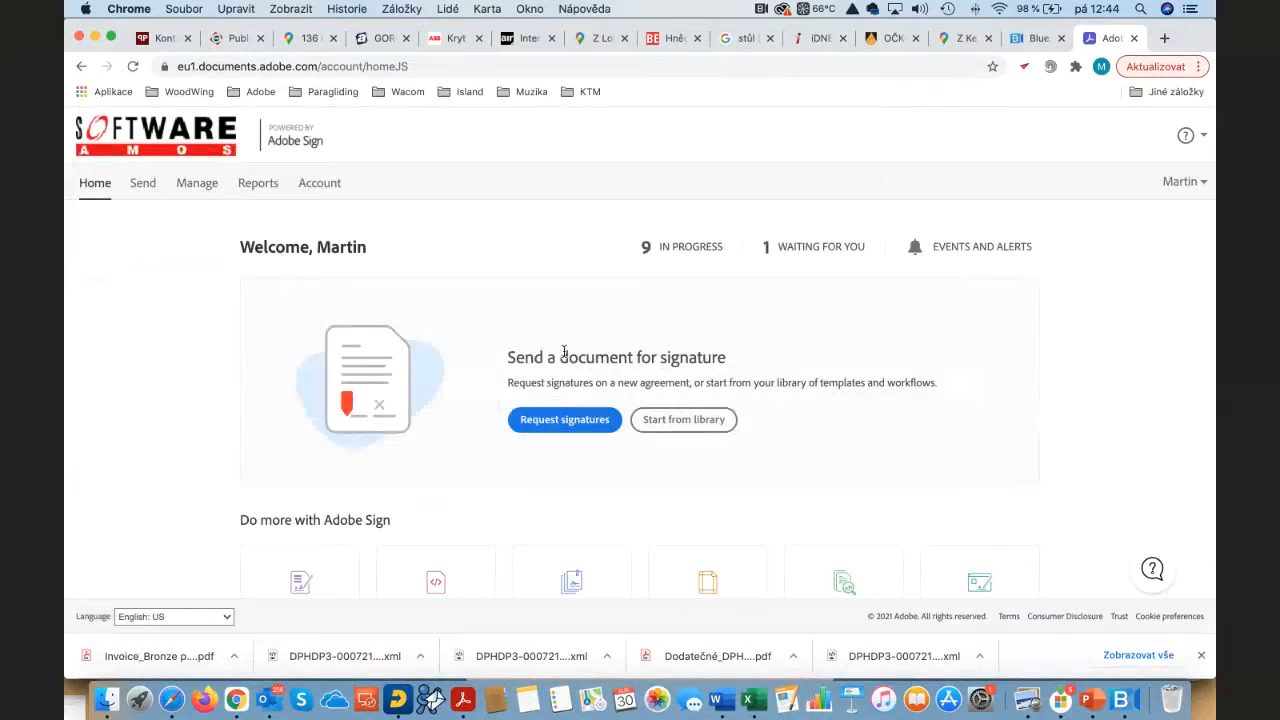
scroll(564, 352, down, 2)
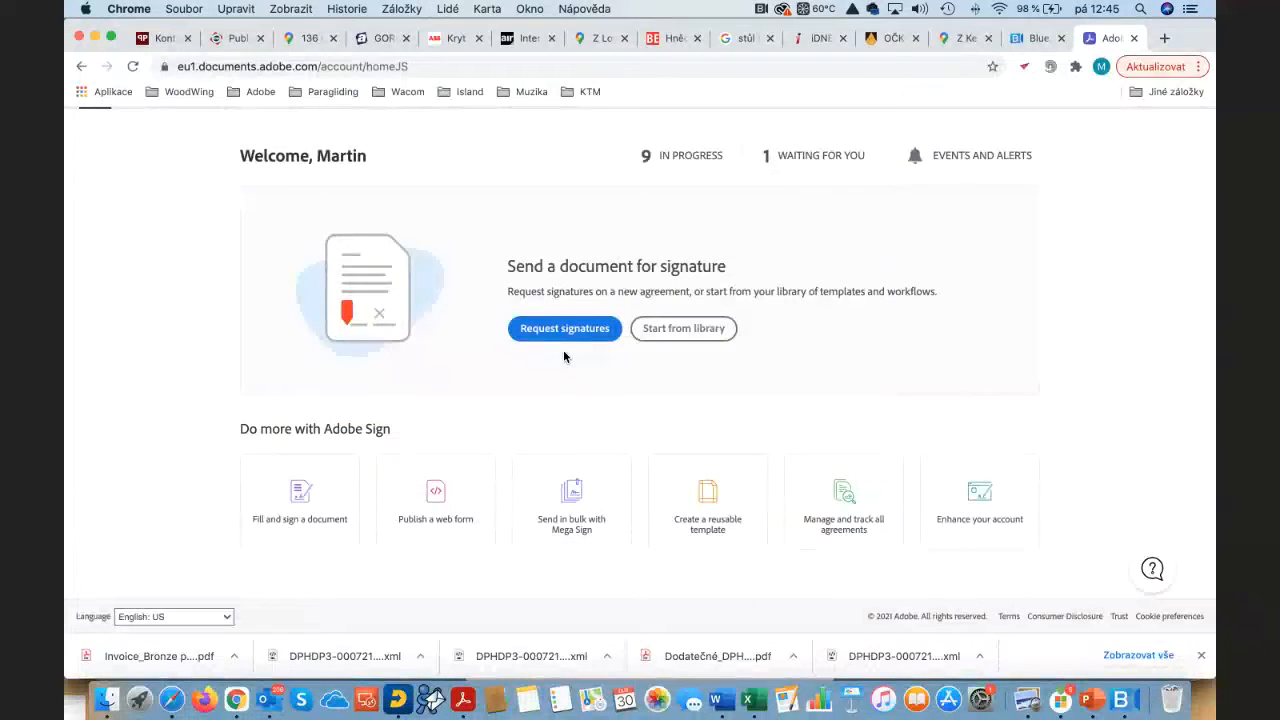
scroll(564, 357, down, 1)
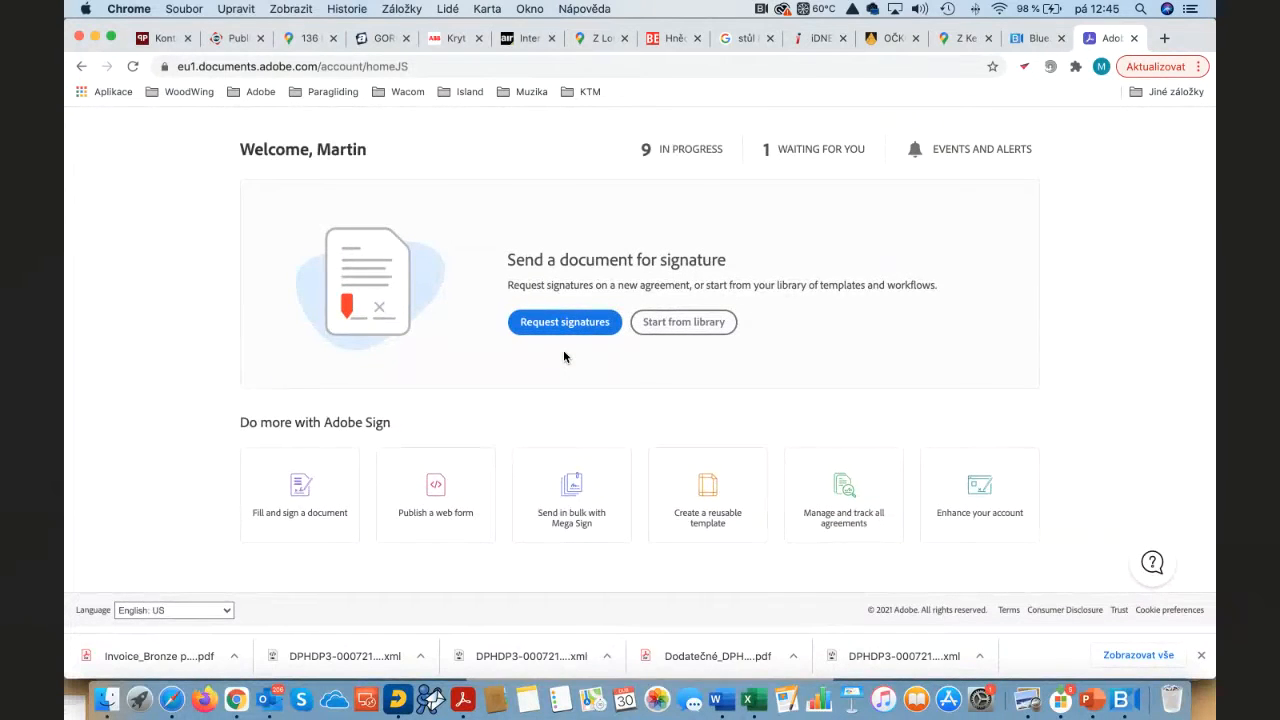
scroll(564, 357, up, 2)
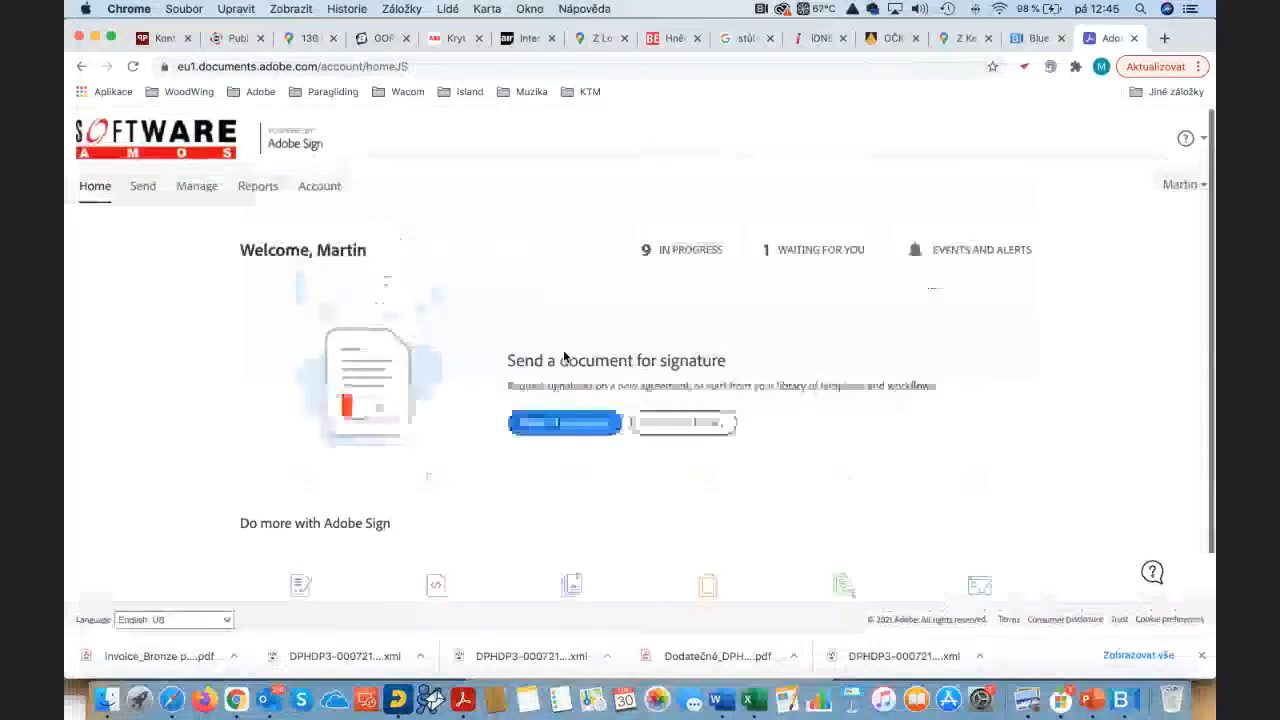
click(107, 696)
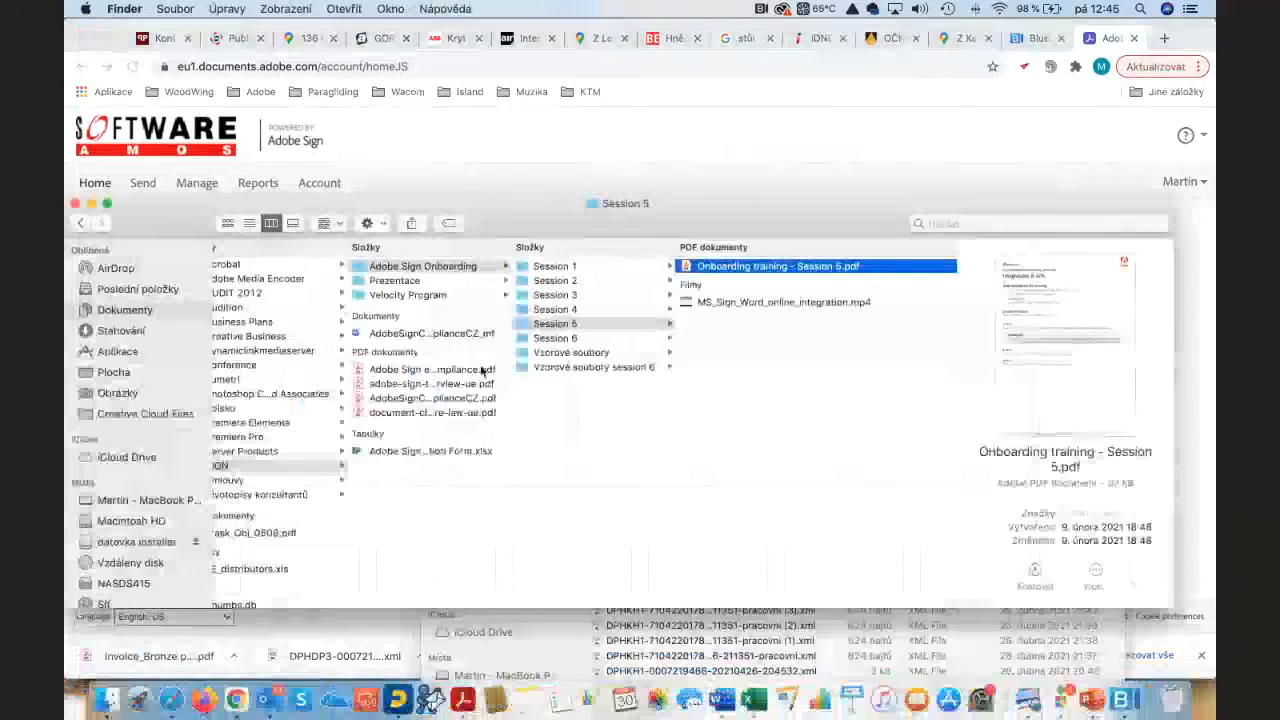
Step: In the Session 2 folder, widen the column and select Text_Tagging_Level_1_Practice_Doc.docx
click(570, 281)
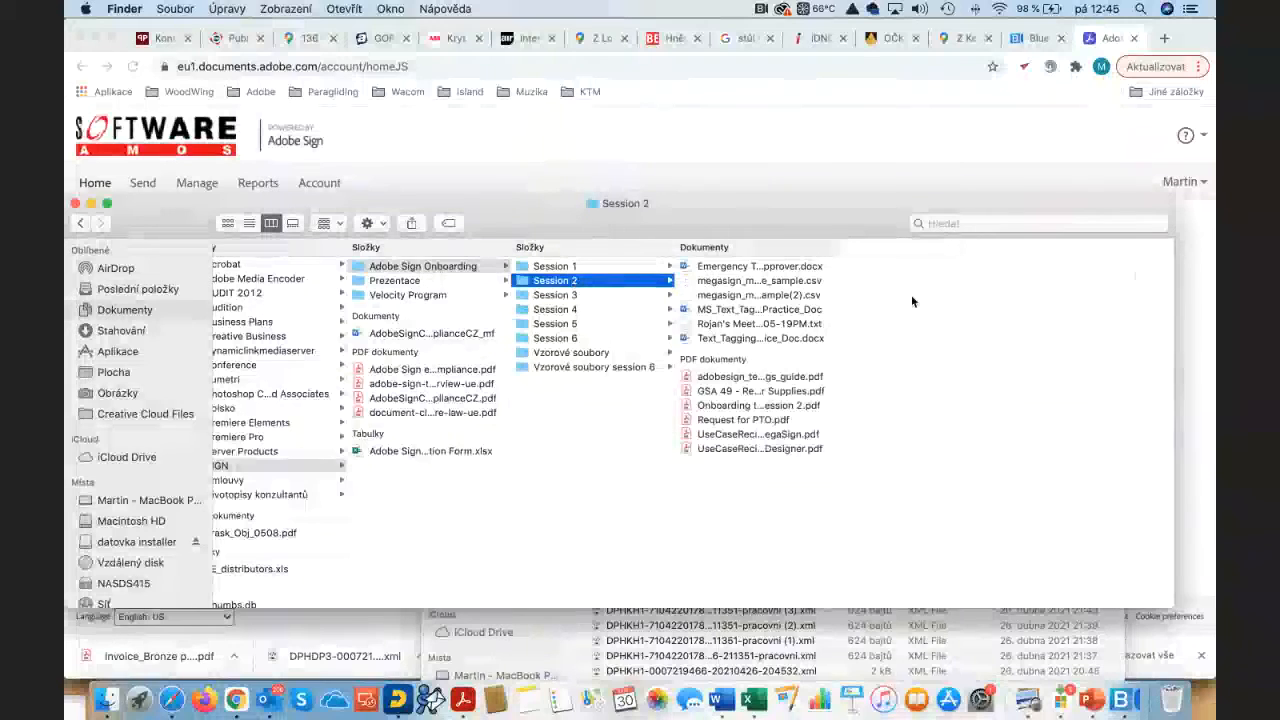
key(Down)
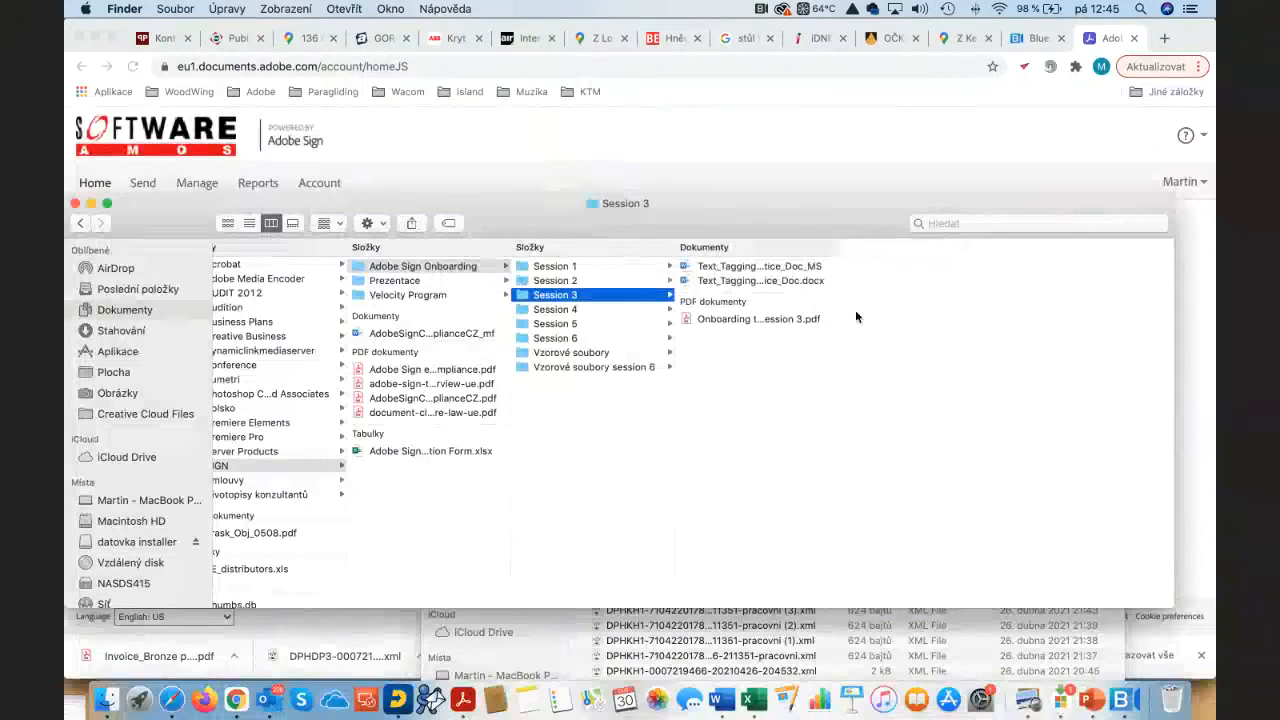
drag(838, 316, 944, 320)
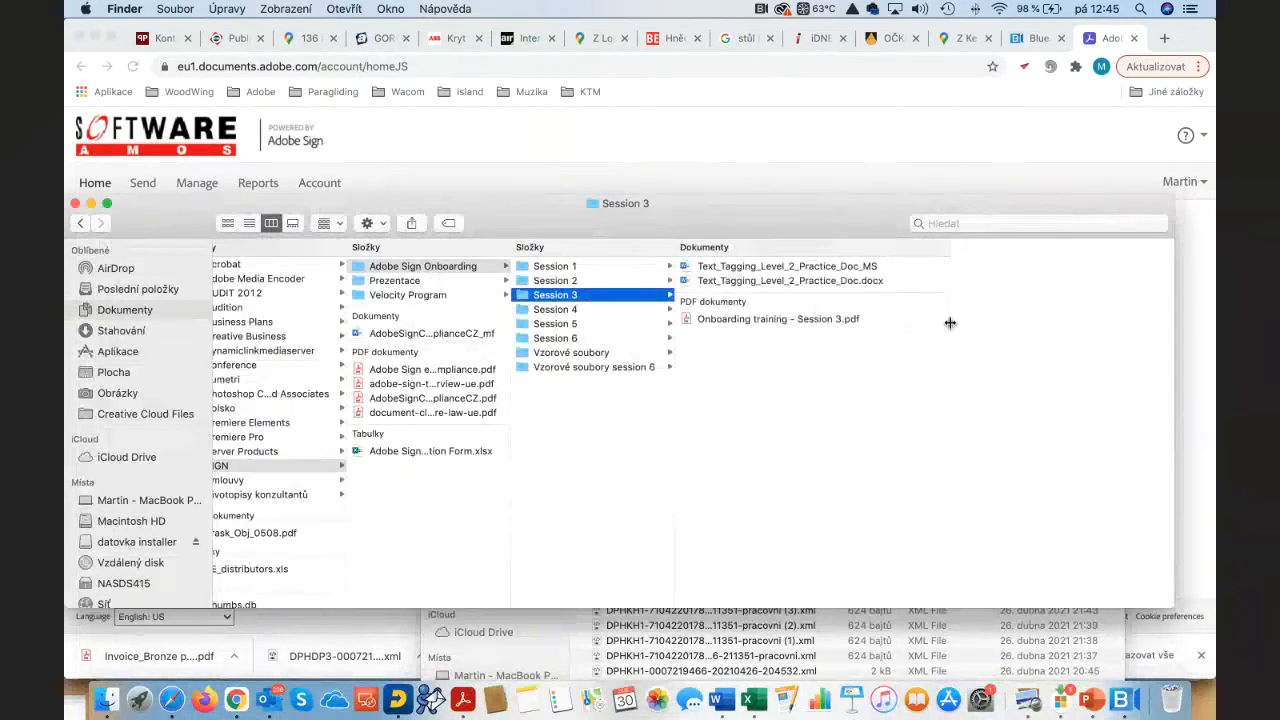
click(769, 281)
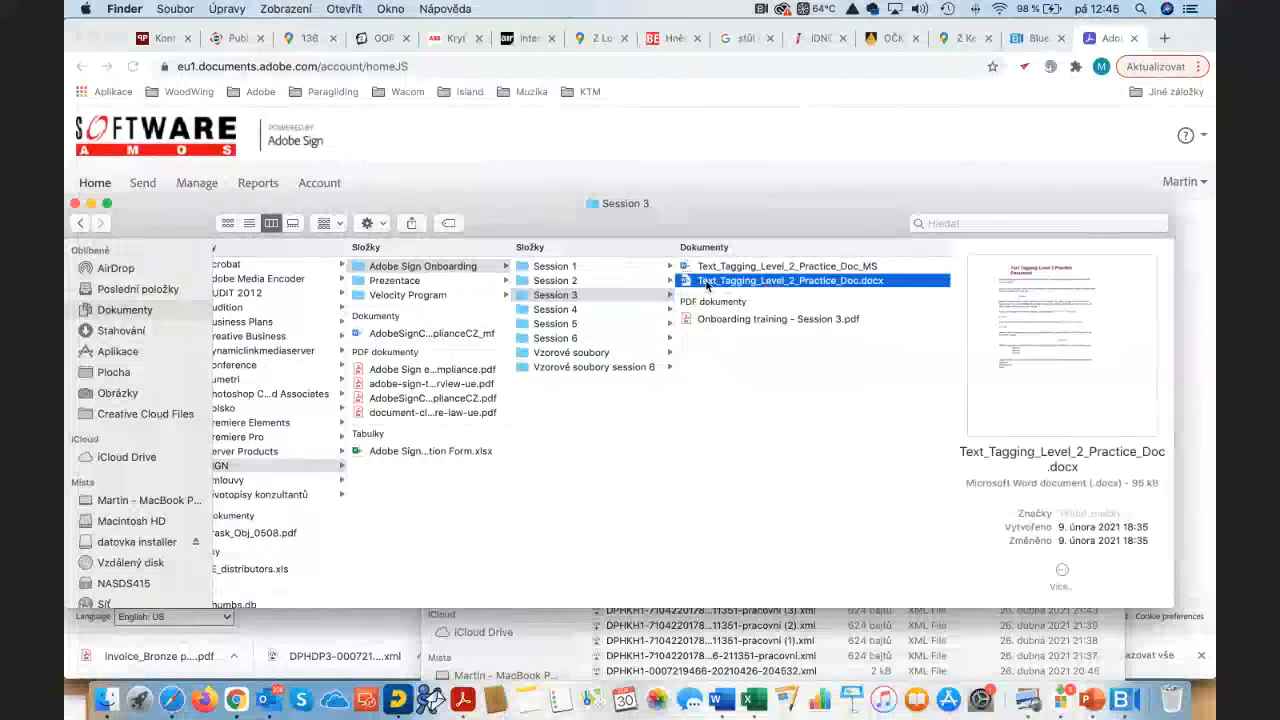
click(575, 280)
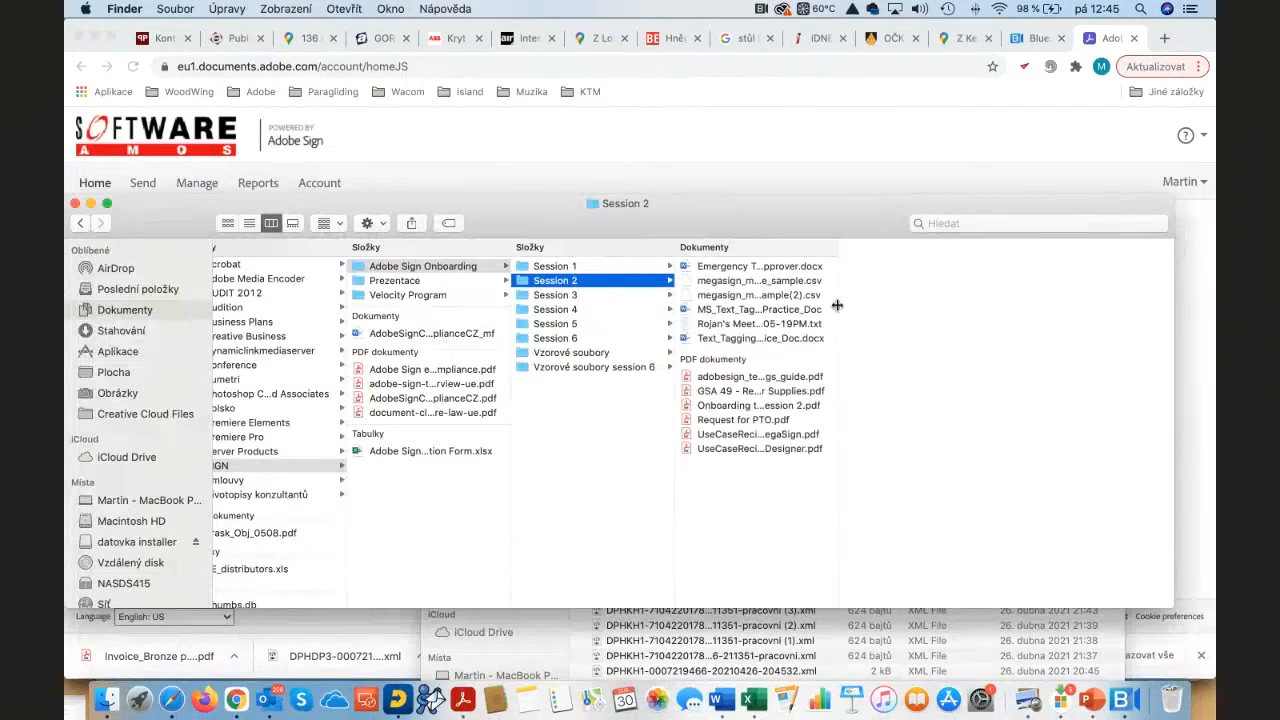
drag(837, 305, 1000, 314)
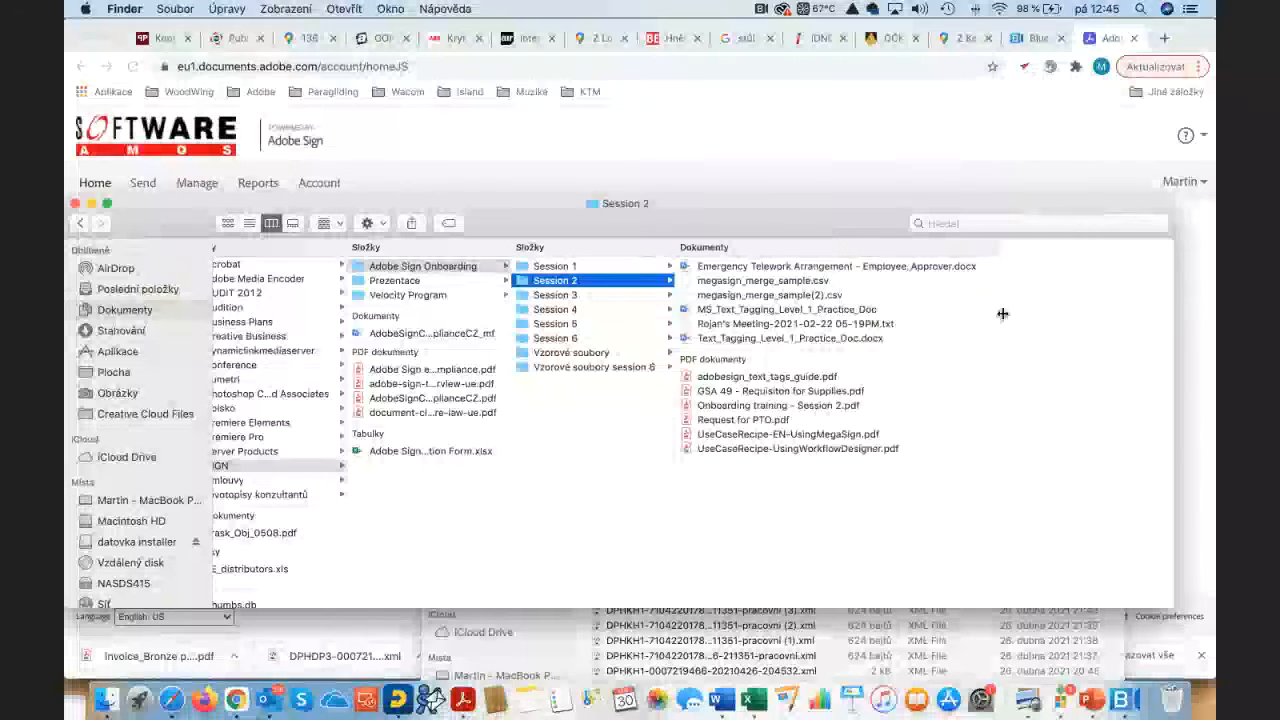
click(754, 339)
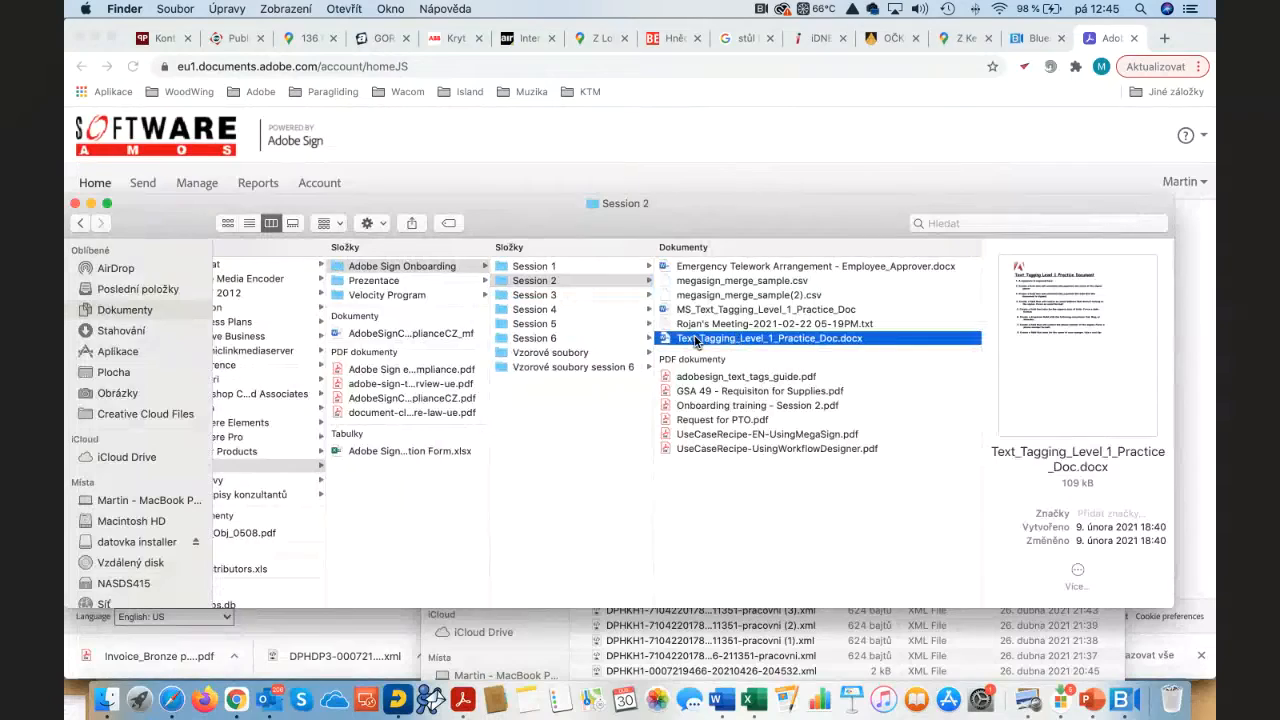
Step: Open Text_Tagging_Level_1_Practice_Doc in Word and place the cursor after item 1's signature prompt
double_click(695, 339)
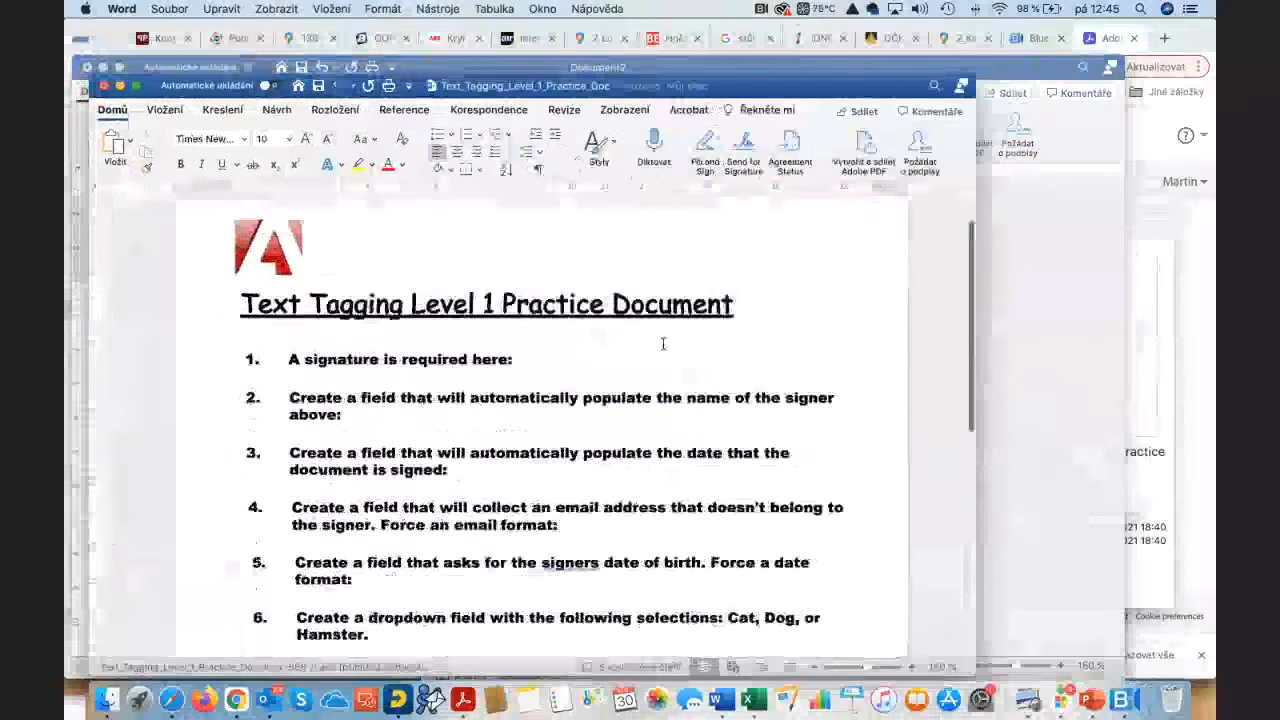
scroll(690, 344, down, 2)
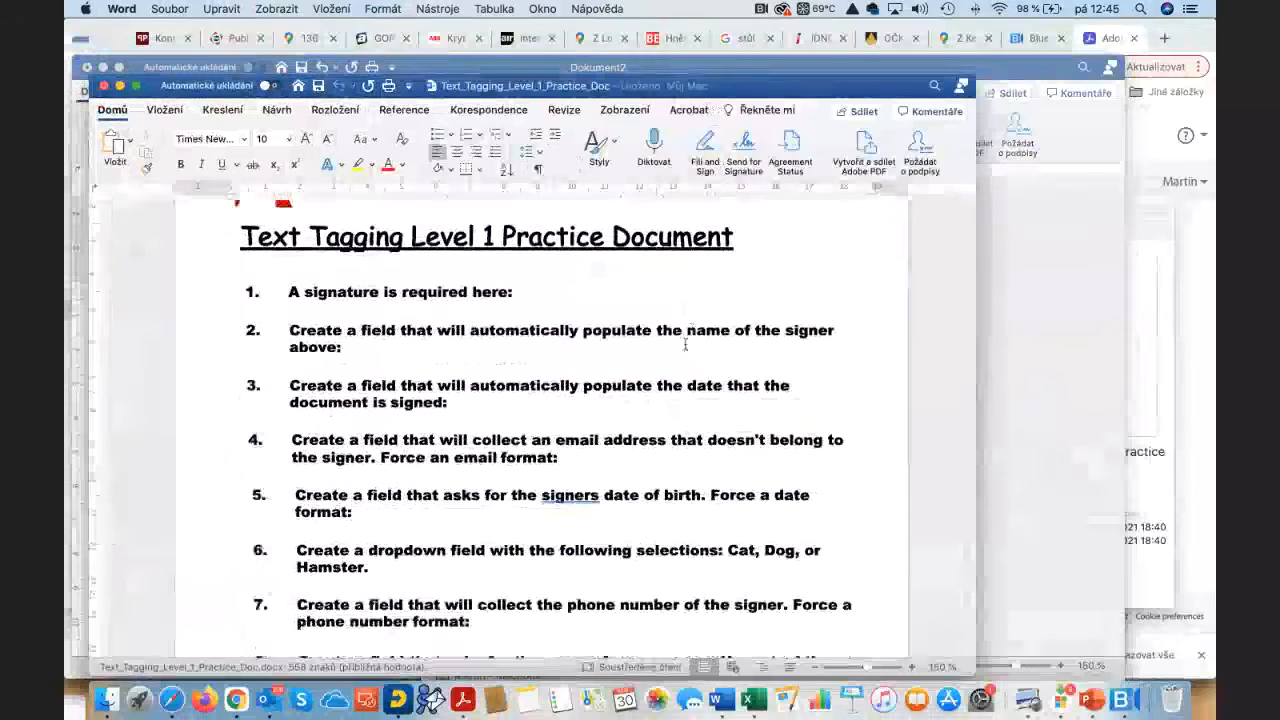
click(561, 297)
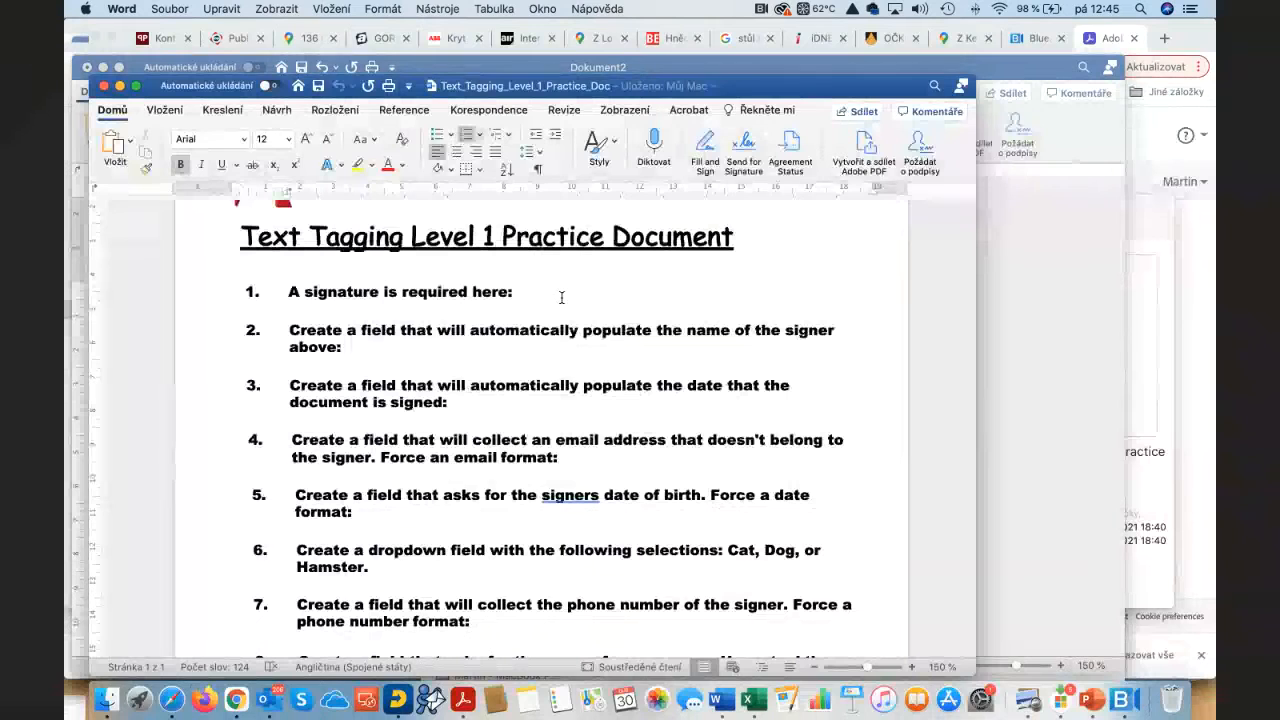
Step: Type the {{Sig_es_:signer1:signature}} tag for item 1, then begin a {{N_es name tag for item 2
text({{)
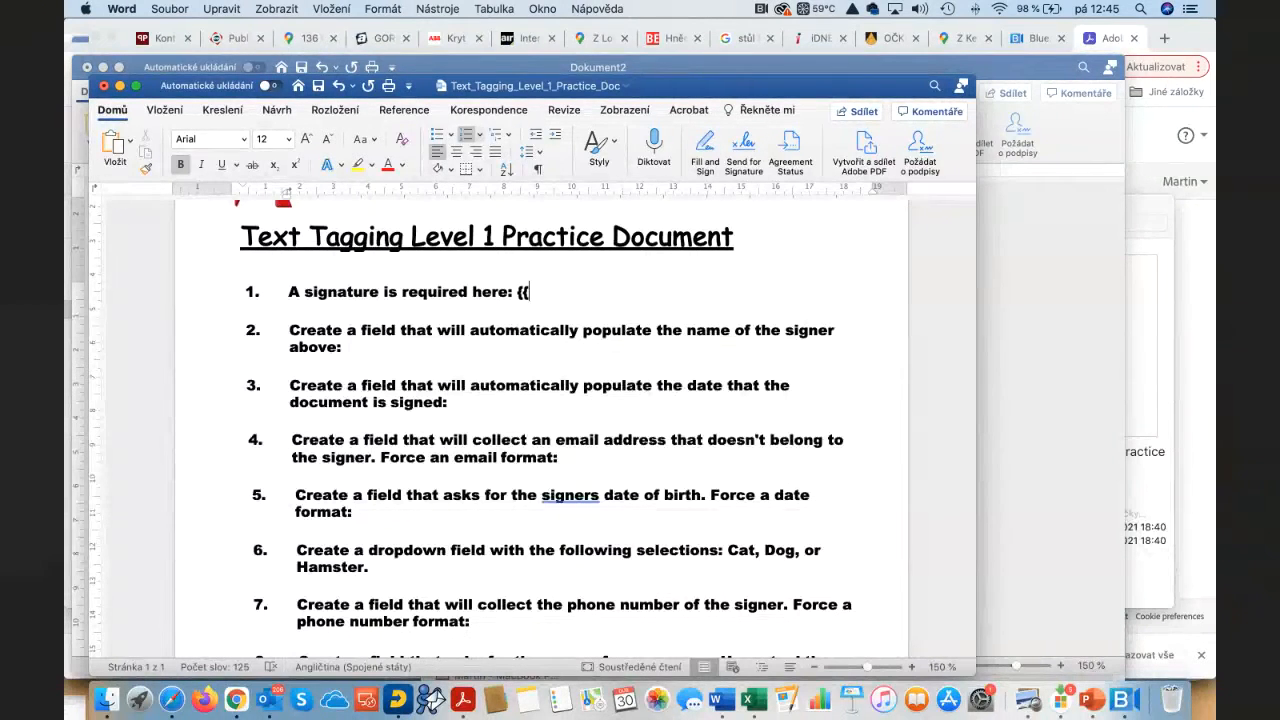
text(Sig)
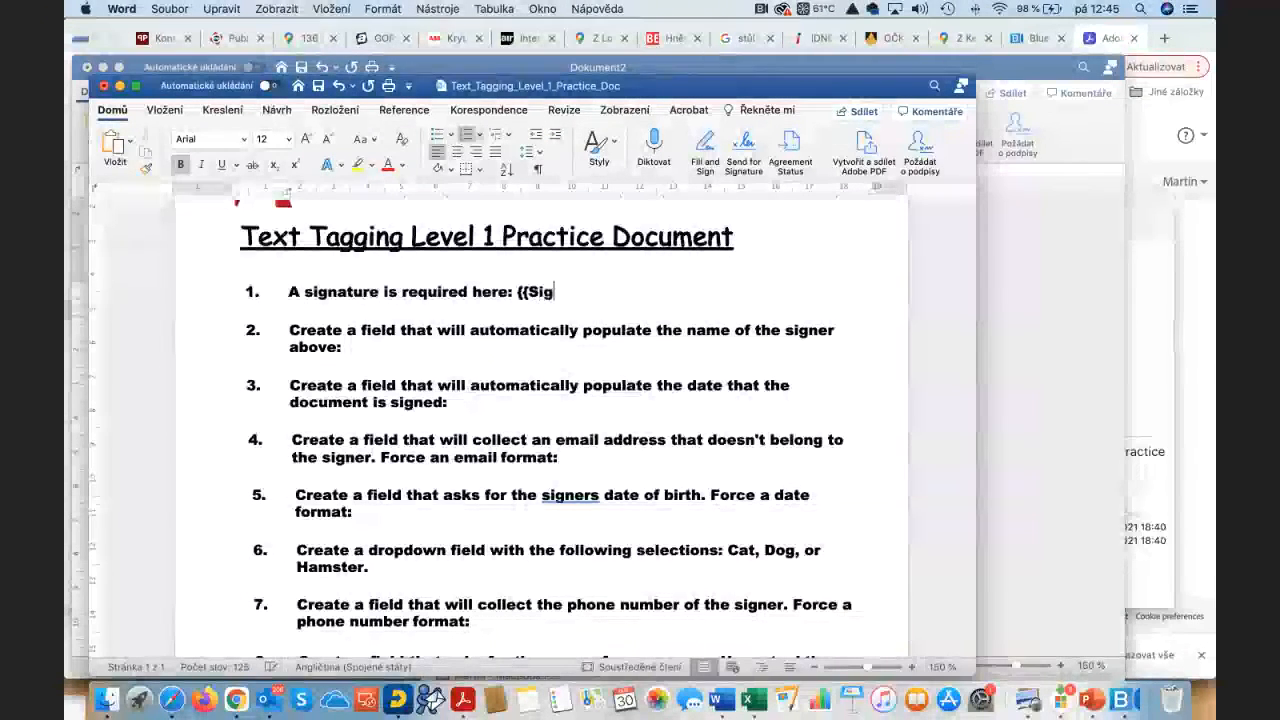
text(_)
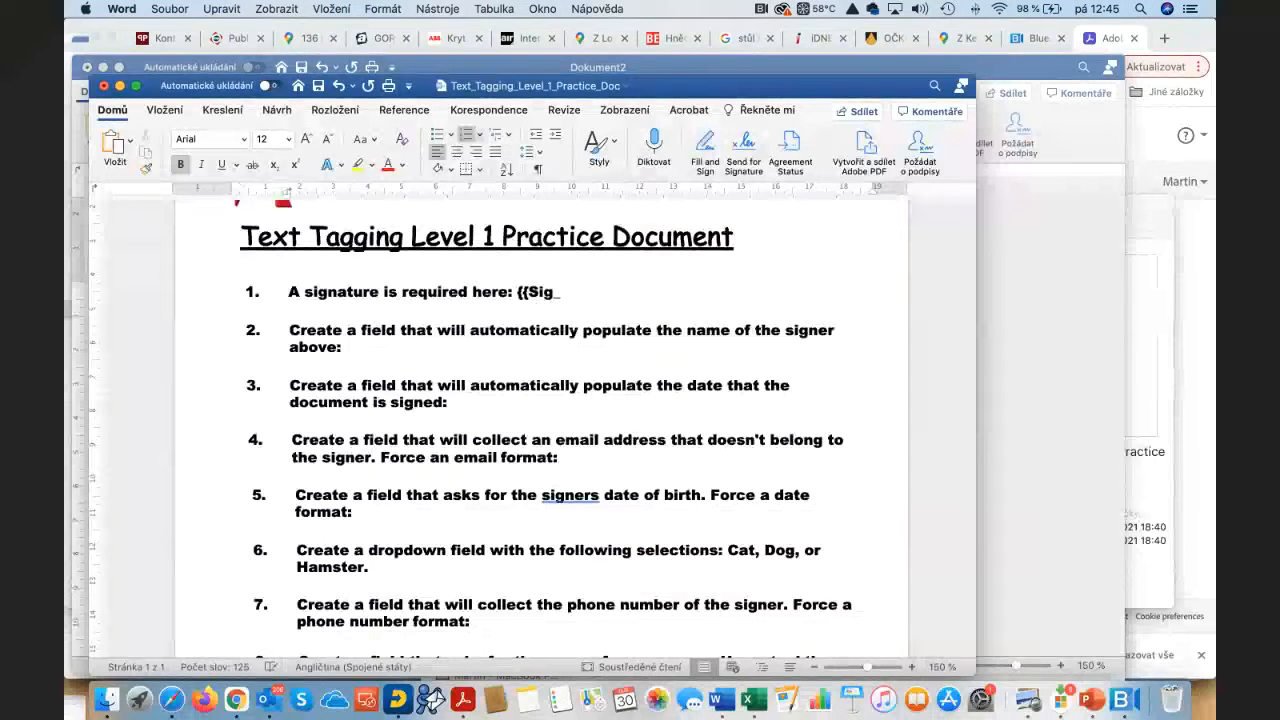
text(es_:)
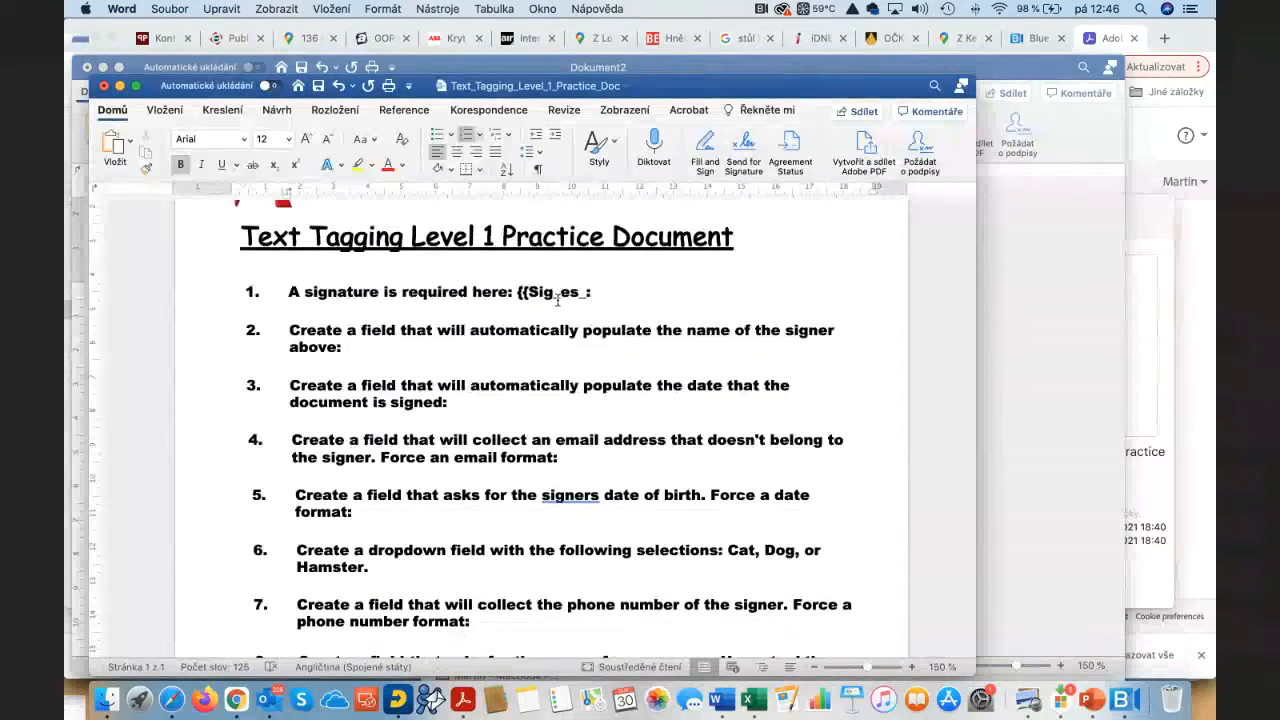
text(signer)
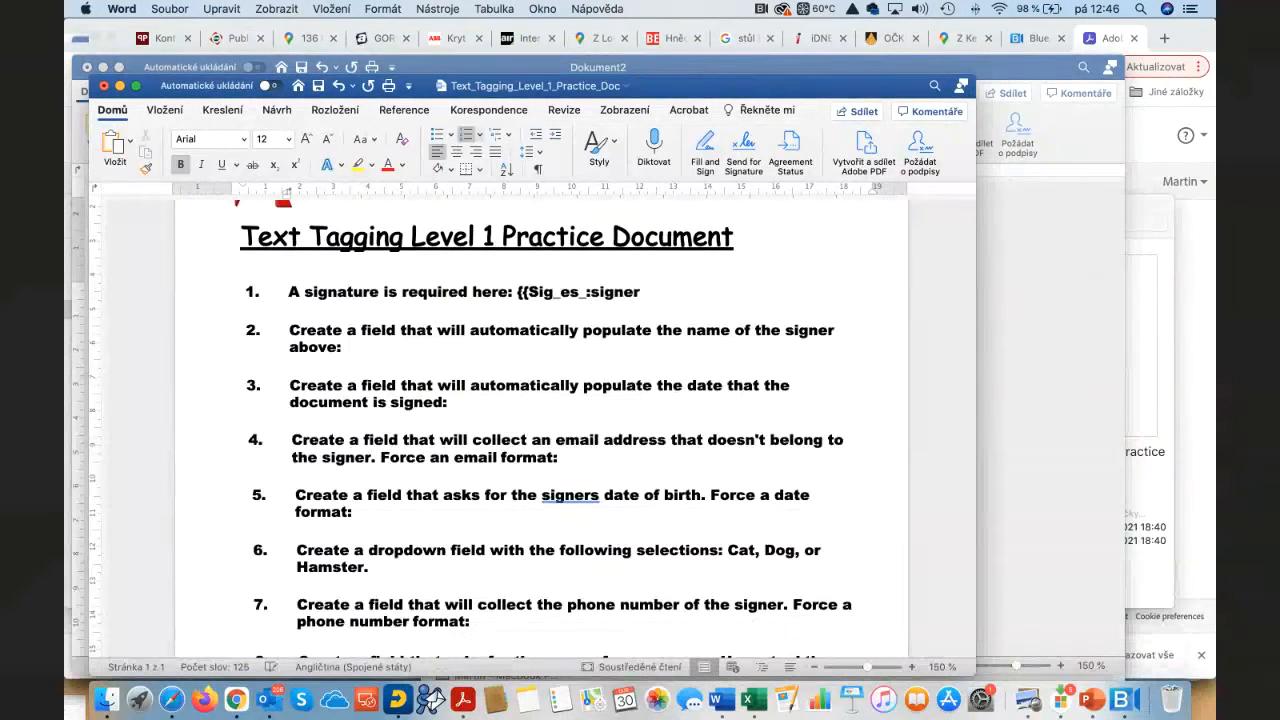
text(1)
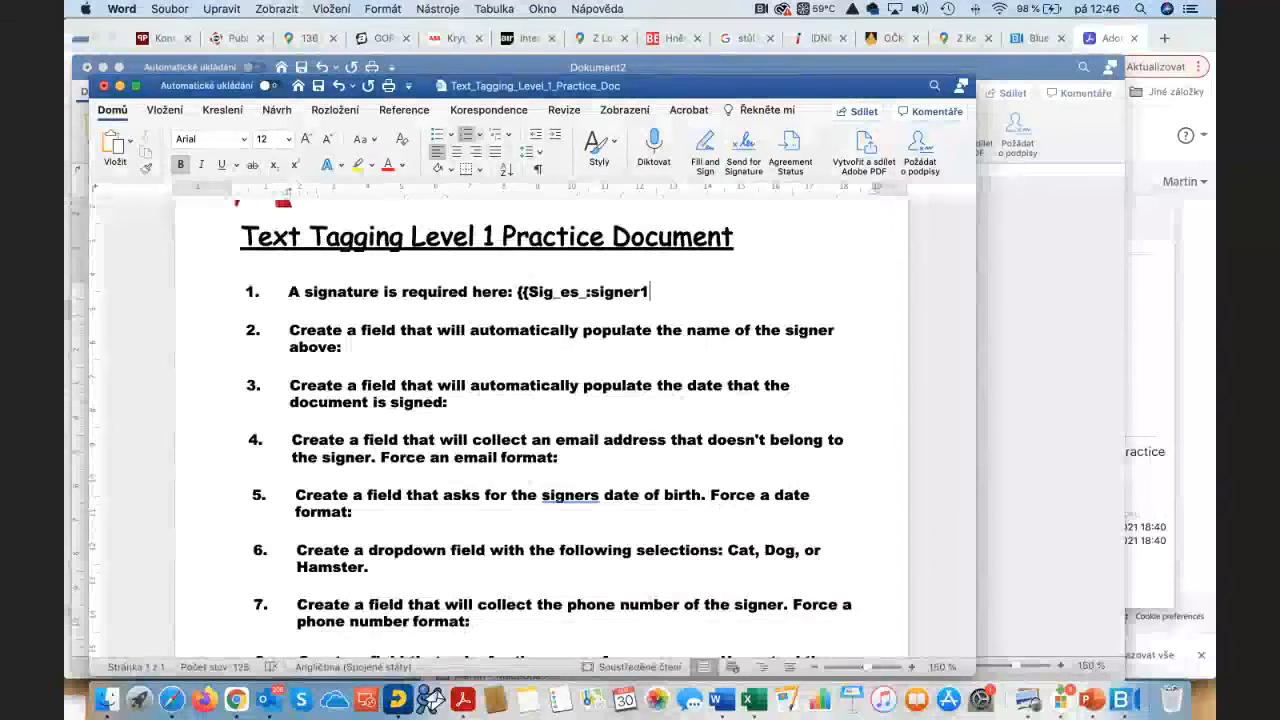
text(:signature)
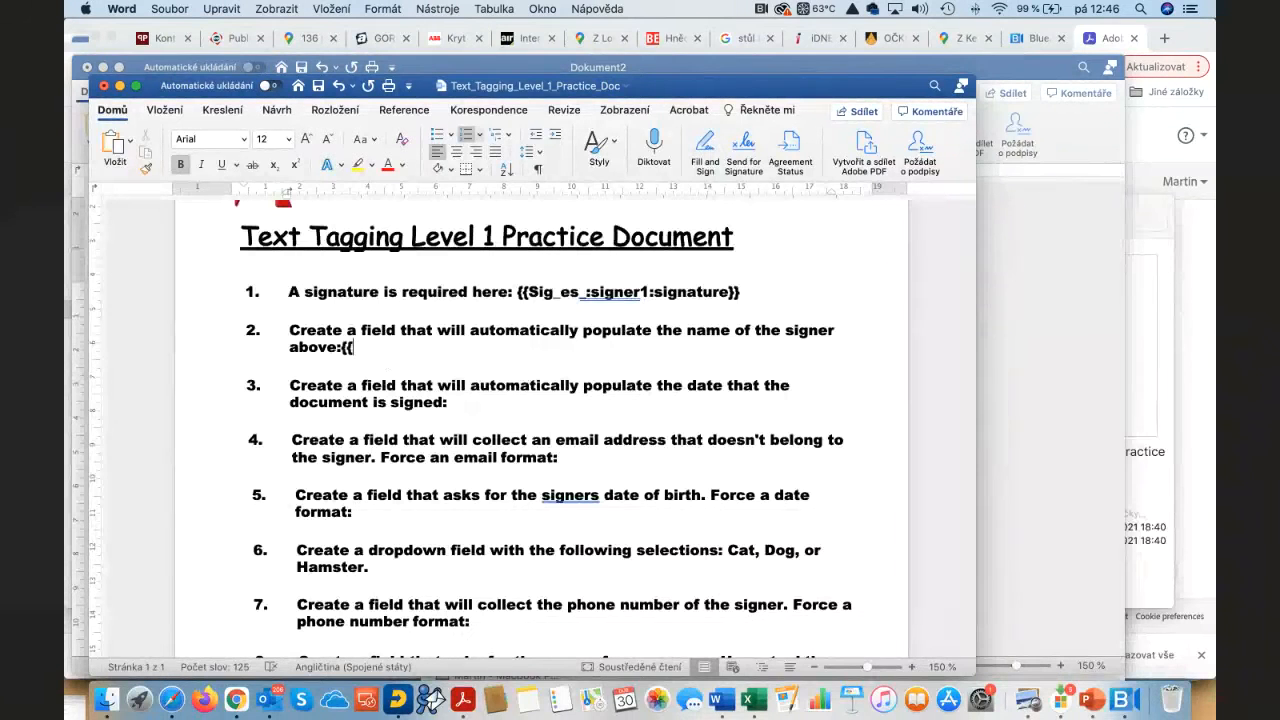
text(N)
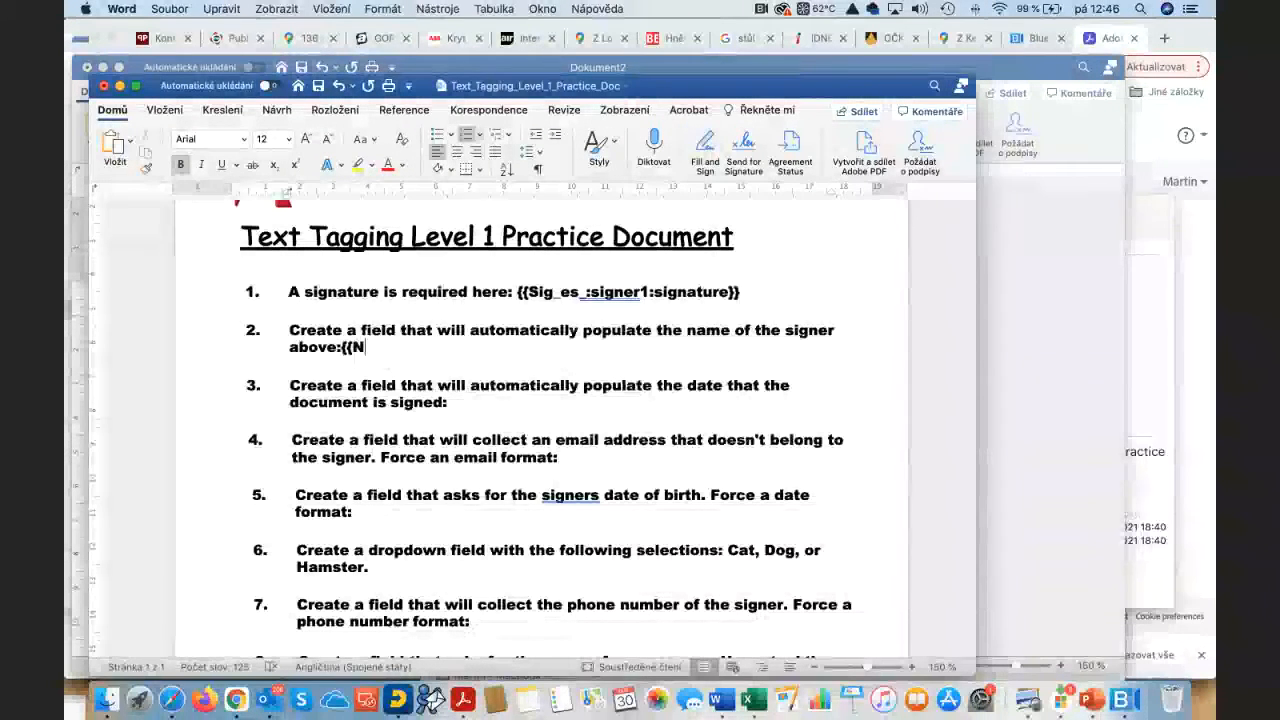
text(_e)
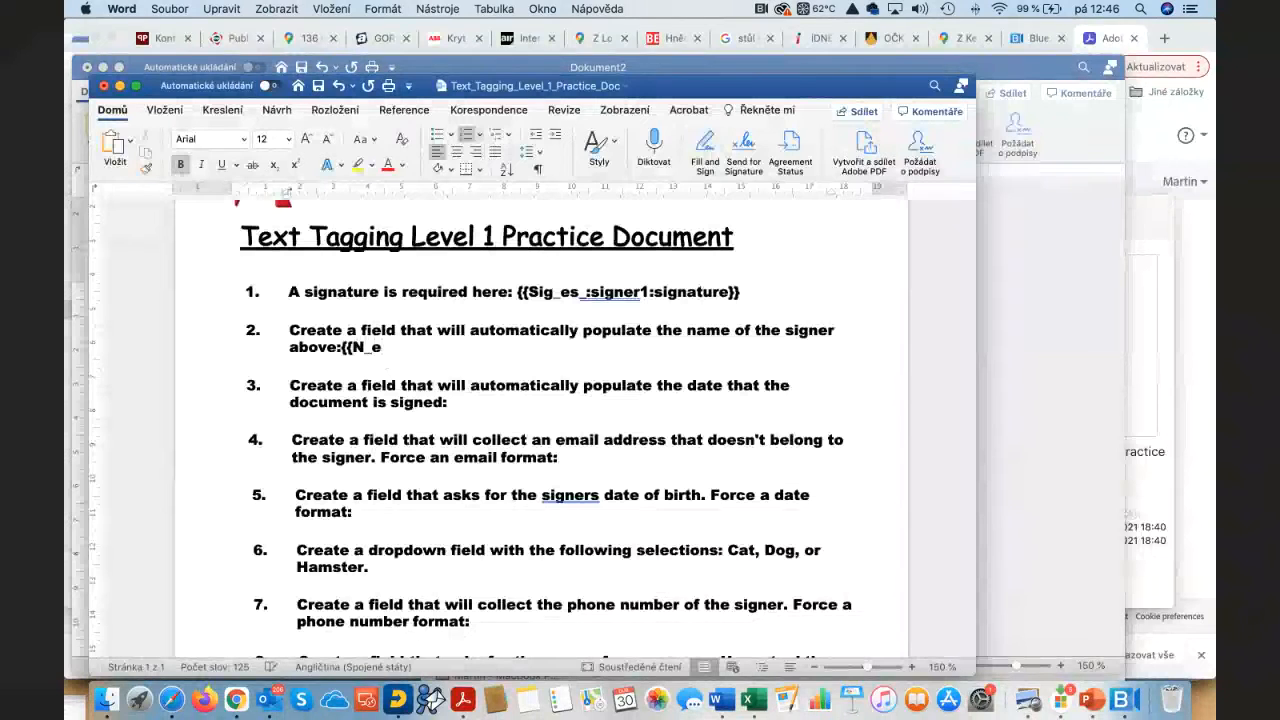
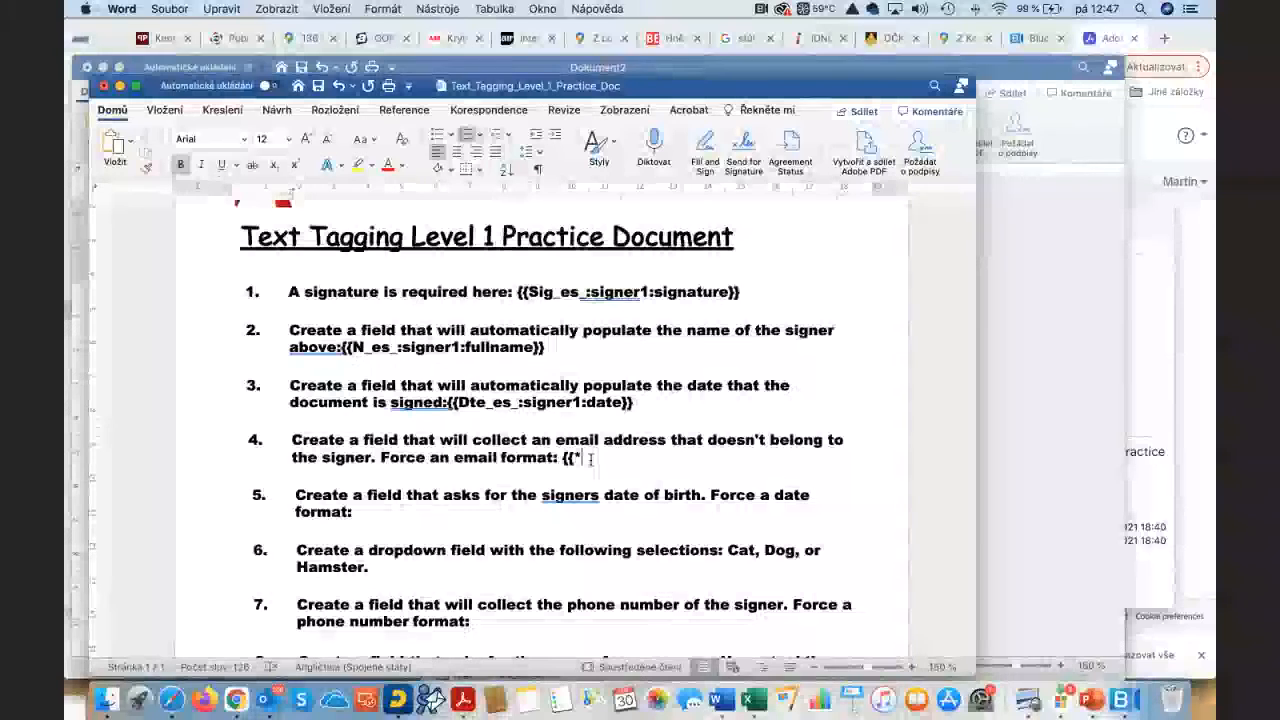
Step: Type item 4's required email tag {{*Email_es_:signer1:isemail}}
text(Email_es)
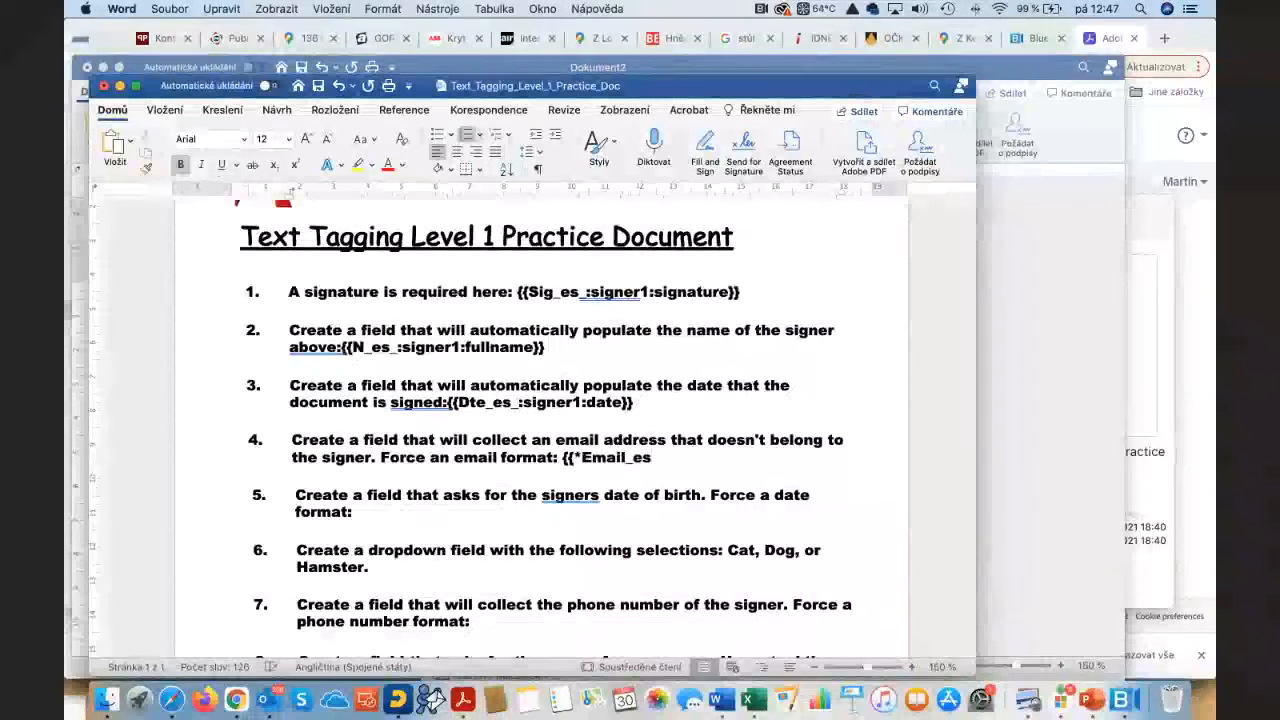
text(_:)
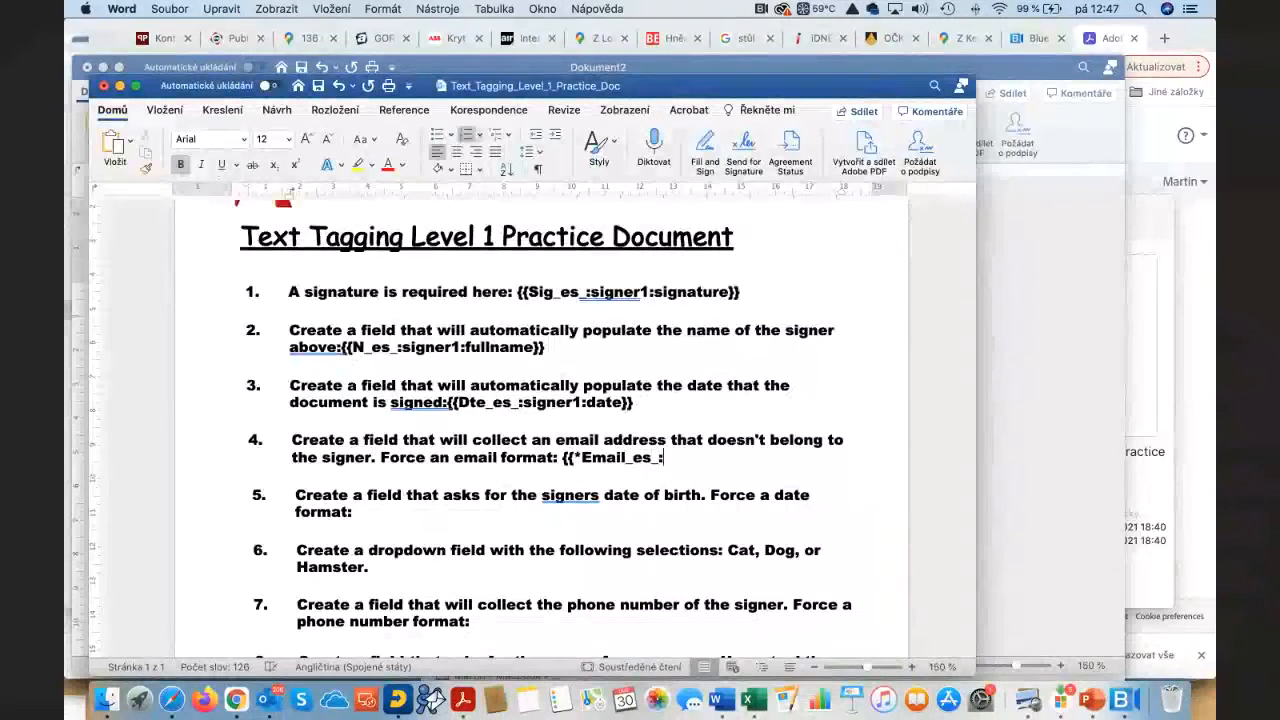
text(signer1)
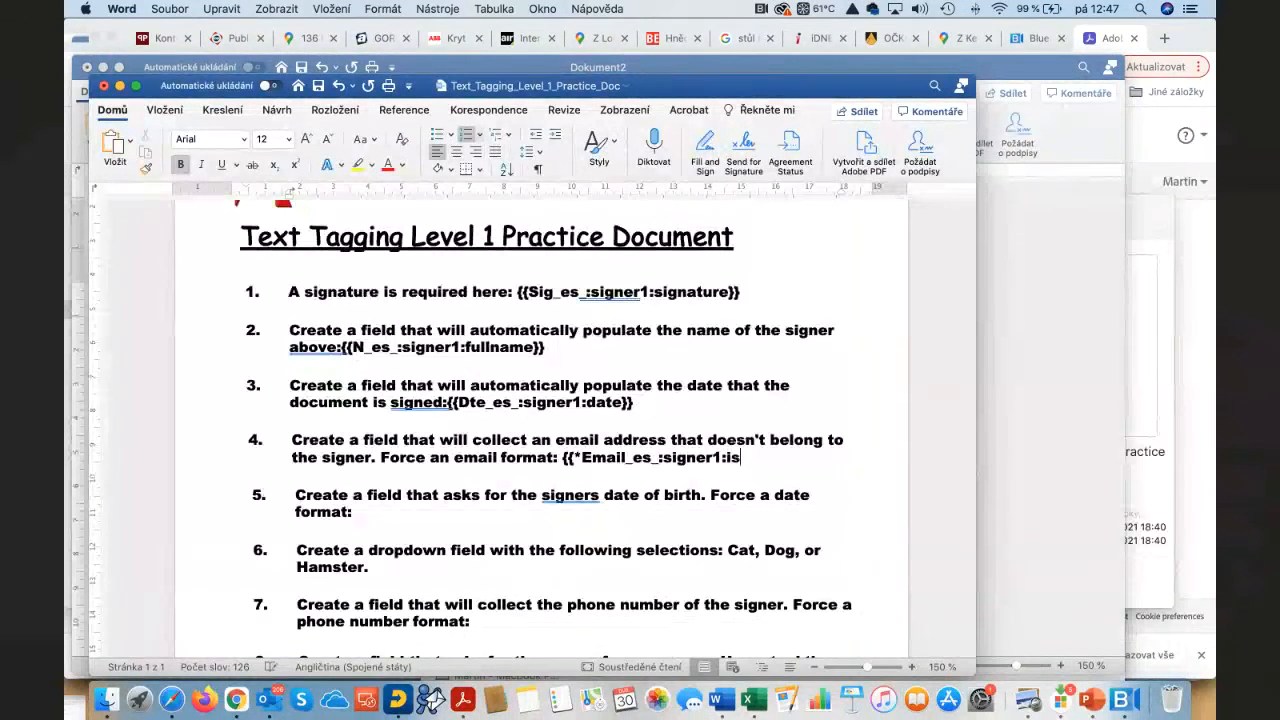
text(:is)
text(emai)
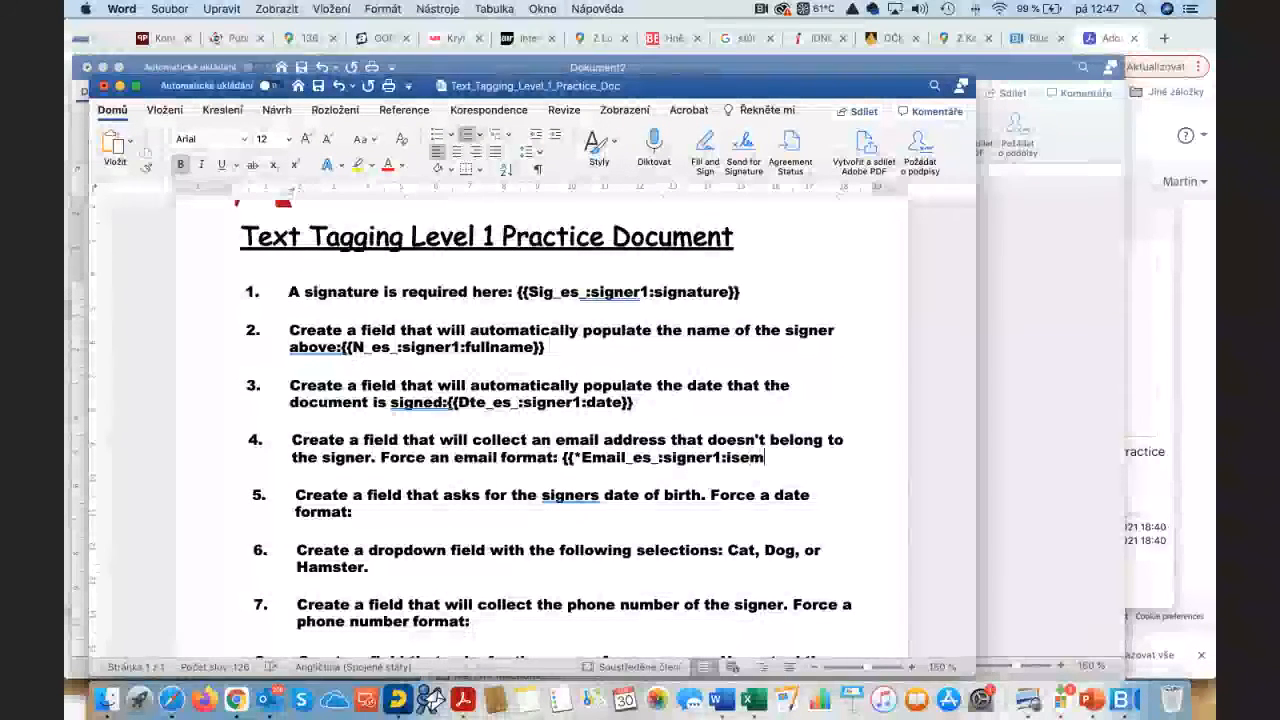
text(l)
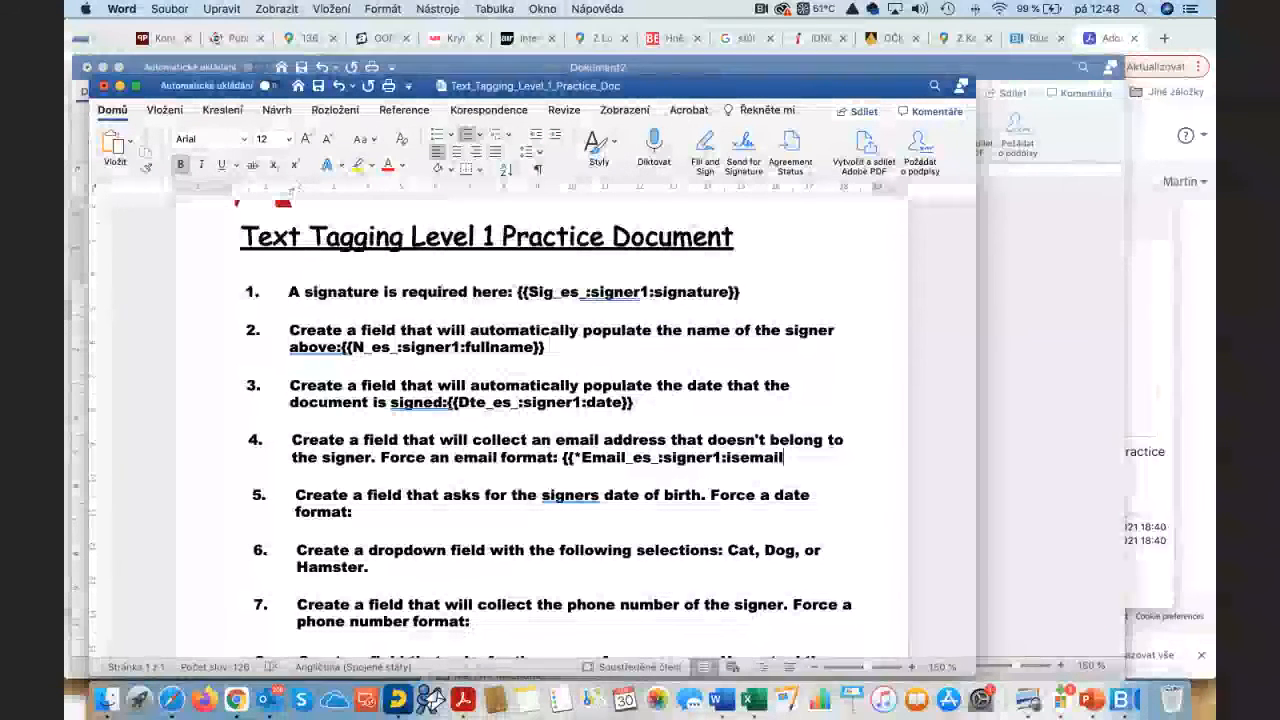
text(}})
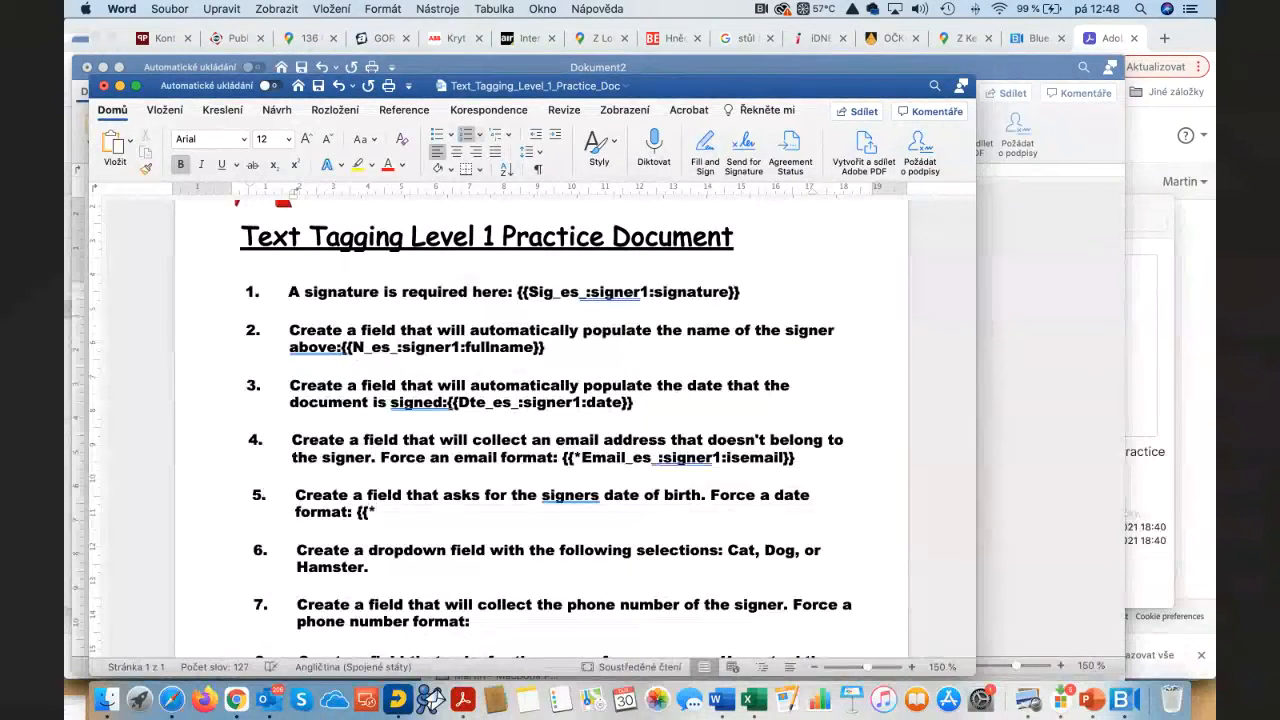
Step: Finish item 5's {{*Birthday_es_:signer1:isdate}} tag and begin item 6's tag with {{
text(rithday_es_)
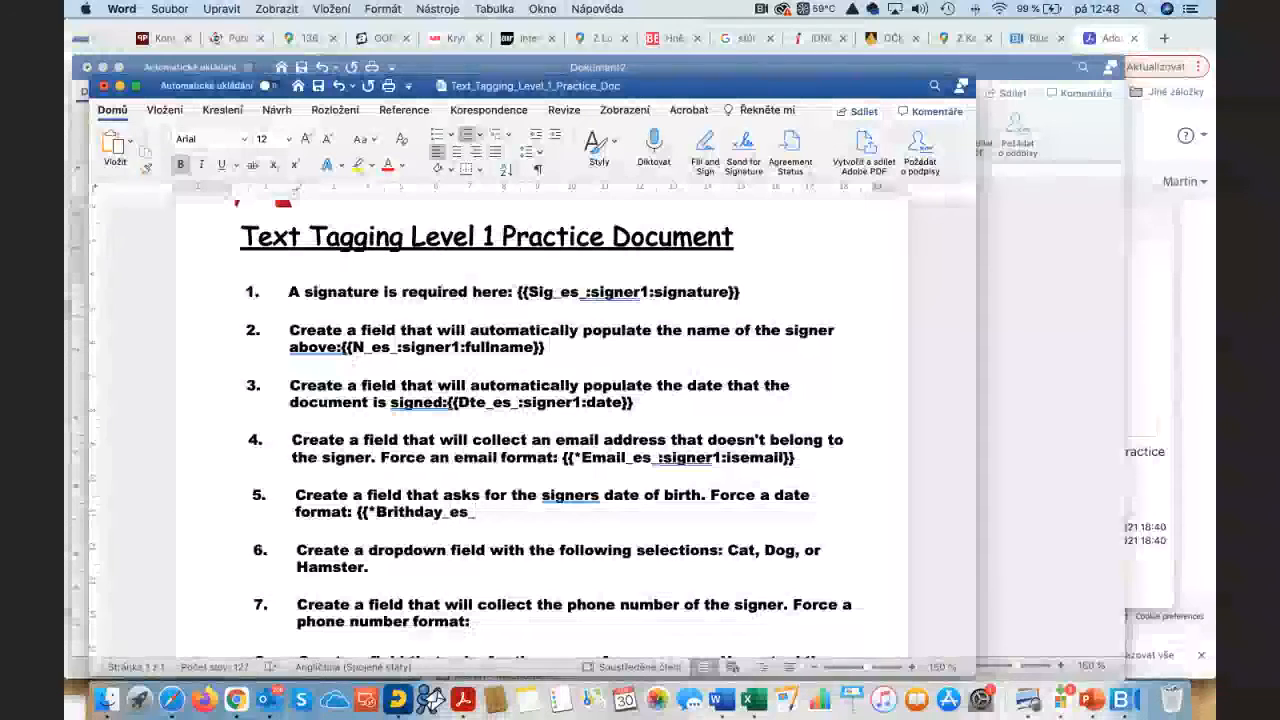
text(:sig)
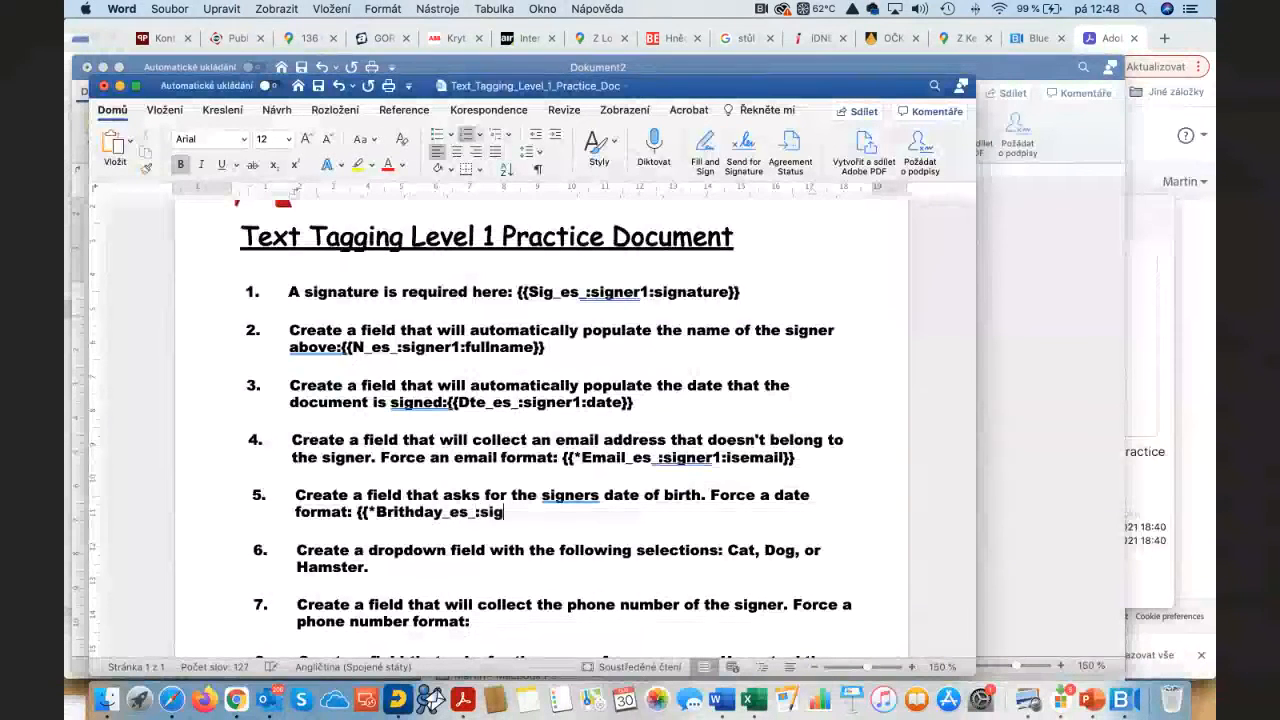
text(ner1:isdate)
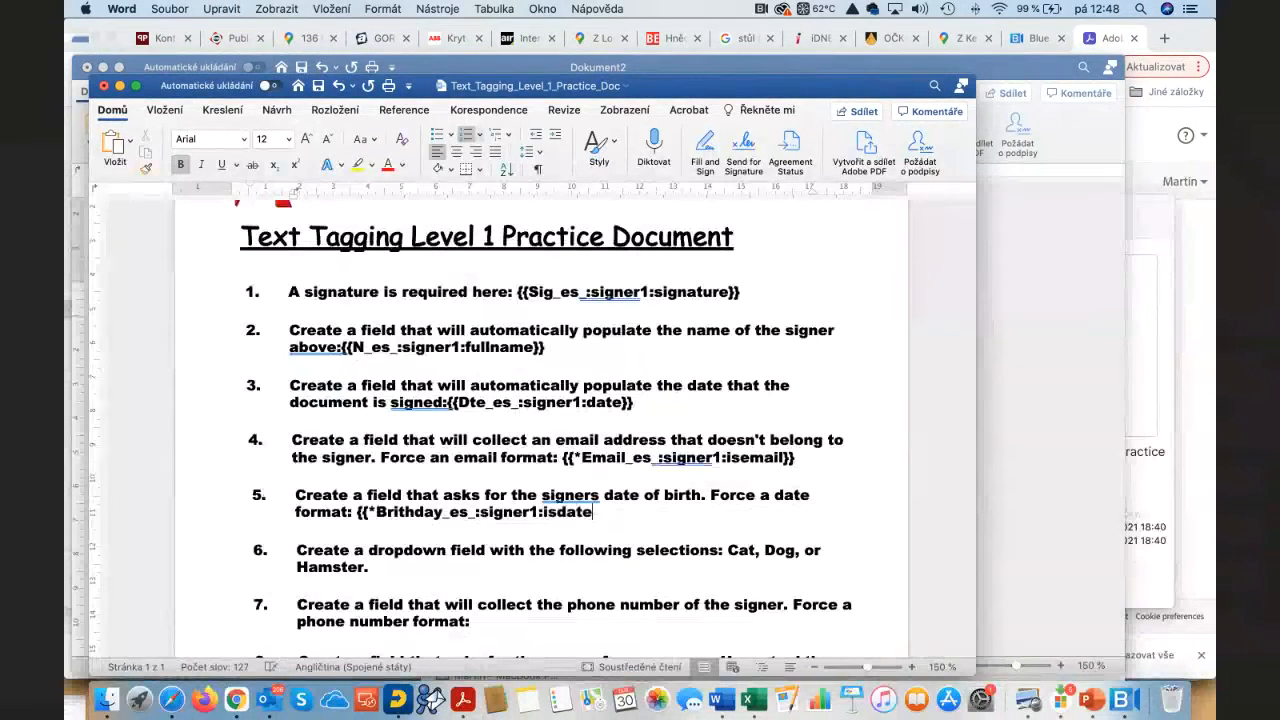
text(}})
text({{)
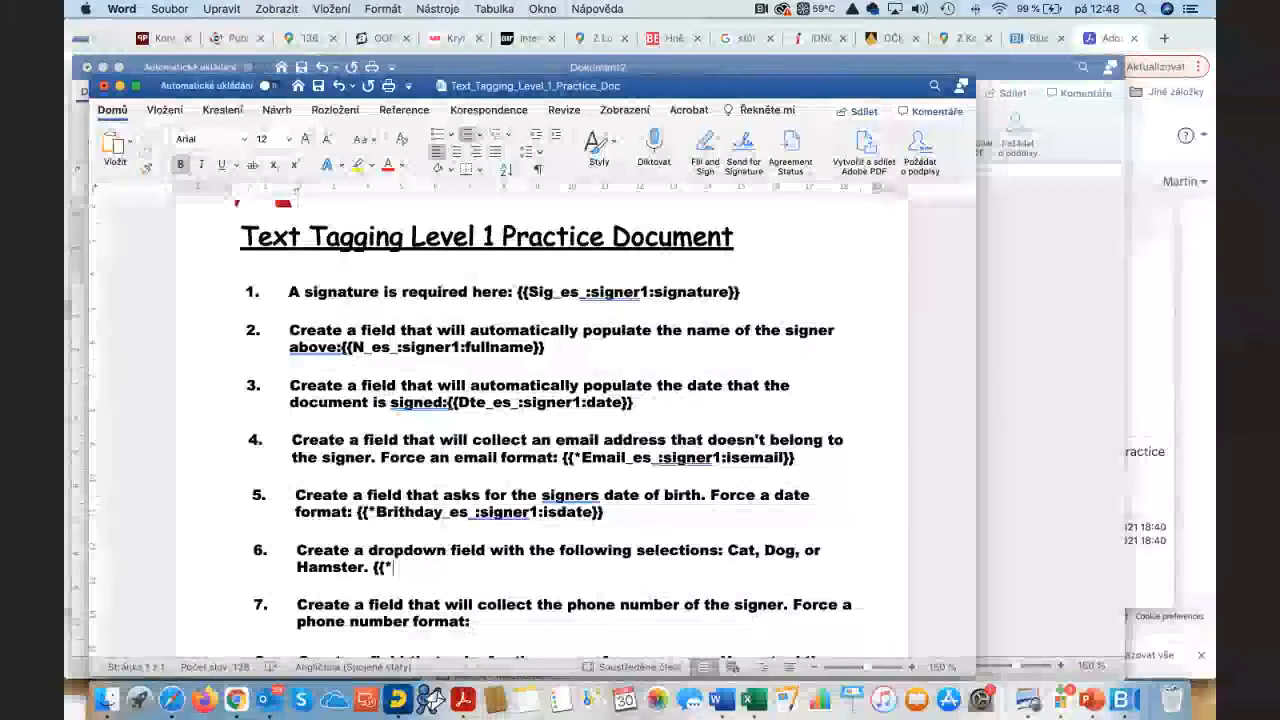
Step: Type item 6's tag {{*Pet_es_:signer1:dropdown(options="Cat,Dog,Hamster")}}, correcting typos
text(*Pet)
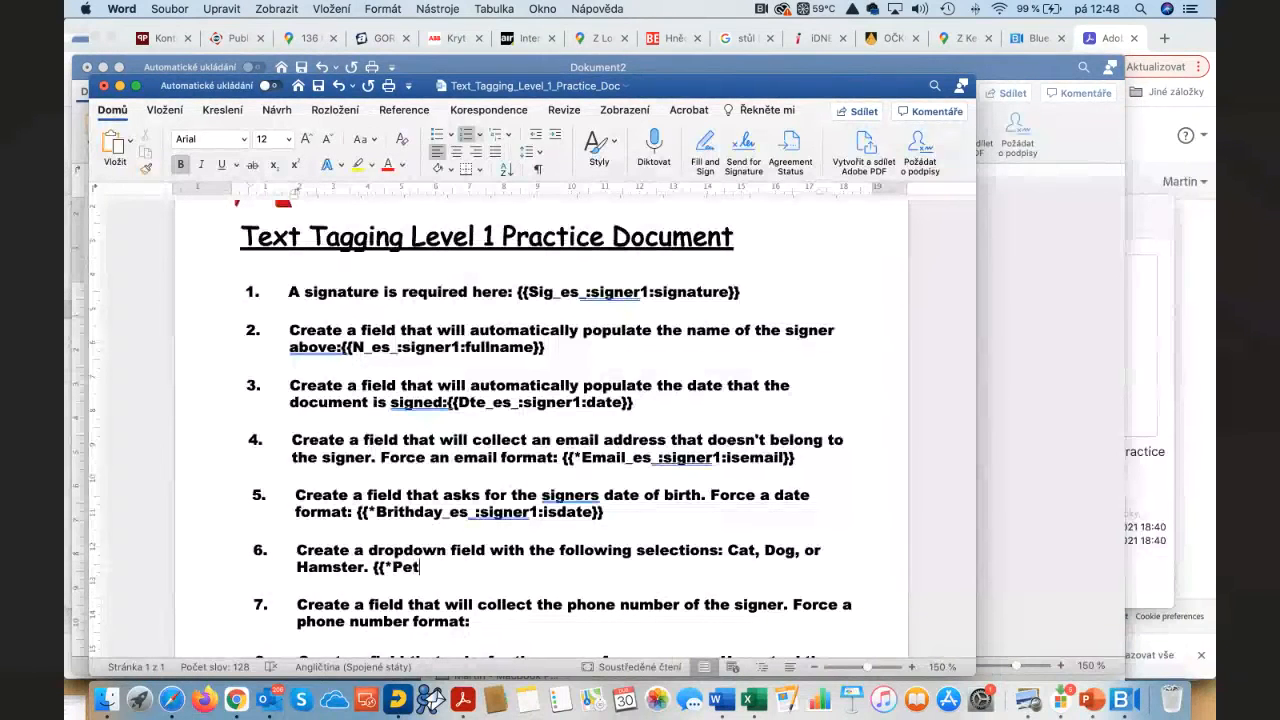
text(_es)
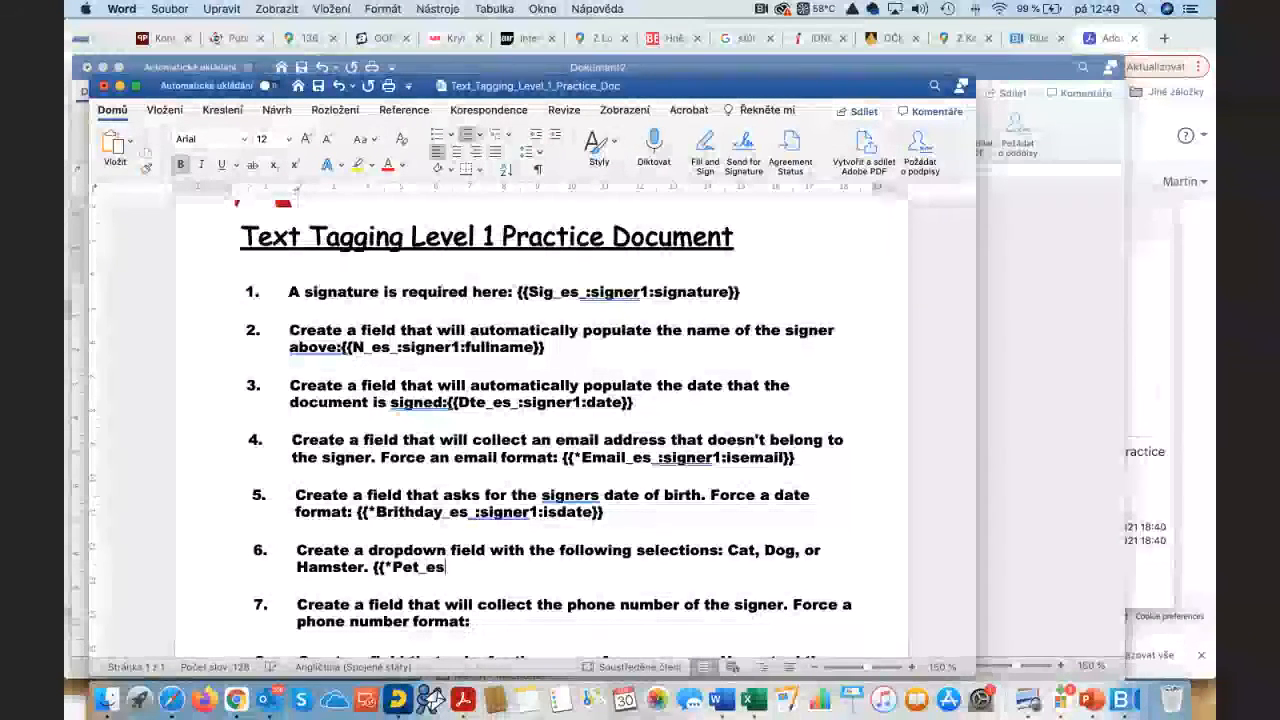
text(_:sign)
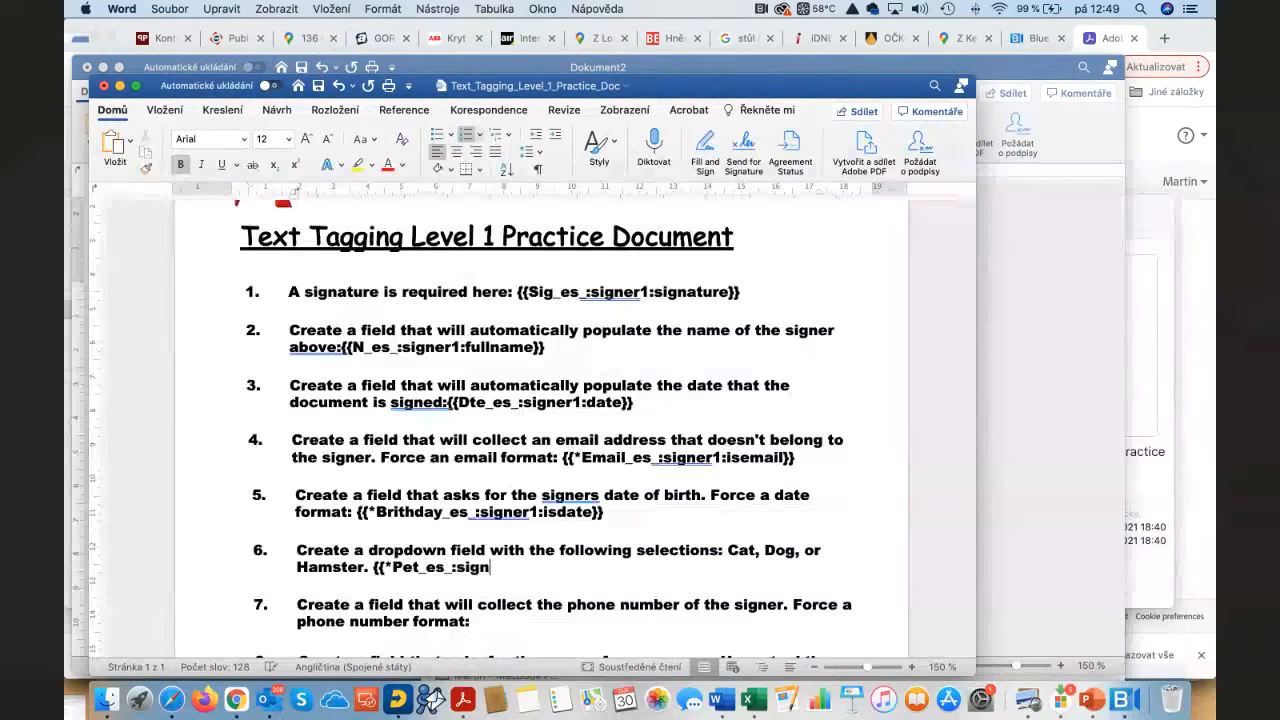
text(er1:dreopdown)
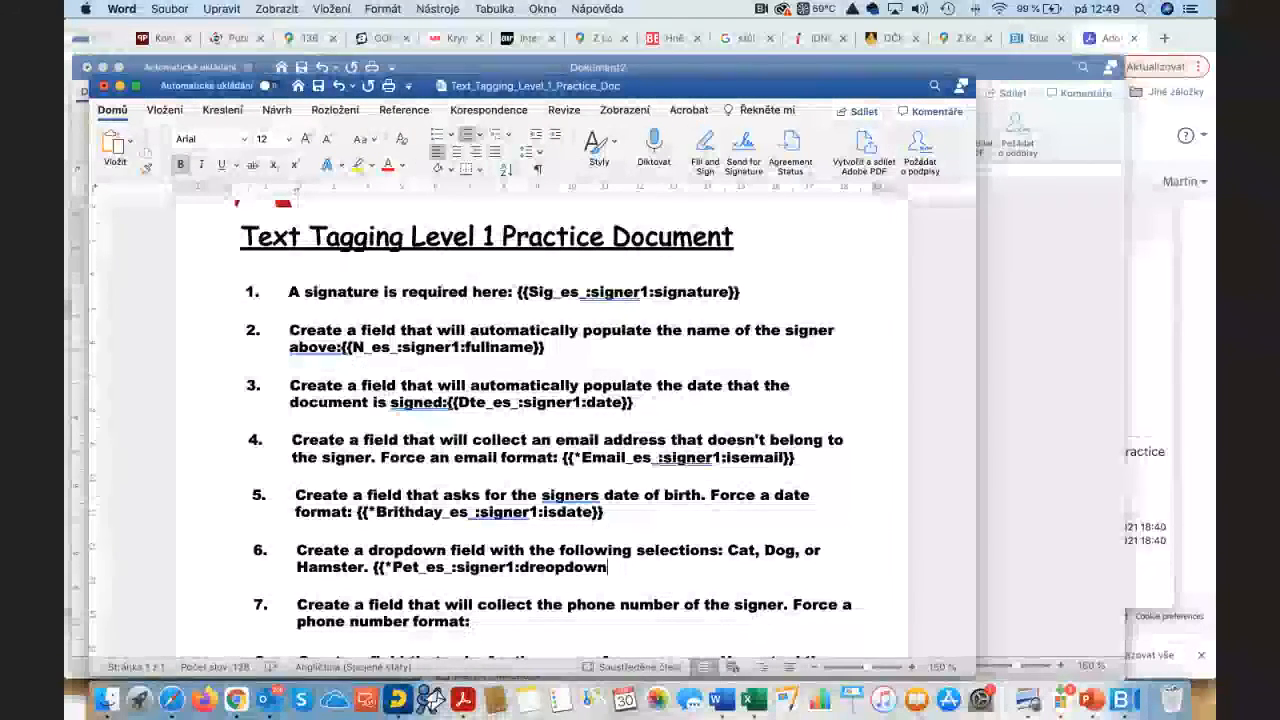
key(Left)
key(Left)
key(BackSpace)
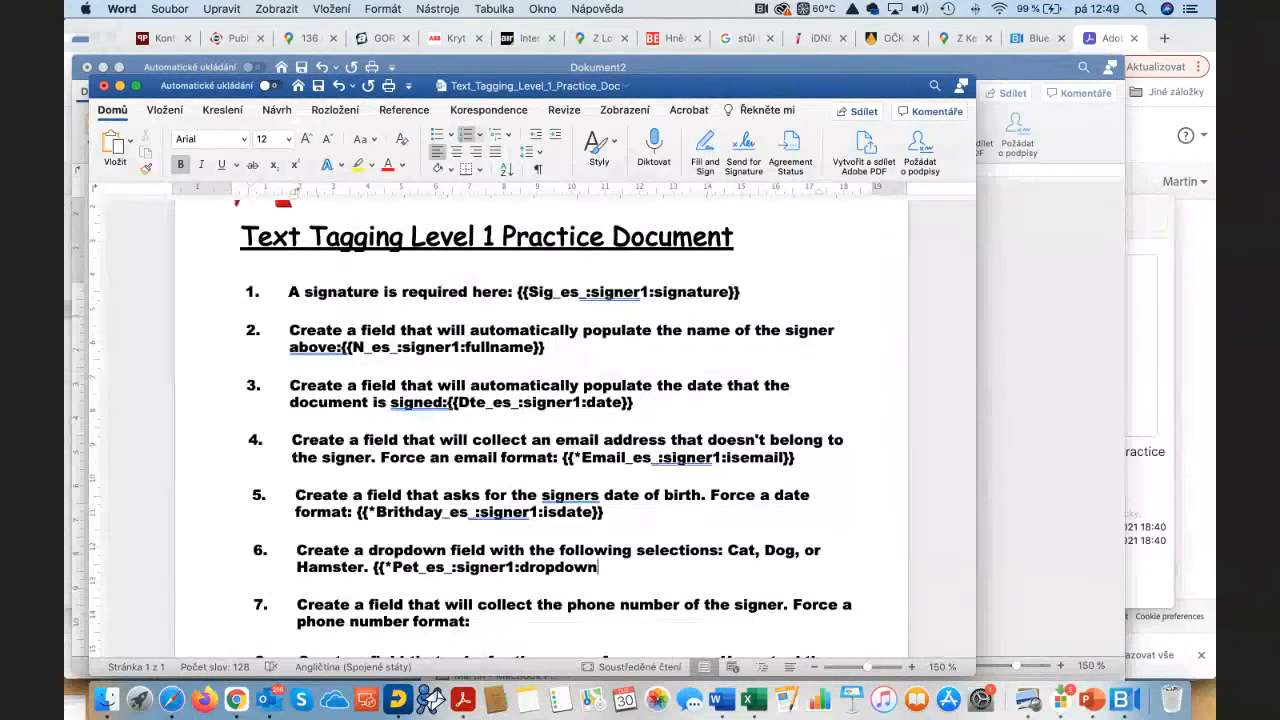
text((opi)
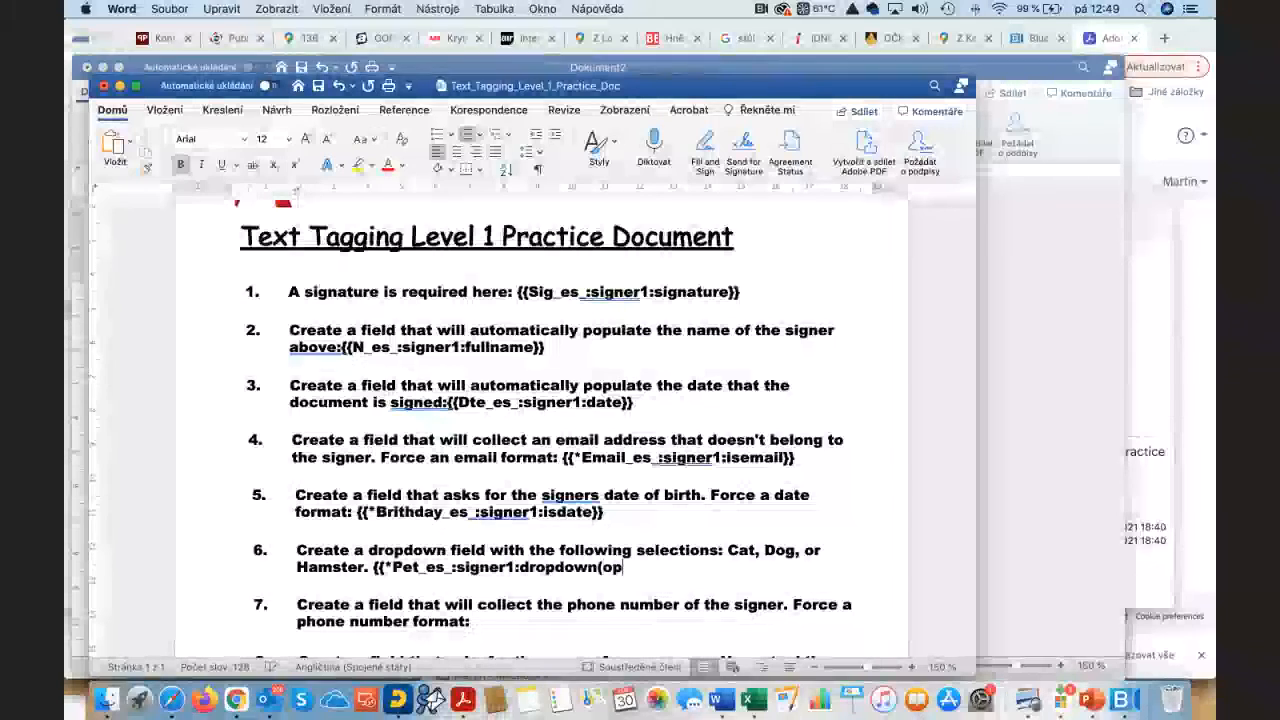
key(BackSpace)
text(tio)
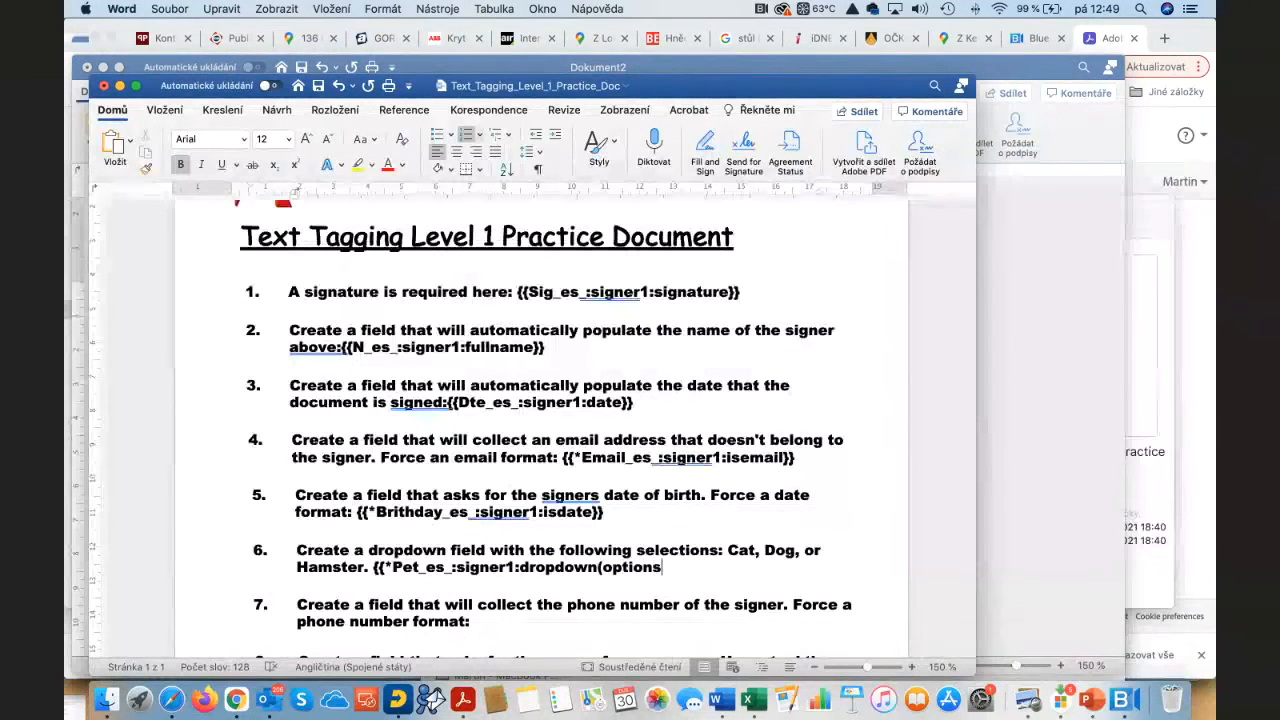
text(ns=)
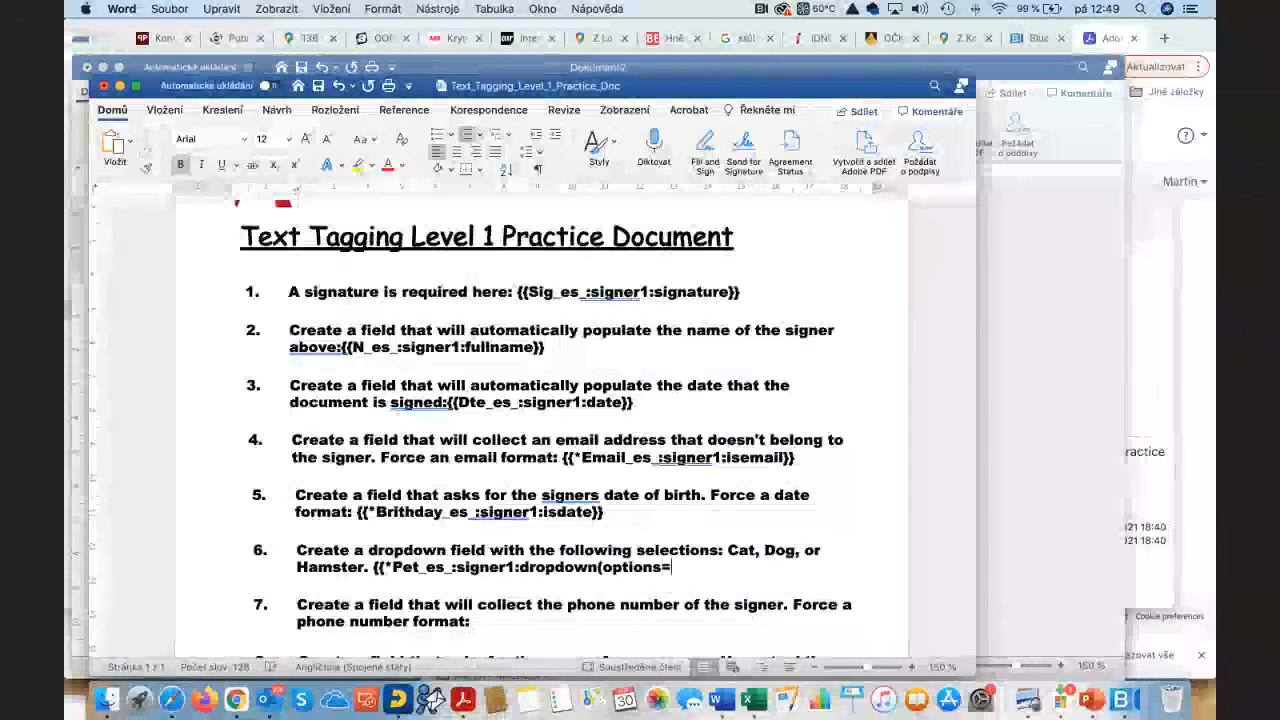
text("Cat)
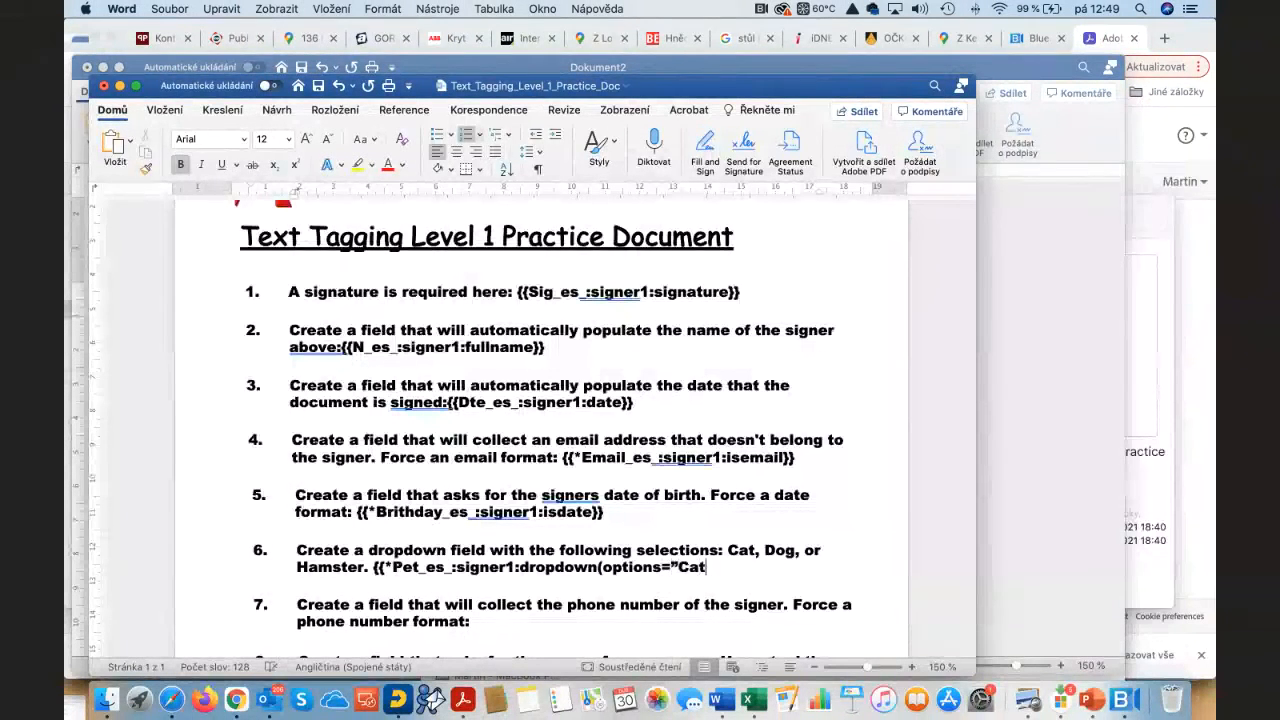
text(,D)
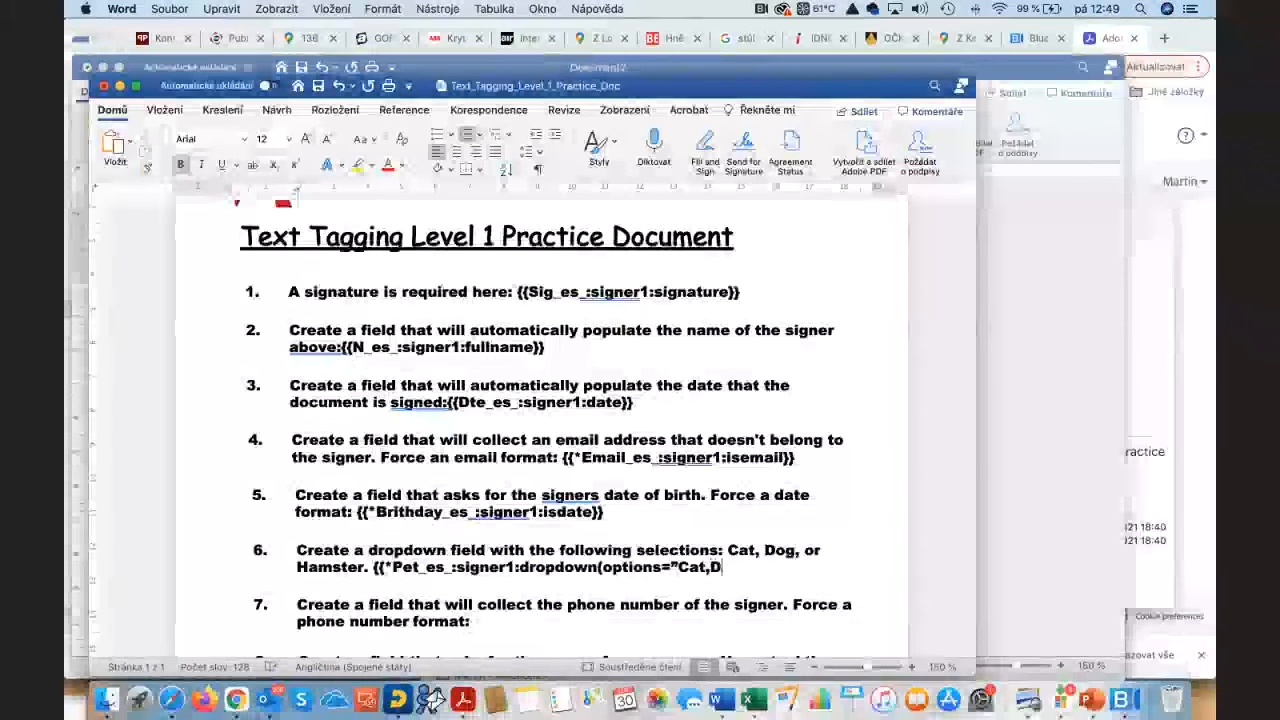
text(og)
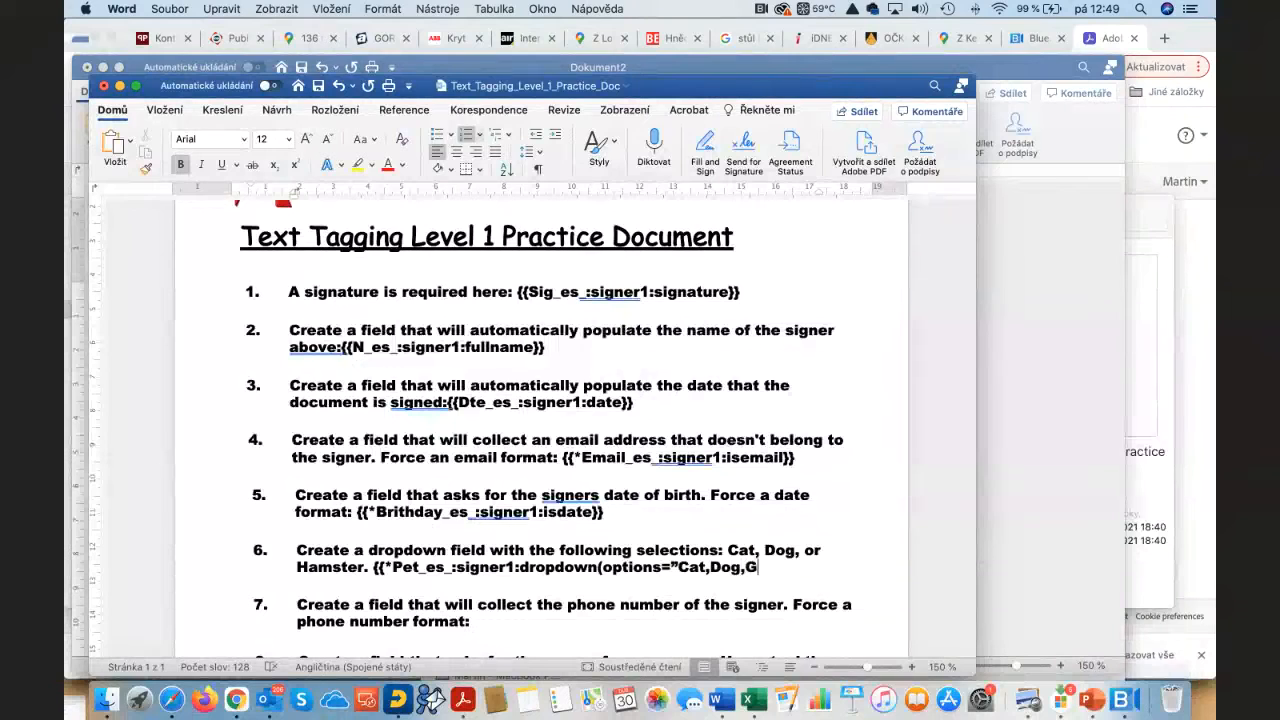
text(,Hamster”)
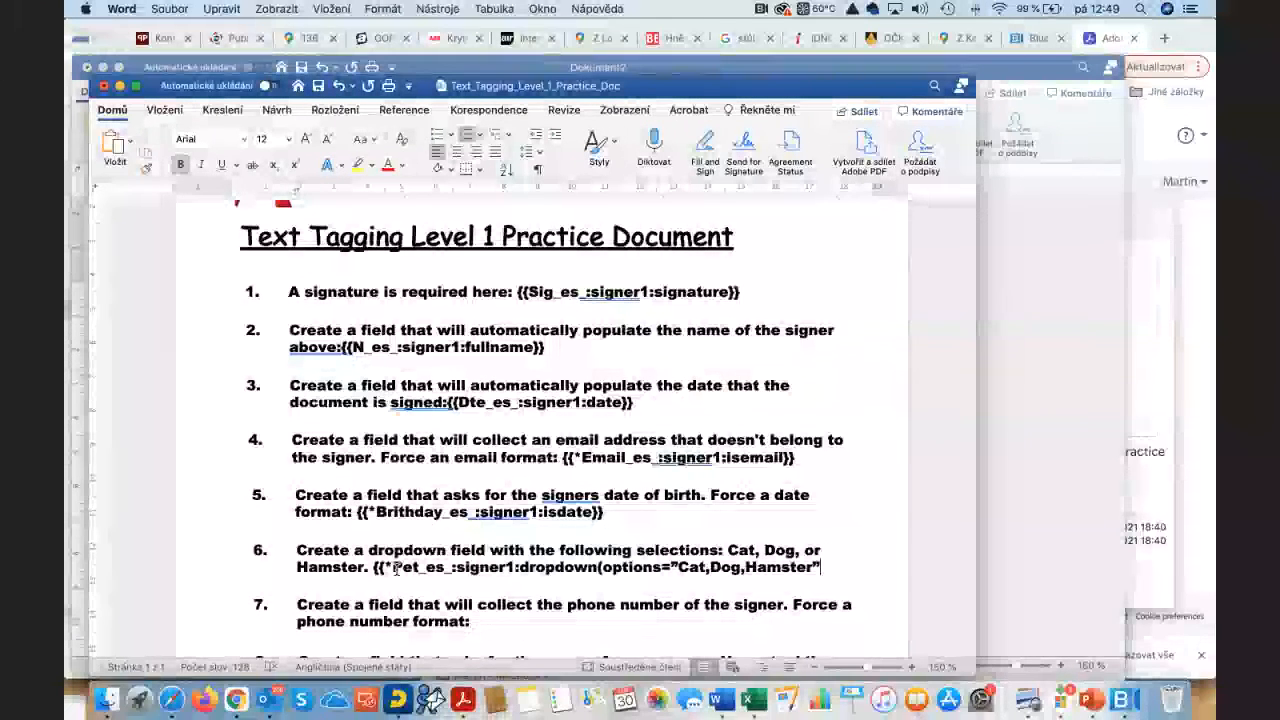
text()})
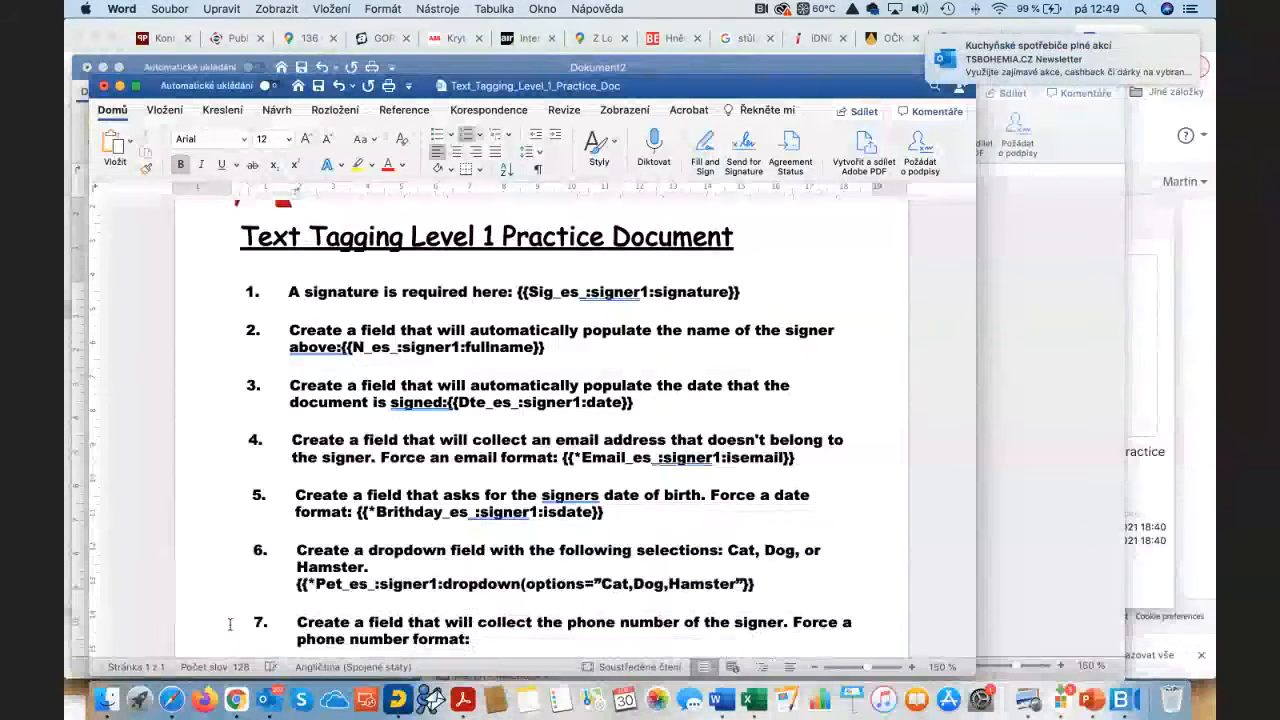
Step: Add the {{*Phone_es_:signer1:phone}} tag to item 7
scroll(509, 566, down, 4)
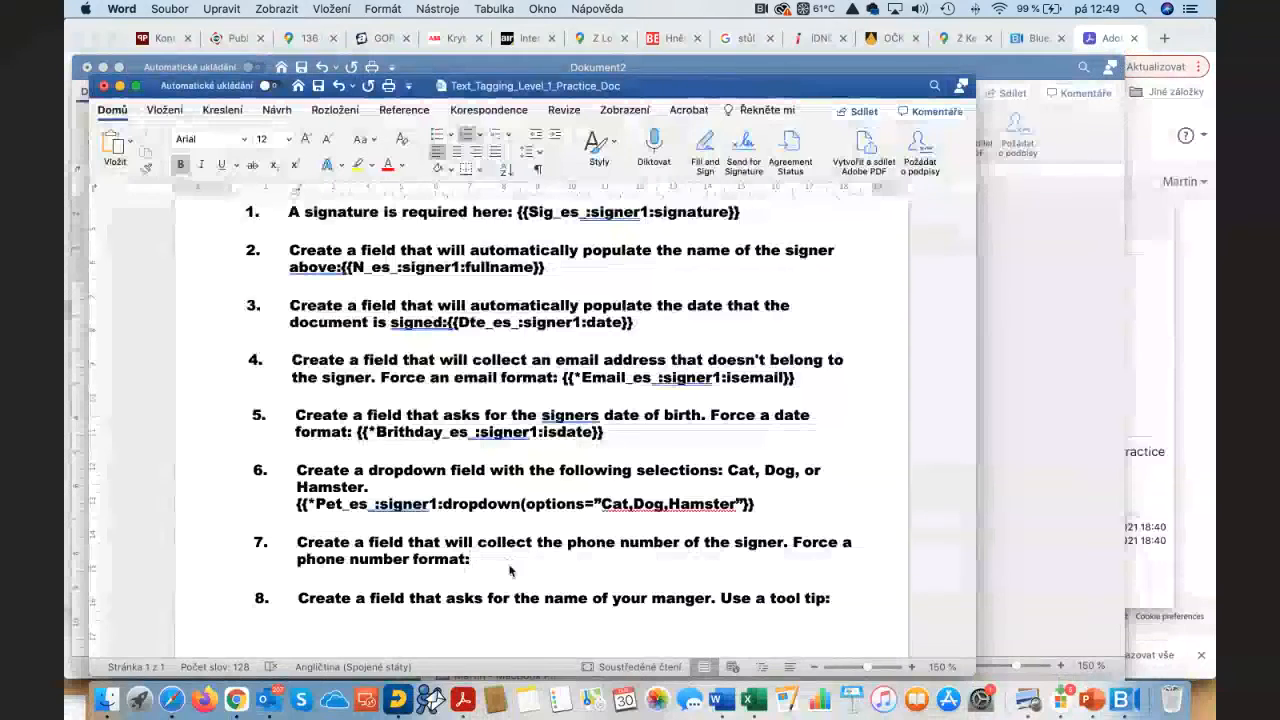
text({{)
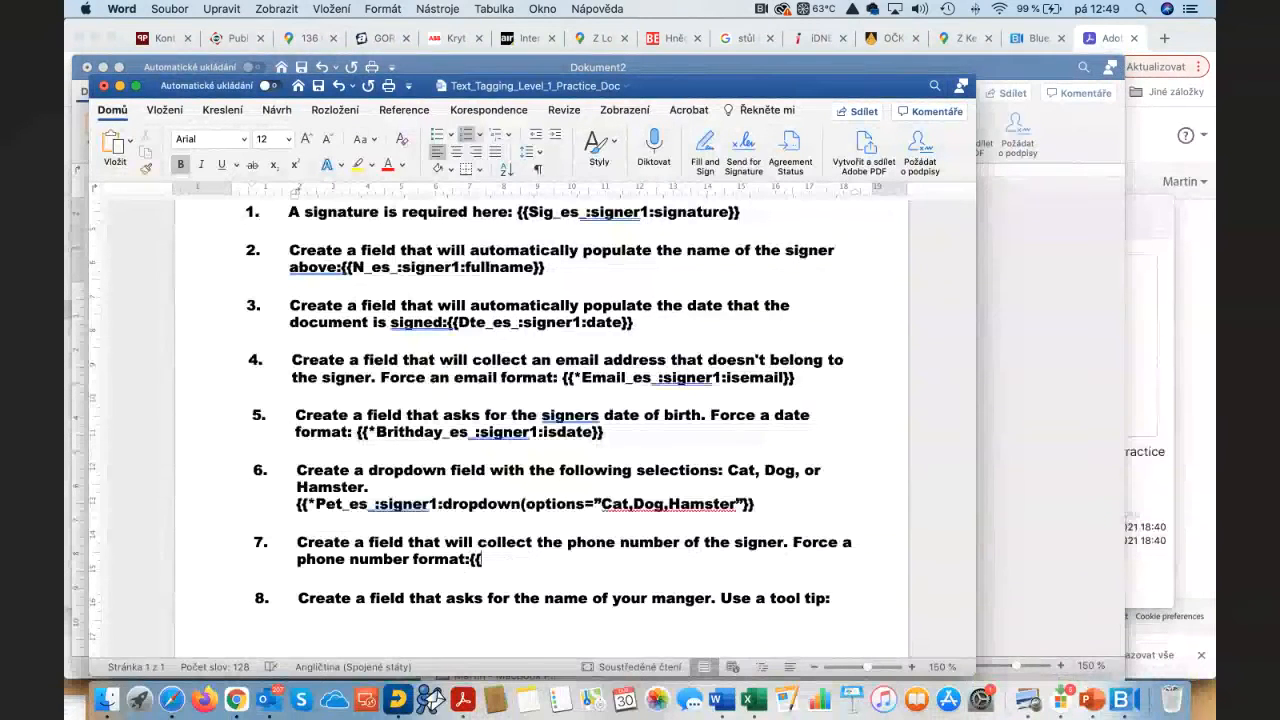
text(*)
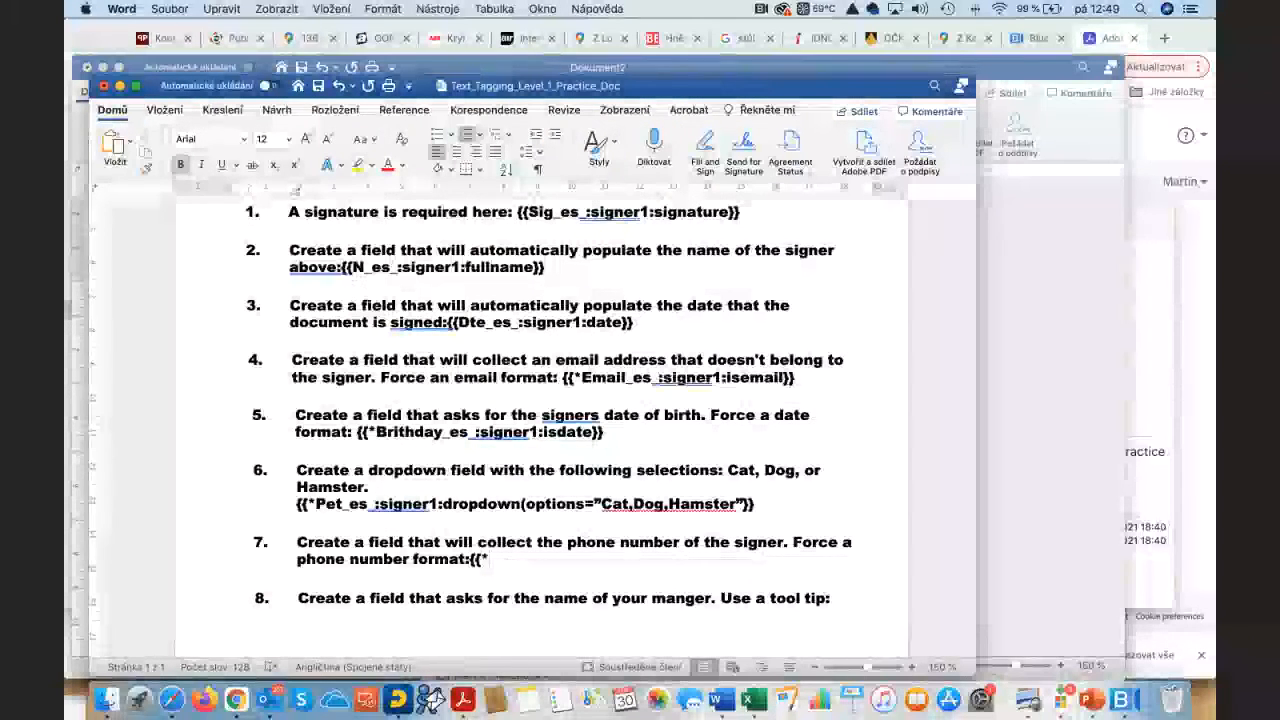
text(Pho)
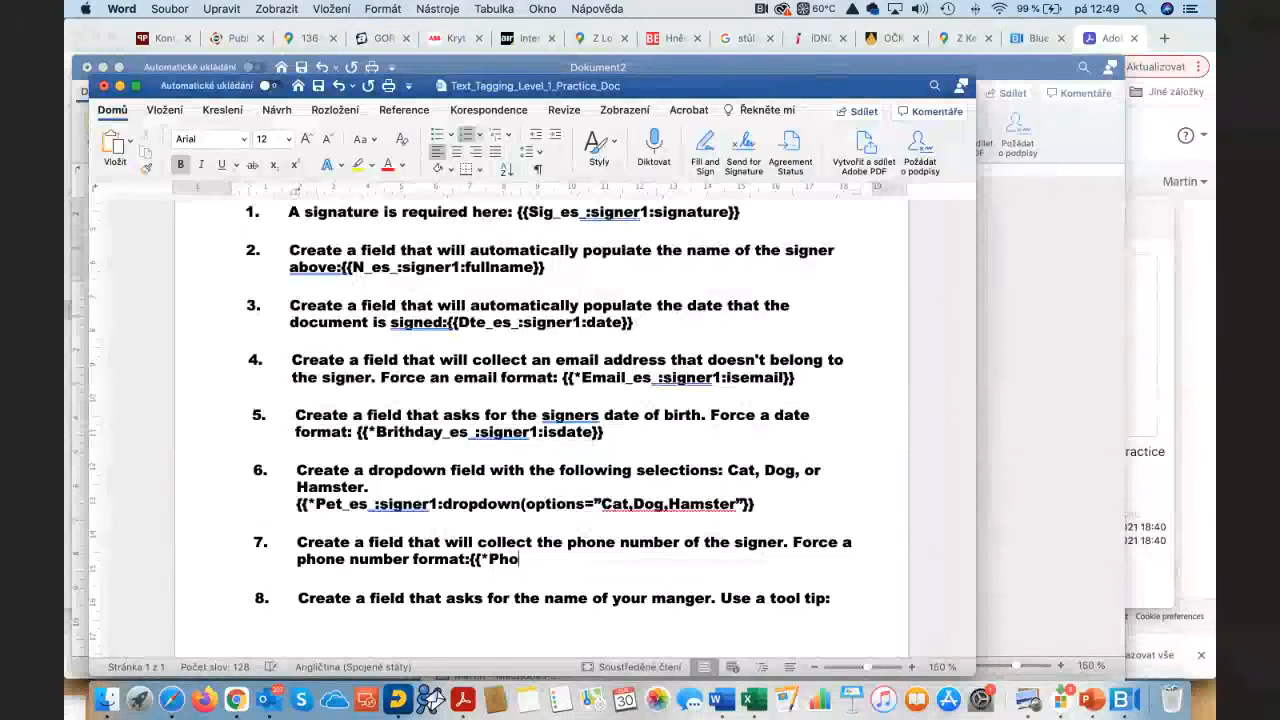
text(ne_es_)
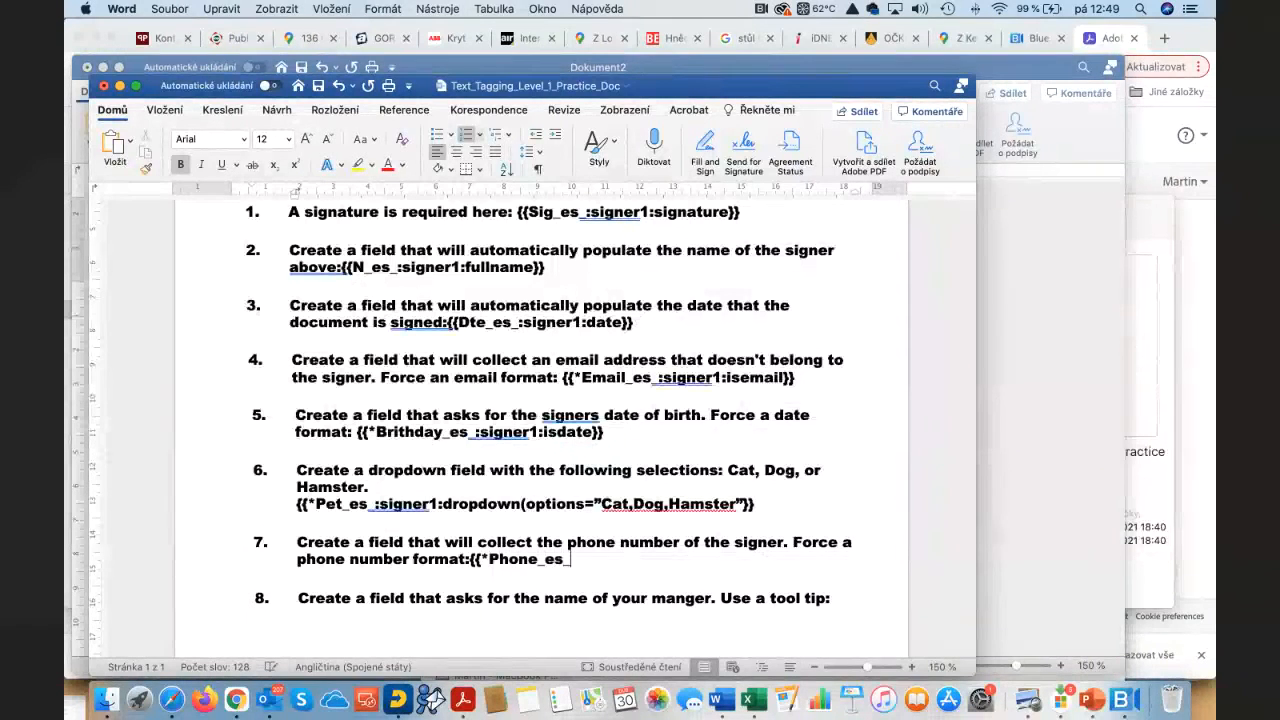
text(:signer1:phone)
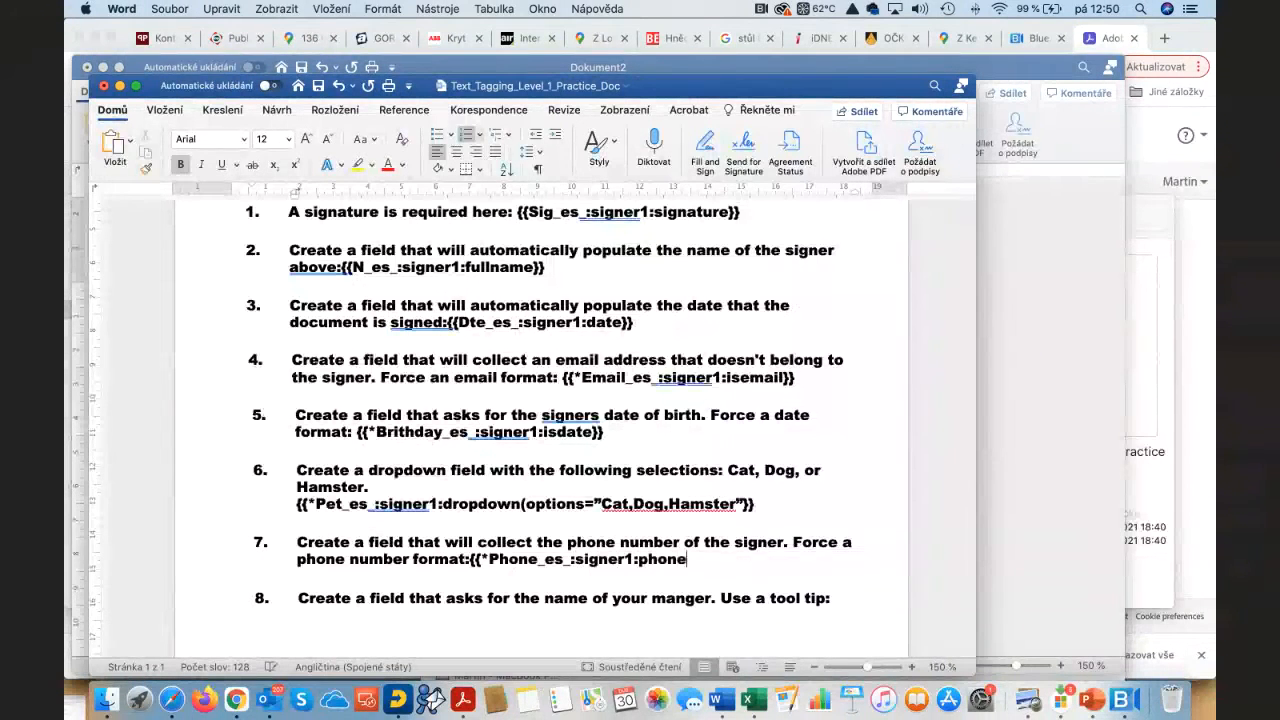
text(}})
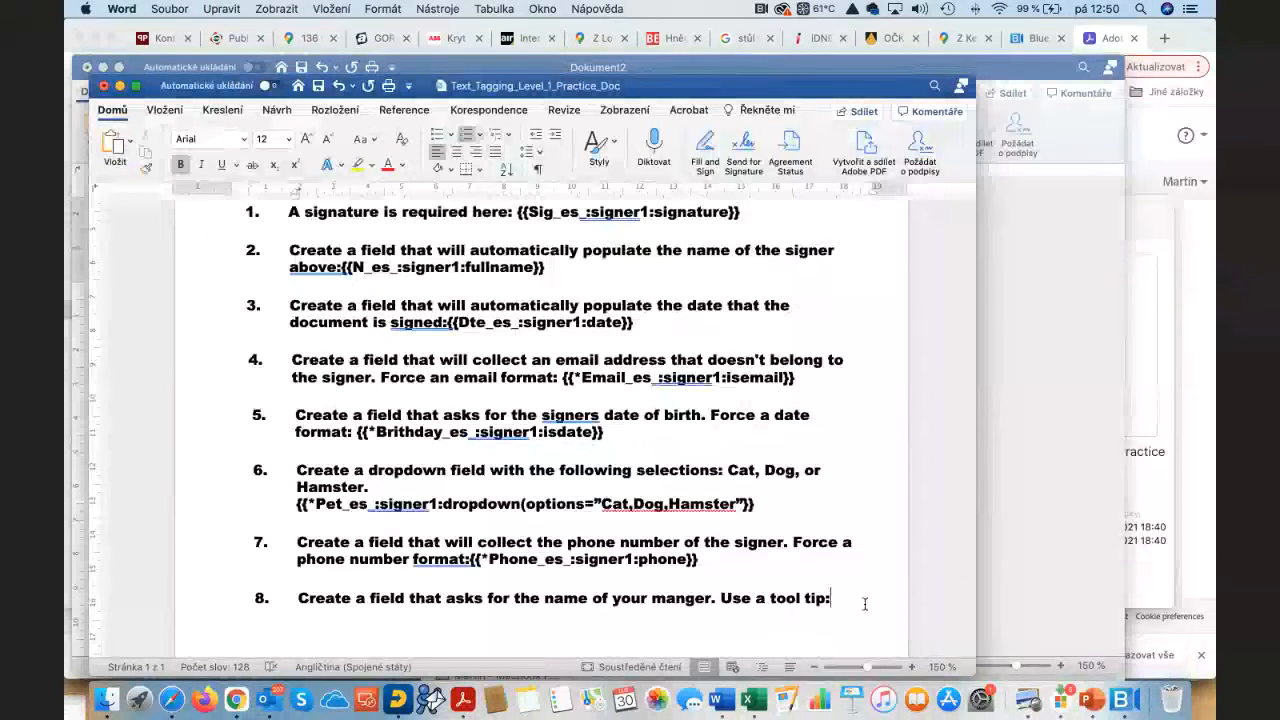
key(Down)
Step: Tag item 8 with {{Manager_es_:signer1:tooltip("Please provide your manager's name")}}
click(865, 604)
key(Return)
key(BackSpace)
key(BackSpace)
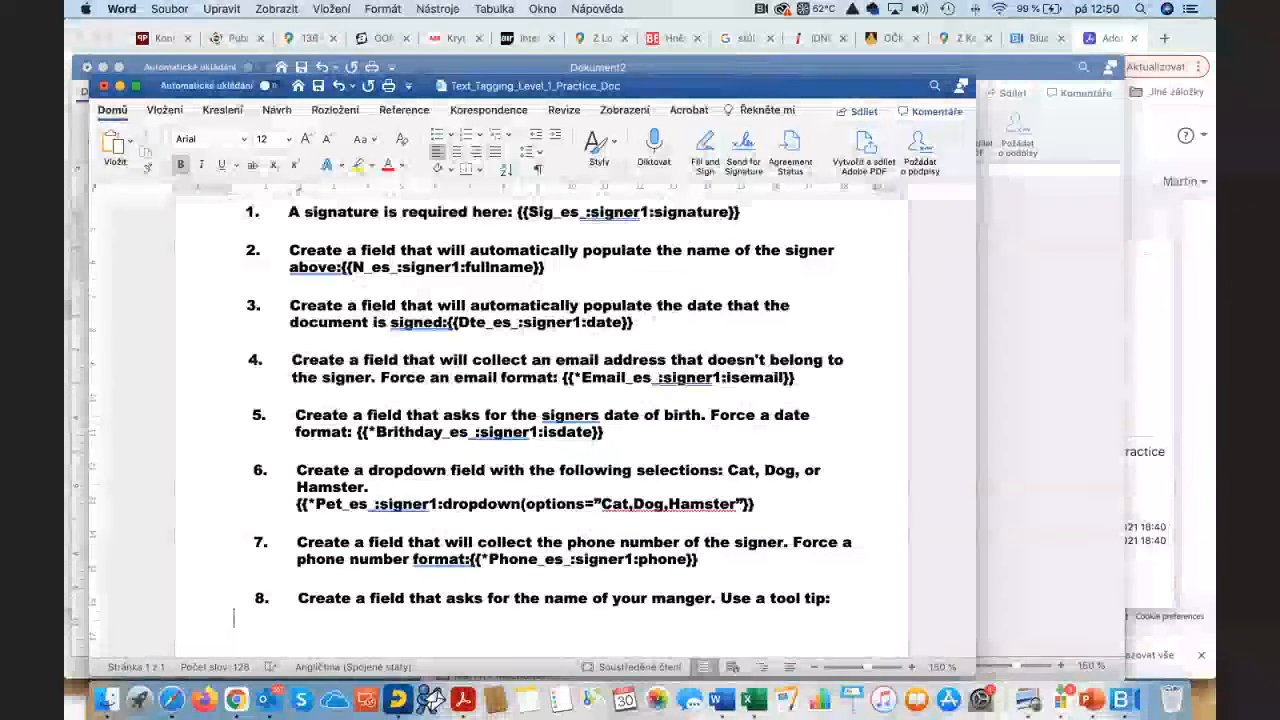
key(BackSpace)
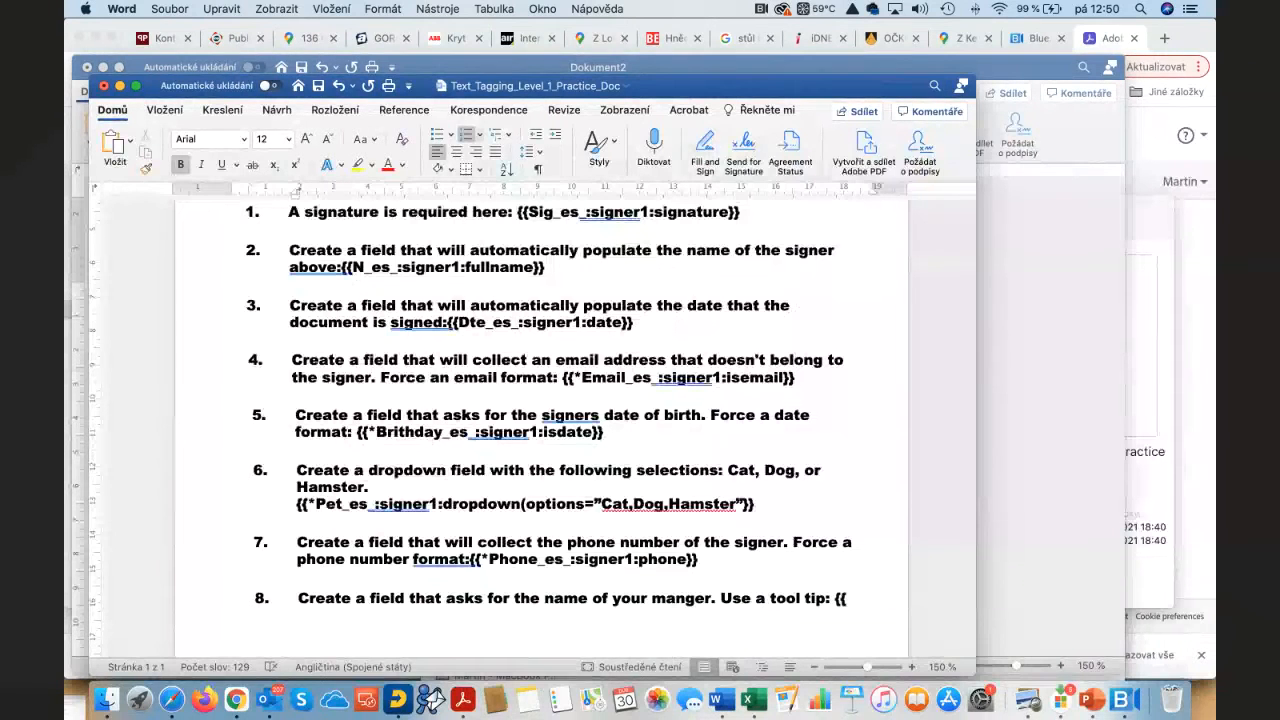
text(Manage)
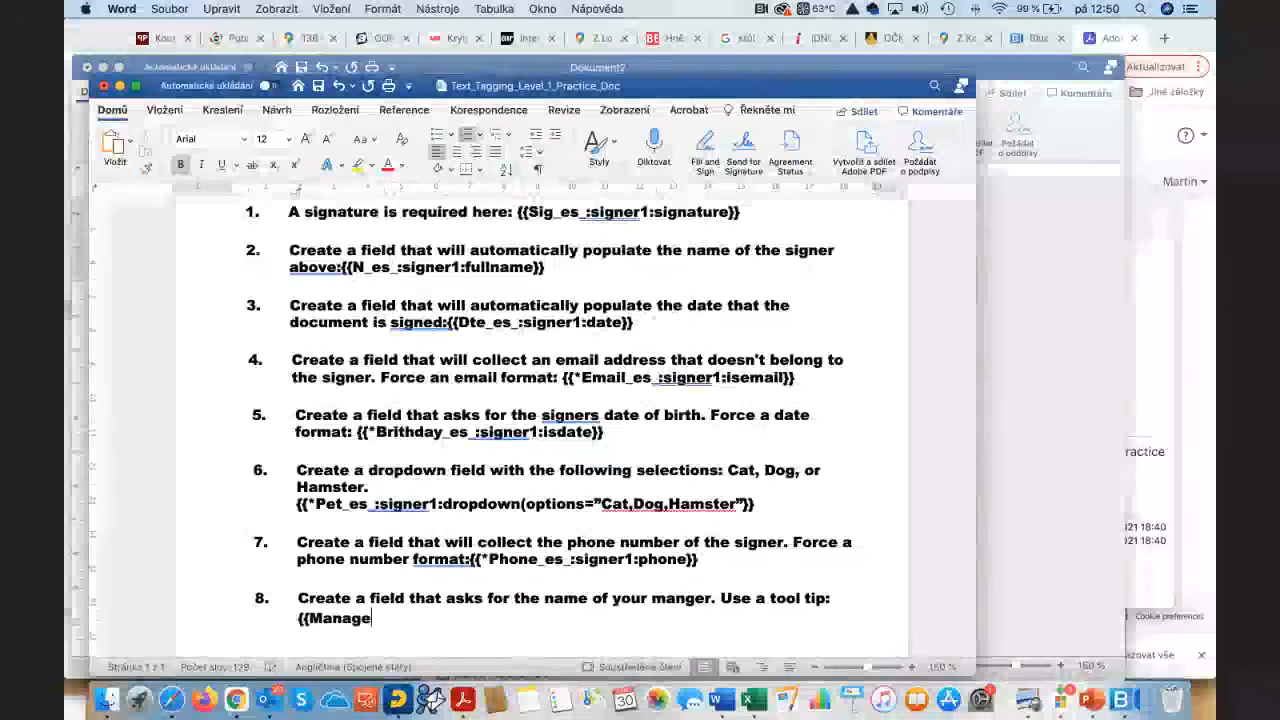
text(r_es_:sig)
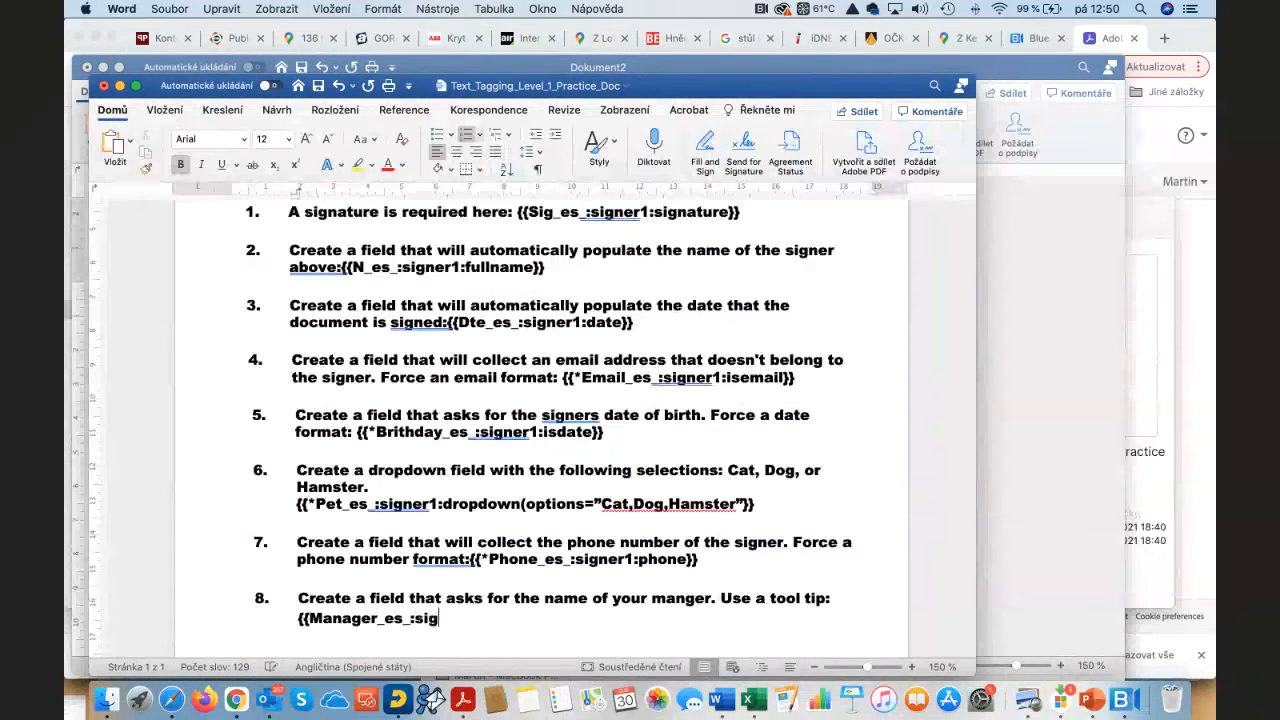
text(ner1)
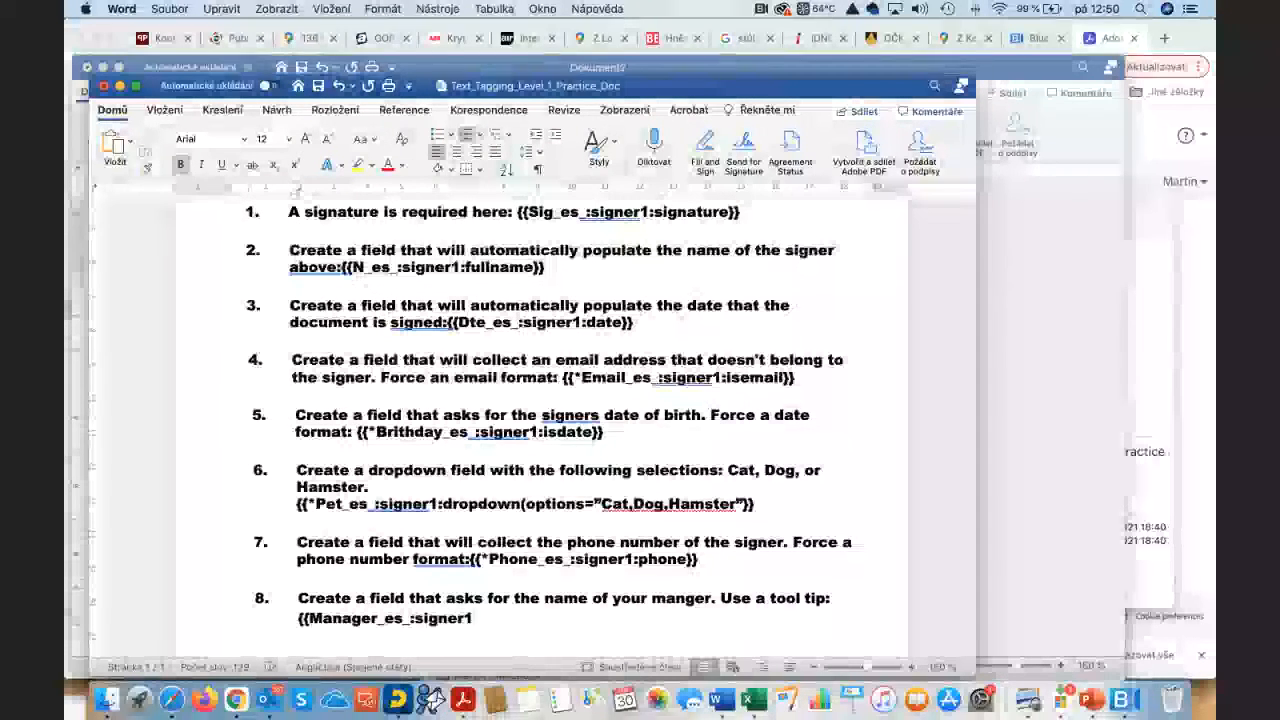
text(:tooltip)
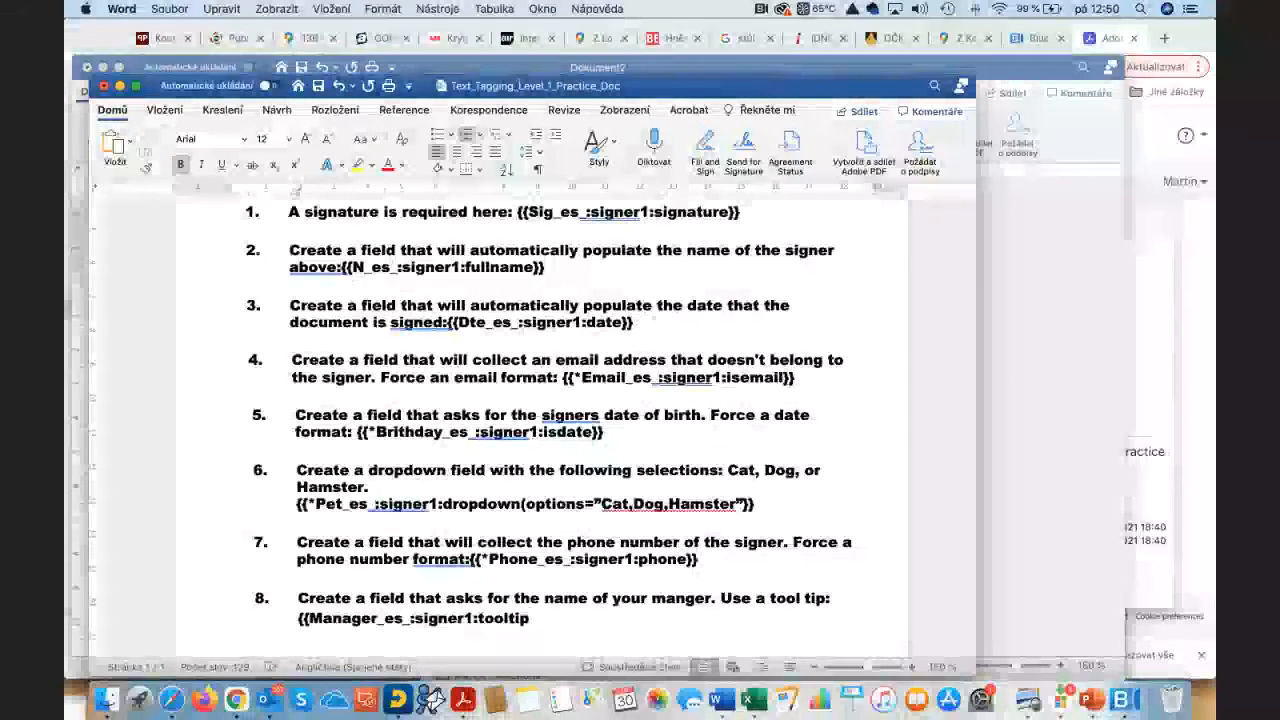
text((")
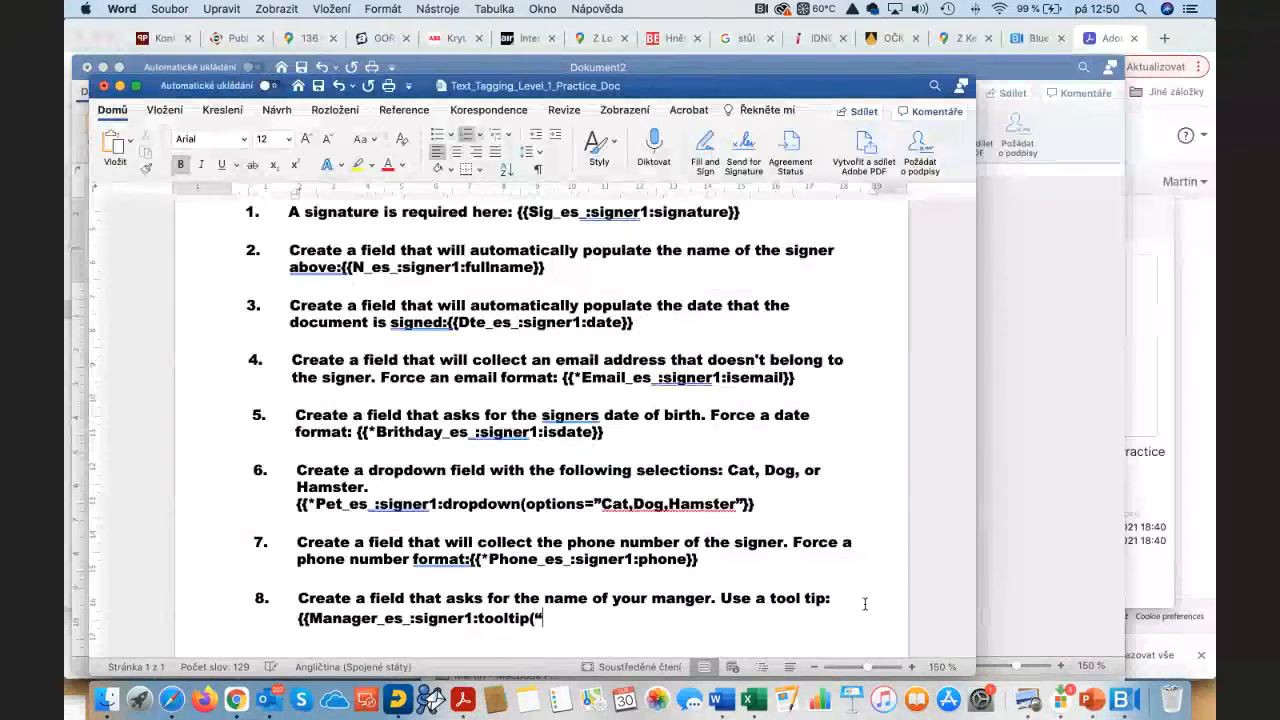
text(Please pro)
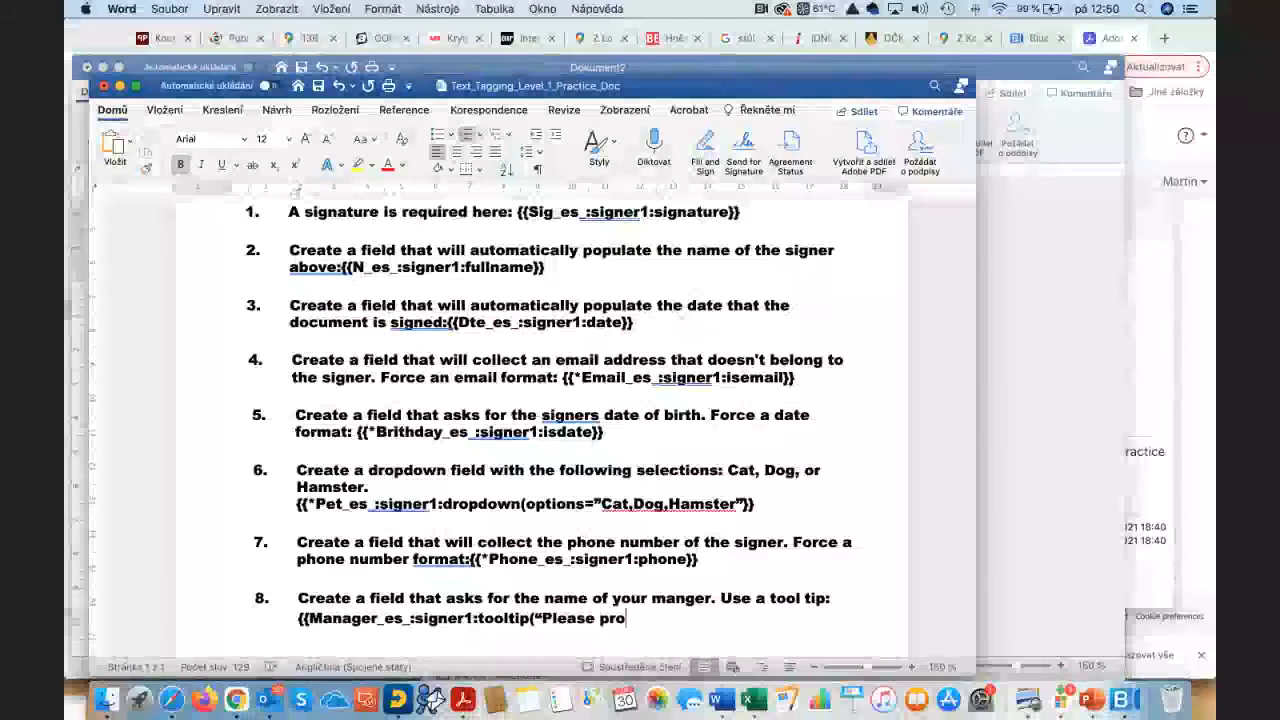
text(vide)
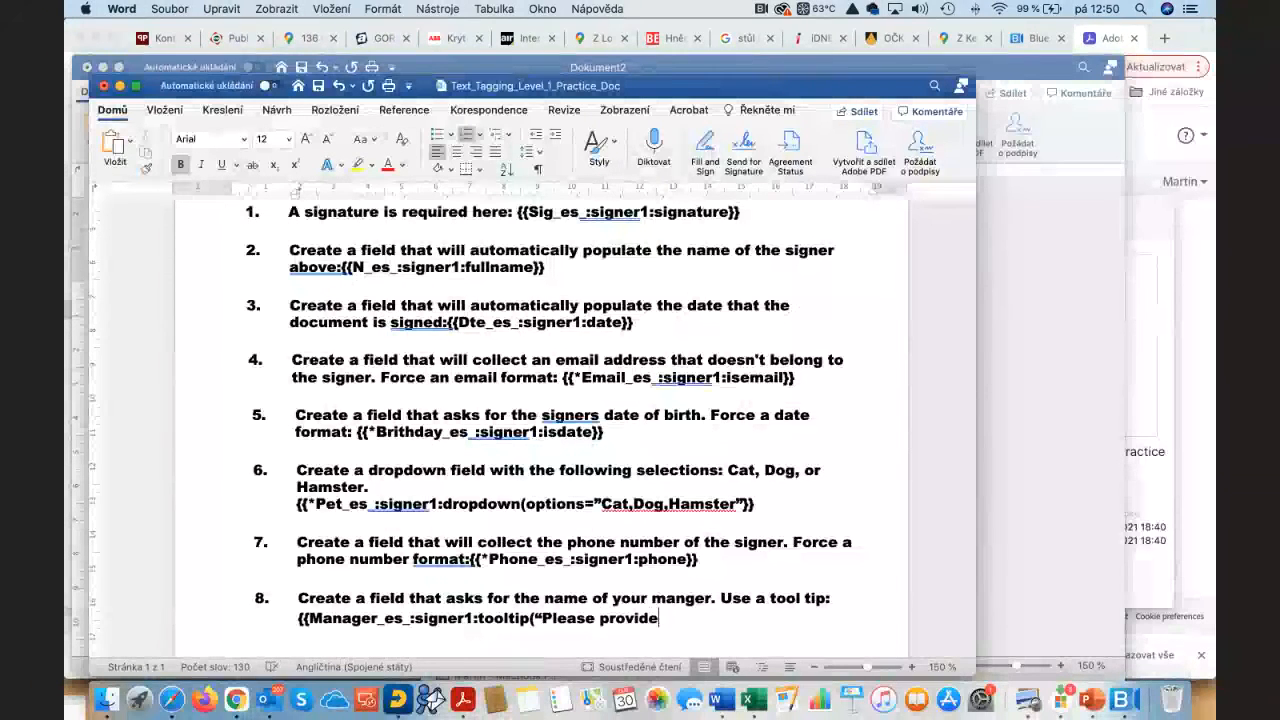
text( your manager)
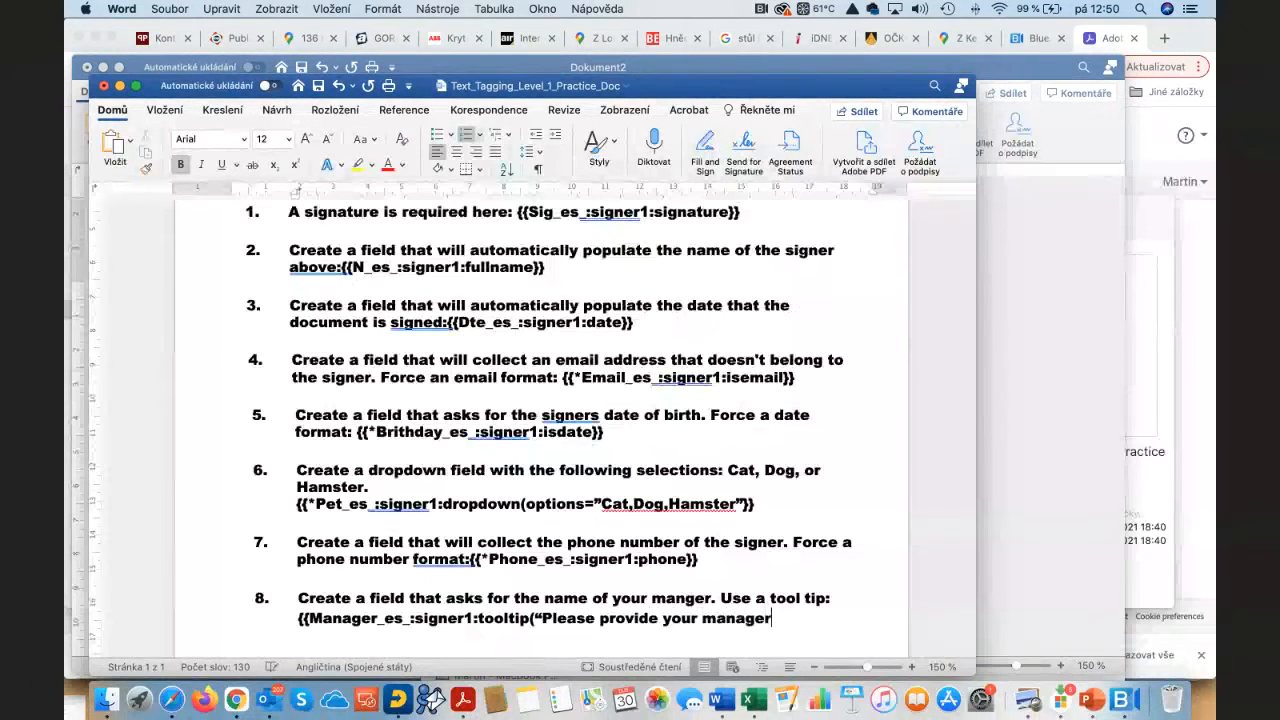
text(s)
key(BackSpace)
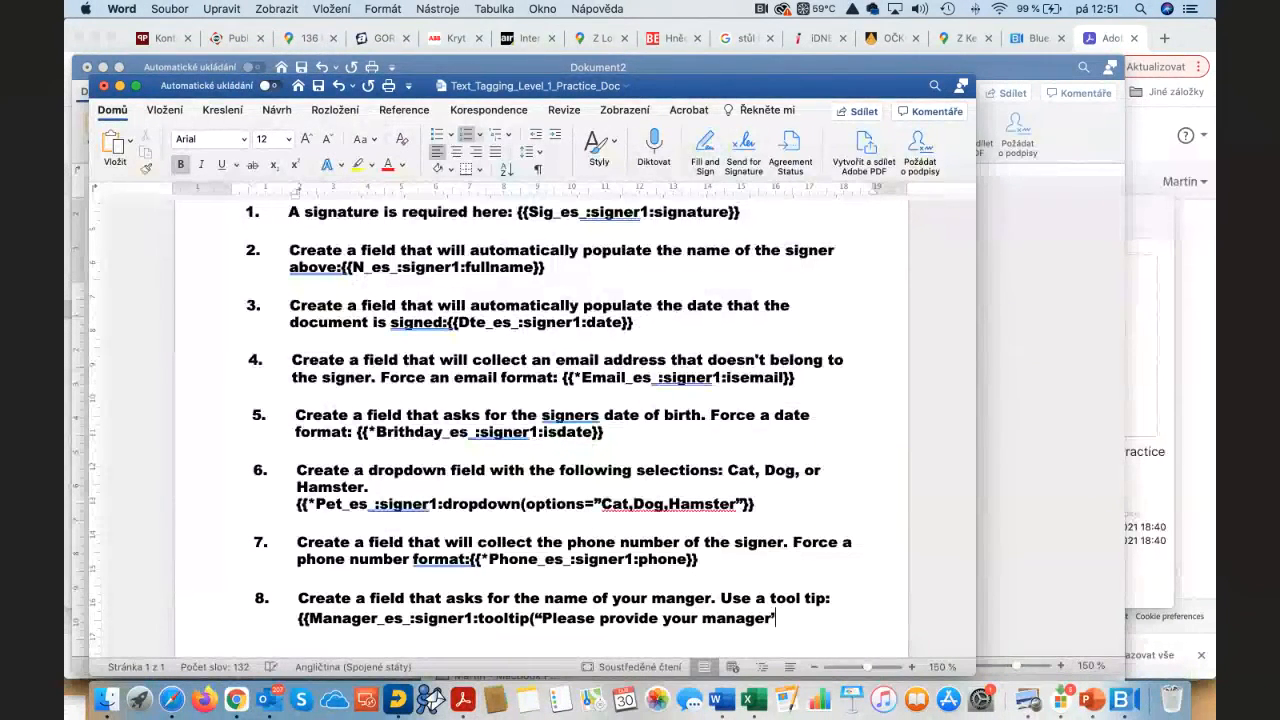
text(s)
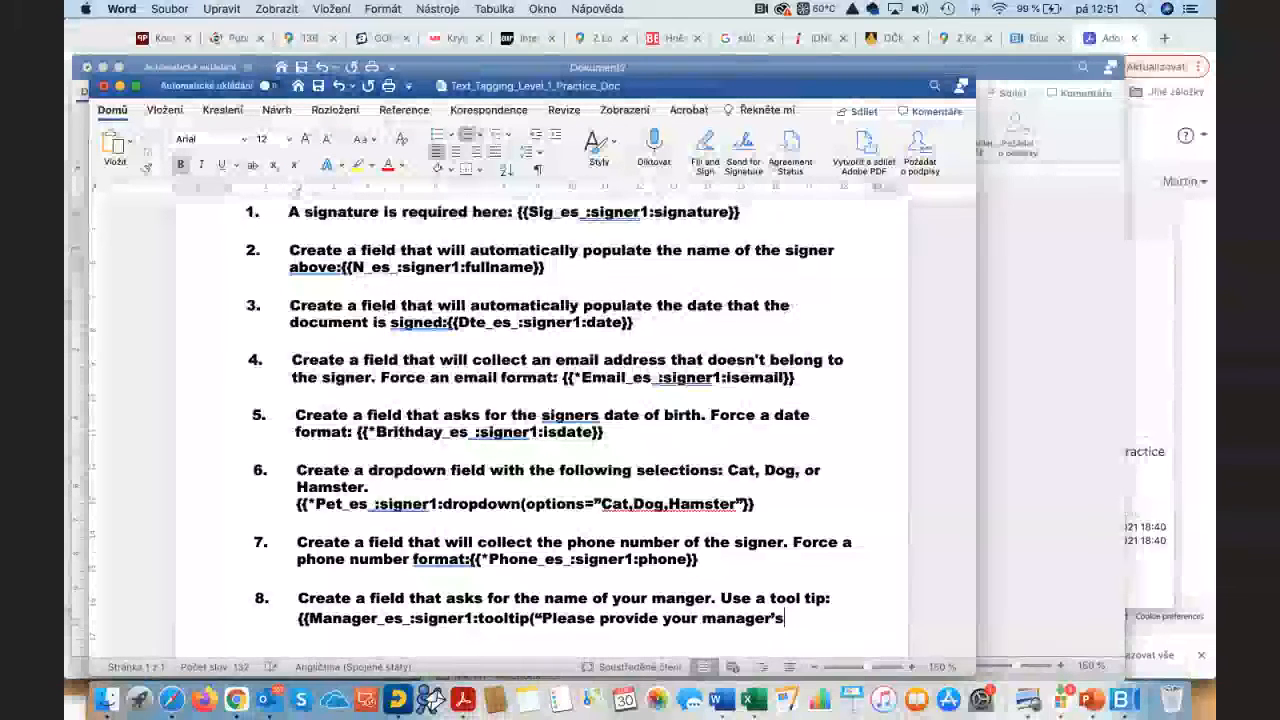
text( name”)
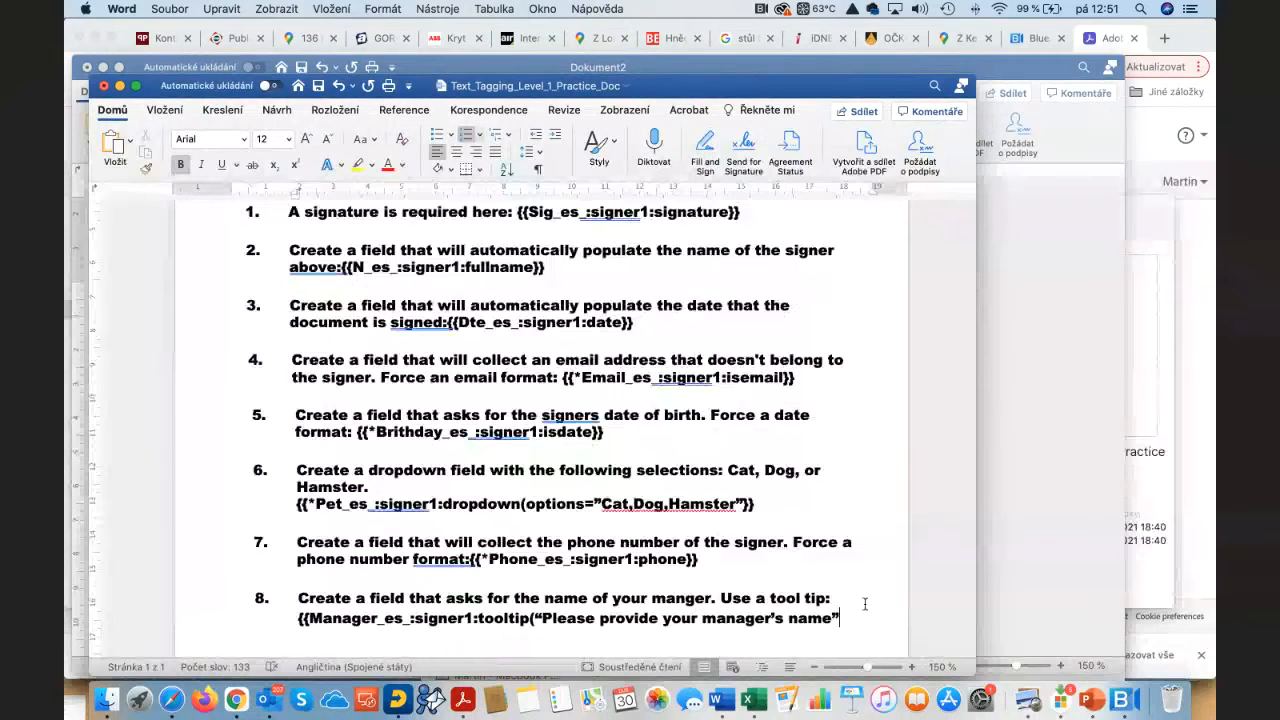
text(}})
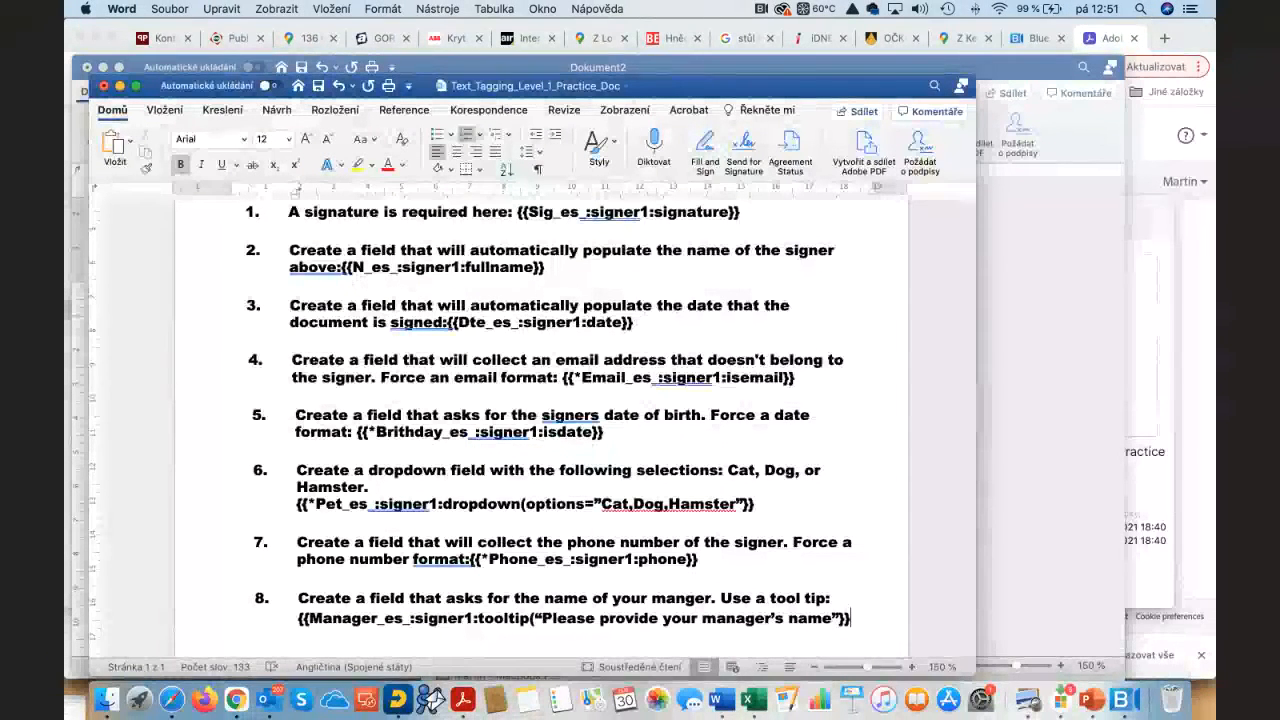
scroll(540, 420, down, 5)
Step: Save the document in Vzorové soubory session 6 with the user's name appended to the file name
scroll(540, 420, up, 10)
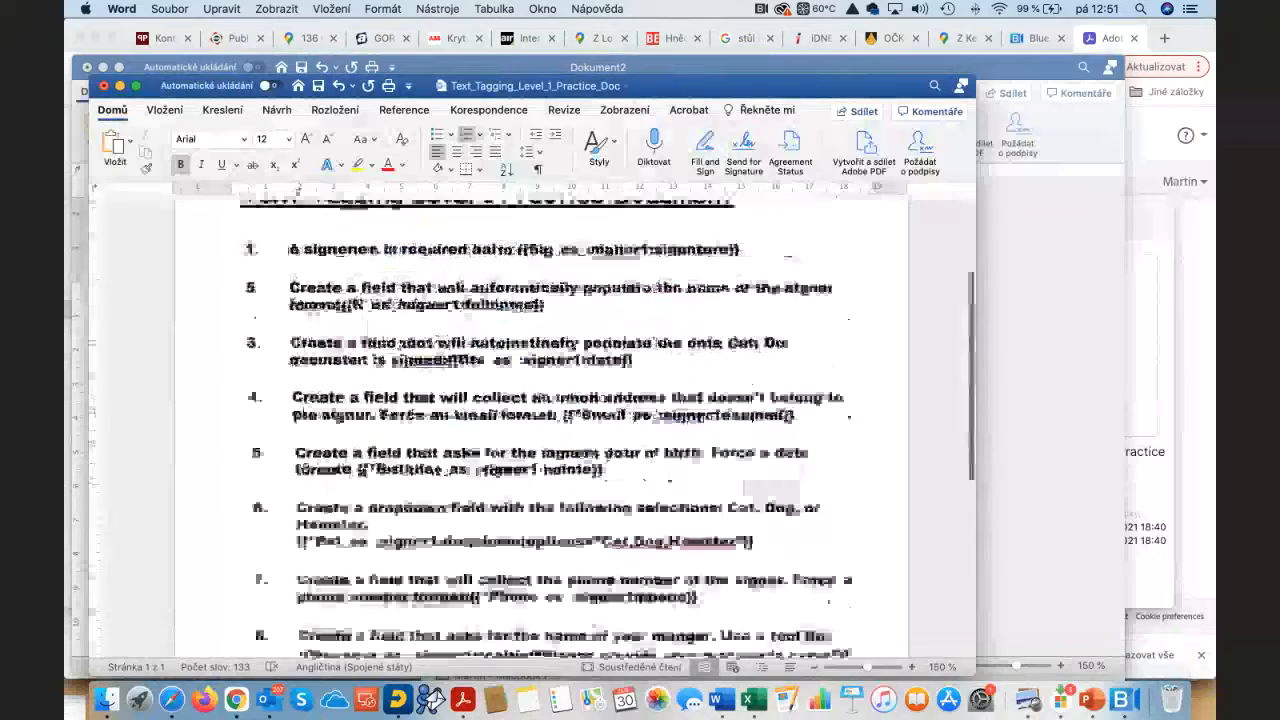
click(169, 9)
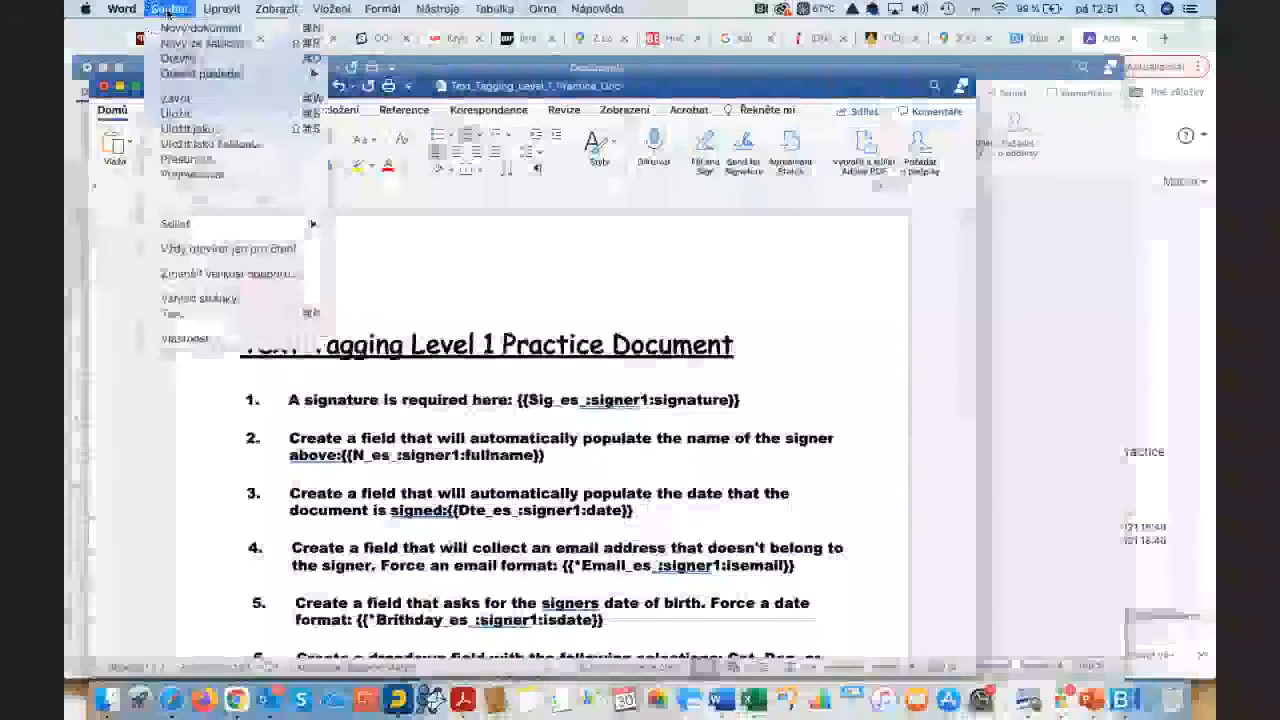
click(206, 129)
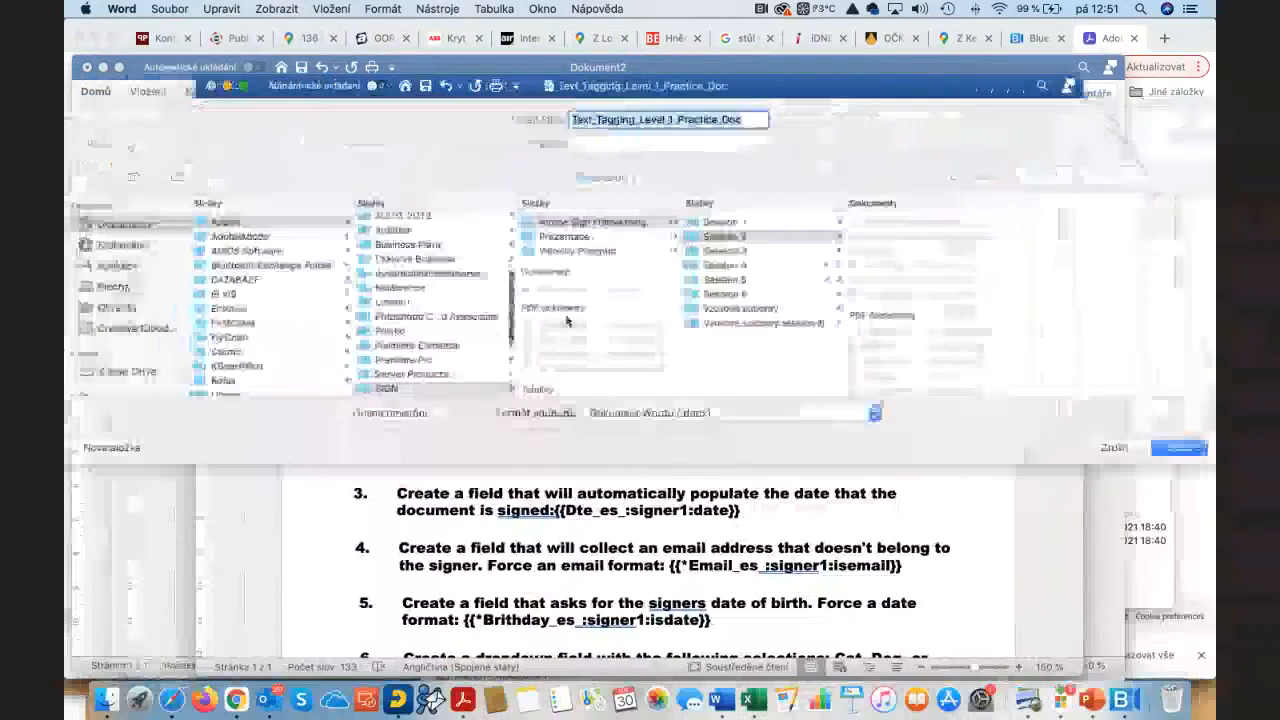
click(752, 326)
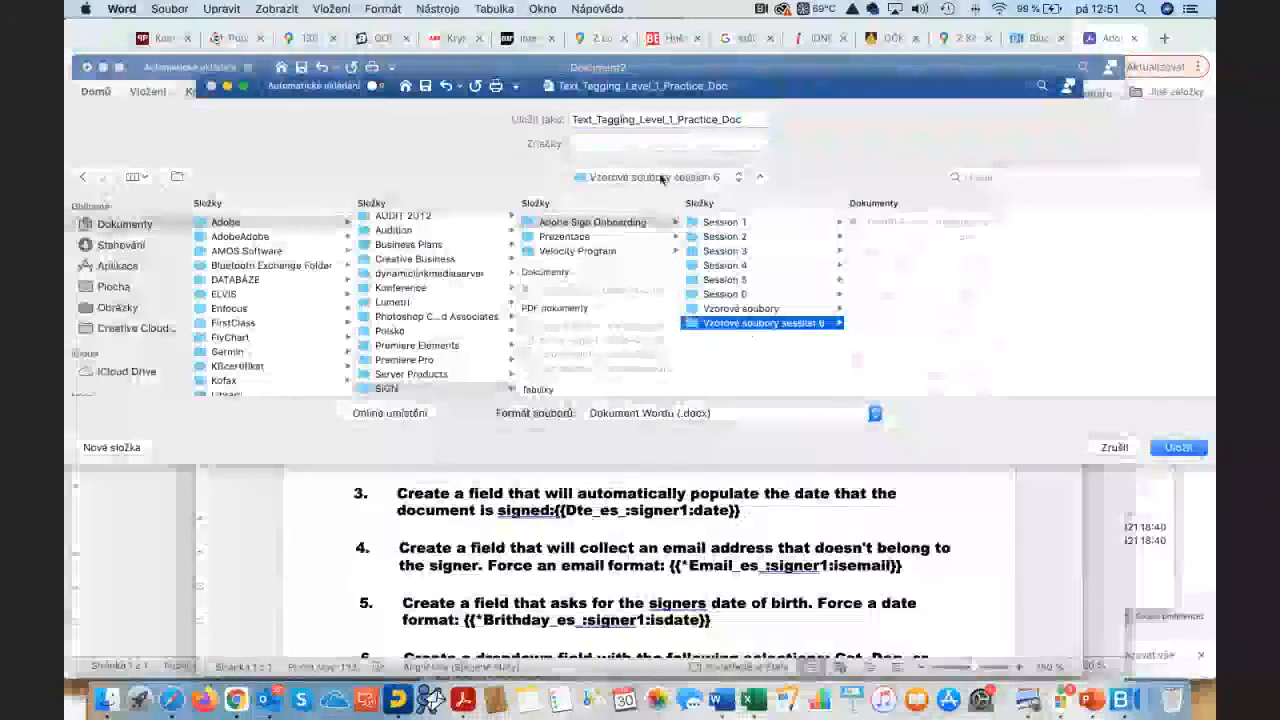
click(744, 120)
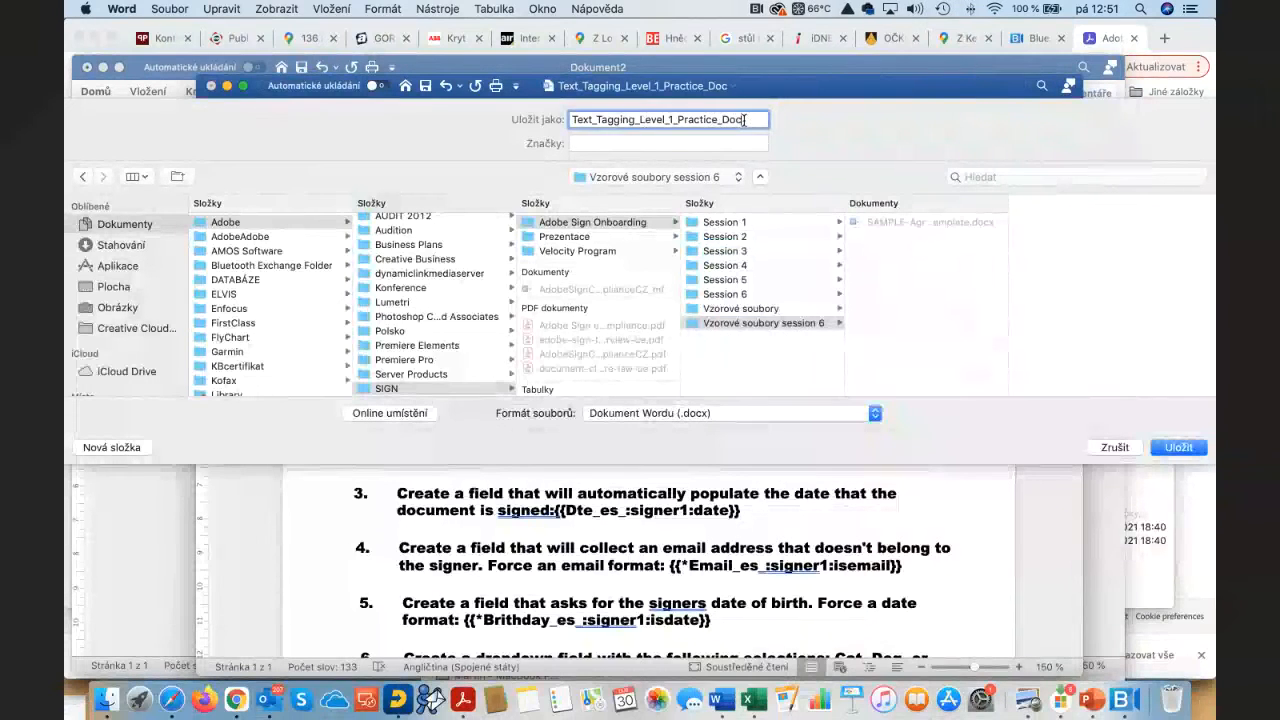
text(_)
text(Martin)
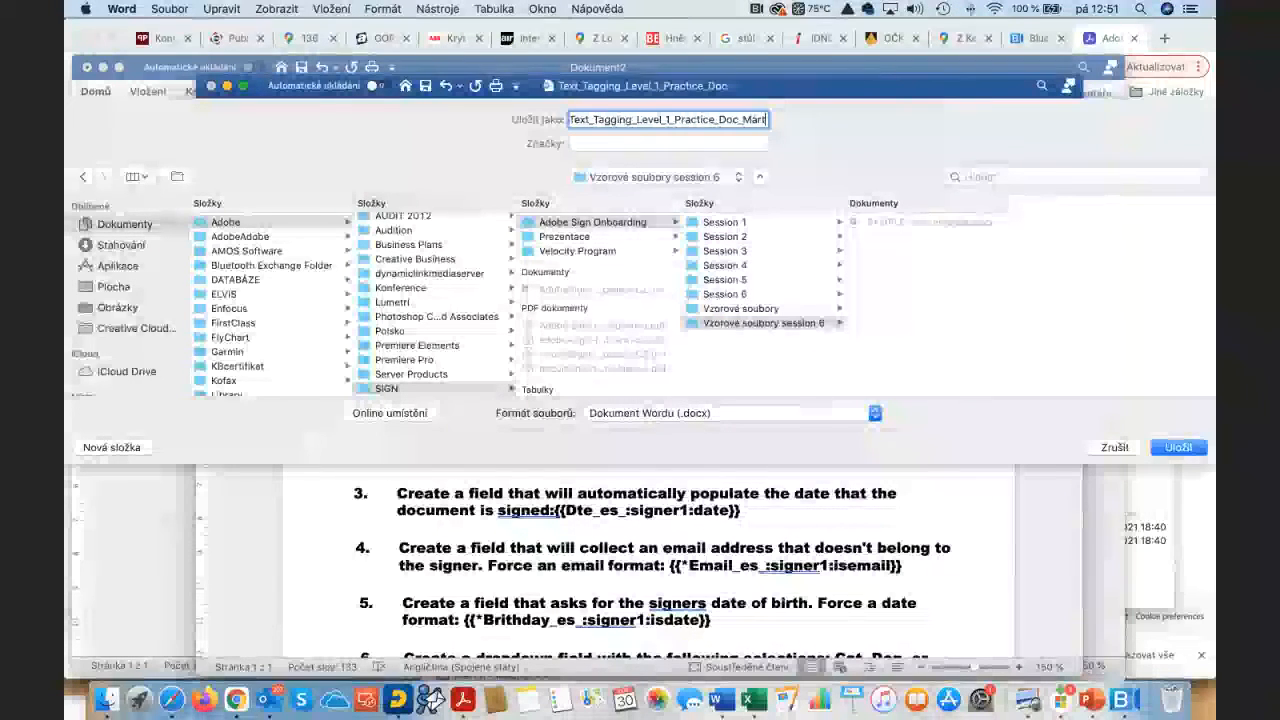
click(1180, 447)
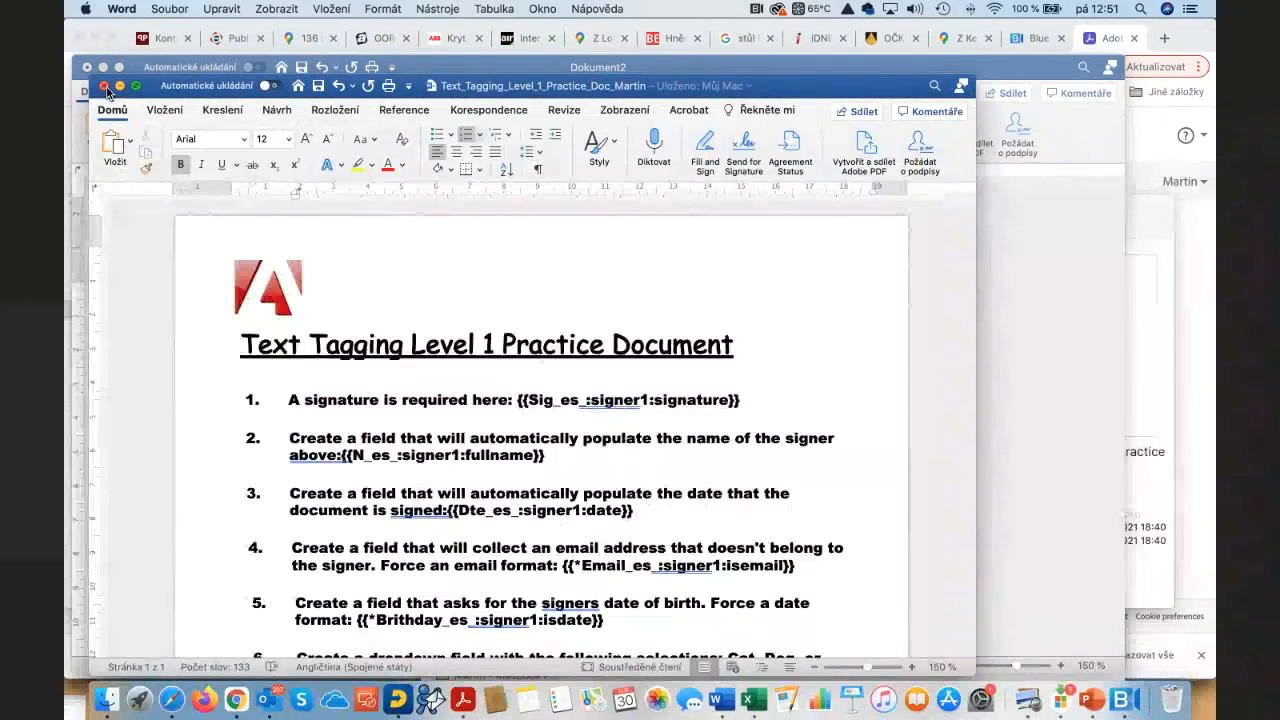
Step: Switch to Adobe Sign and start a new agreement addressed to the suggested recipient email
key(super+Tab)
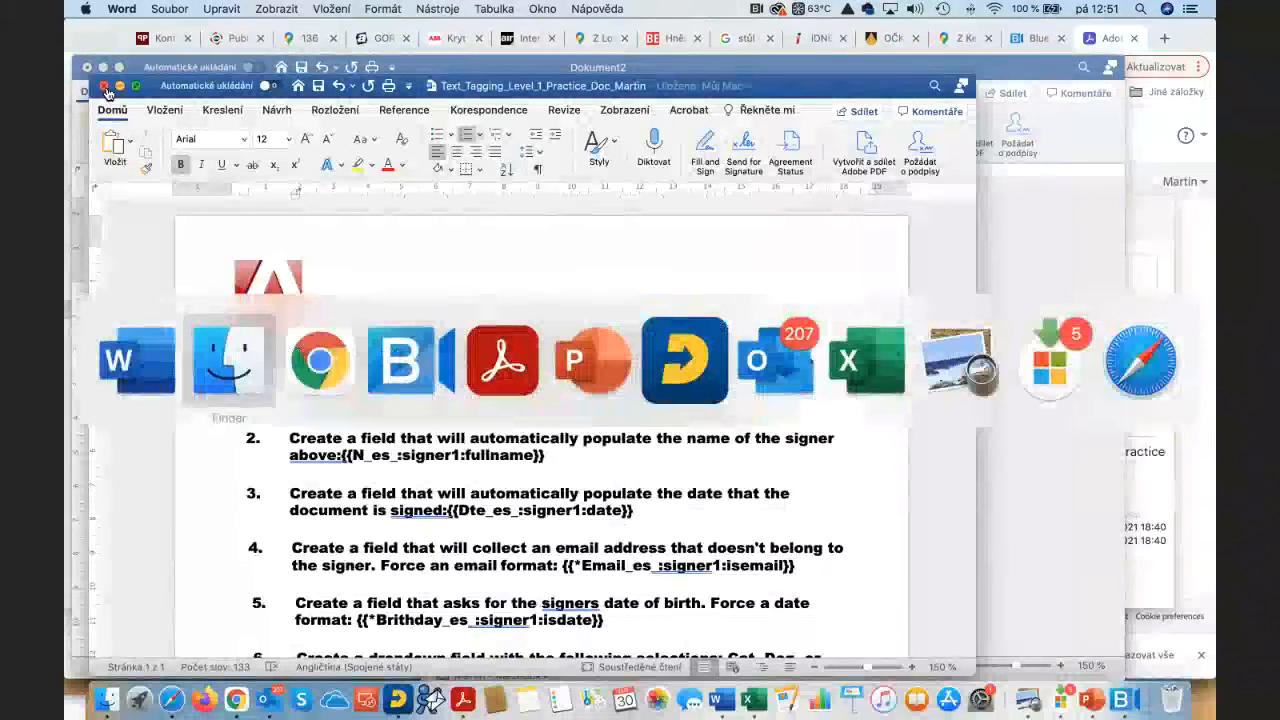
key(super+Tab)
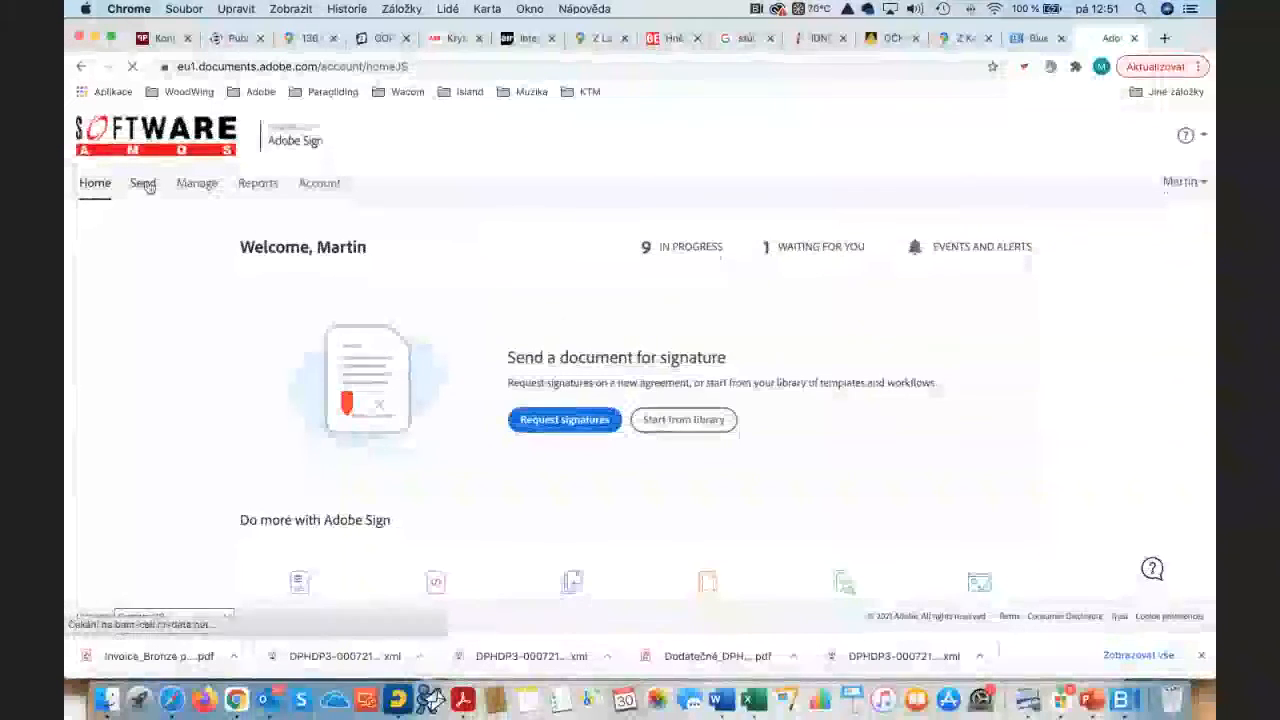
click(144, 183)
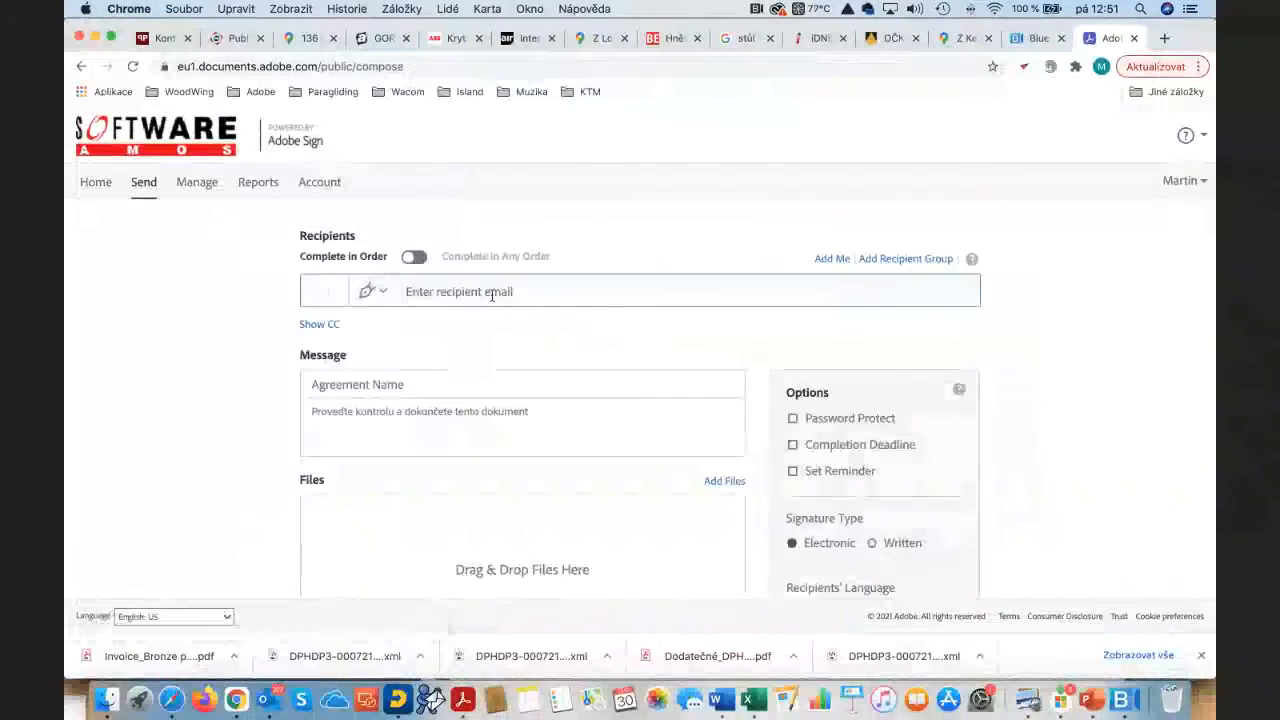
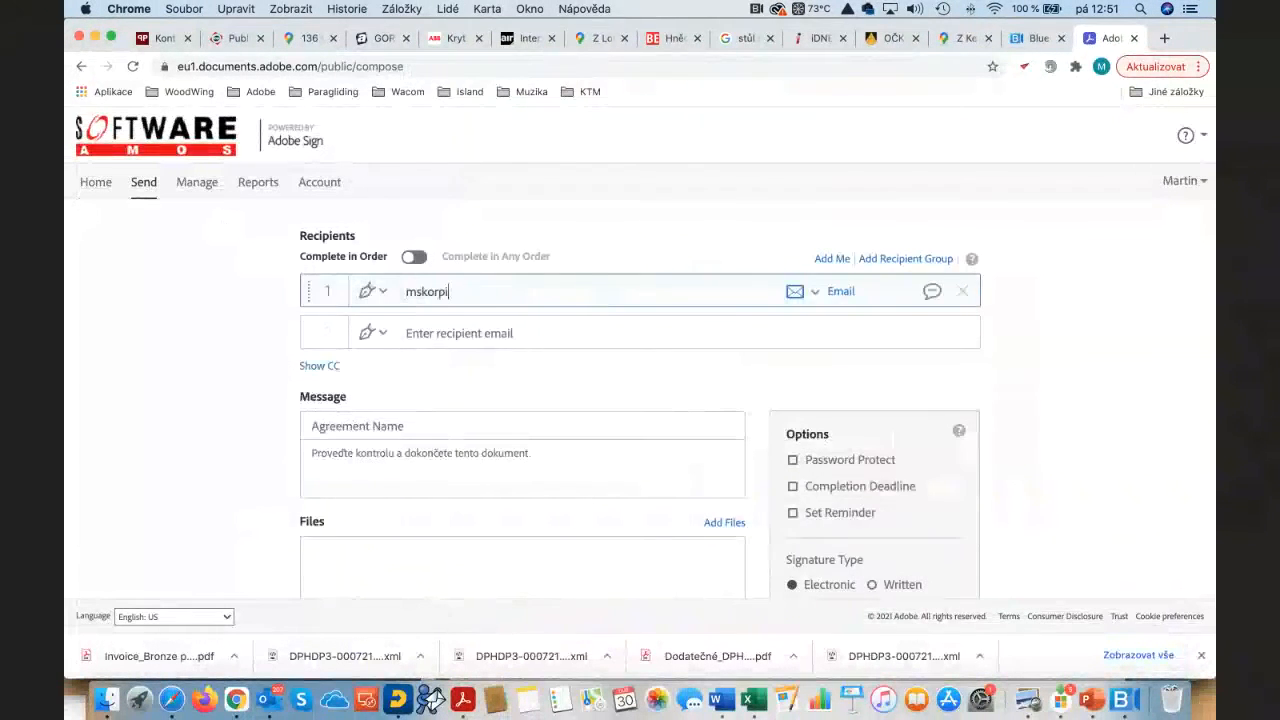
key(Tab)
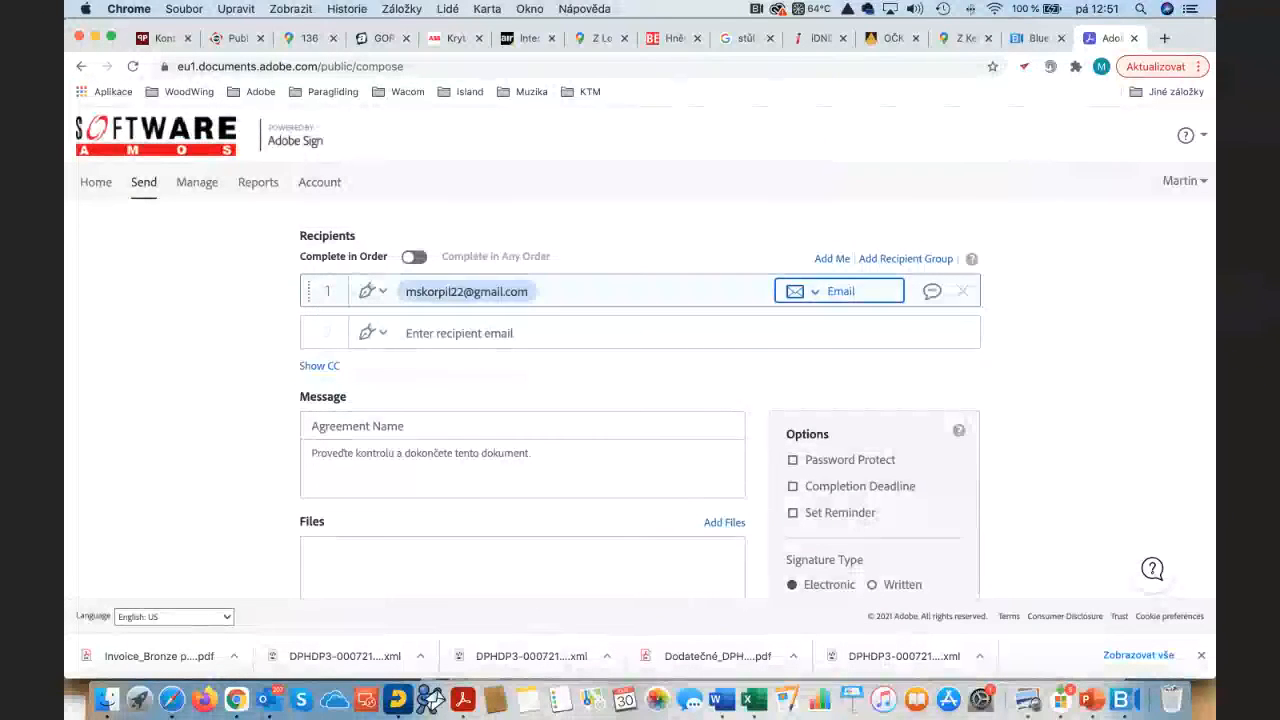
click(402, 428)
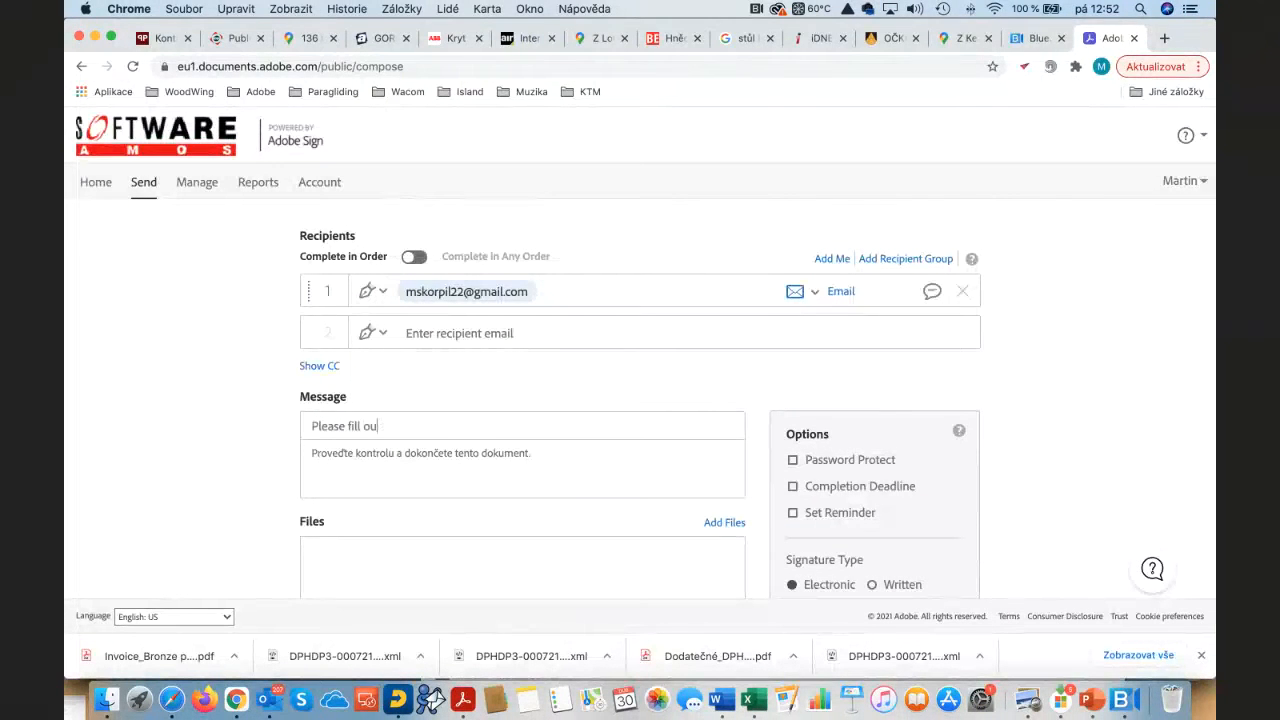
Step: Verify the recipient email and leave Completion Deadline and Set Reminder turned off
scroll(517, 376, up, 5)
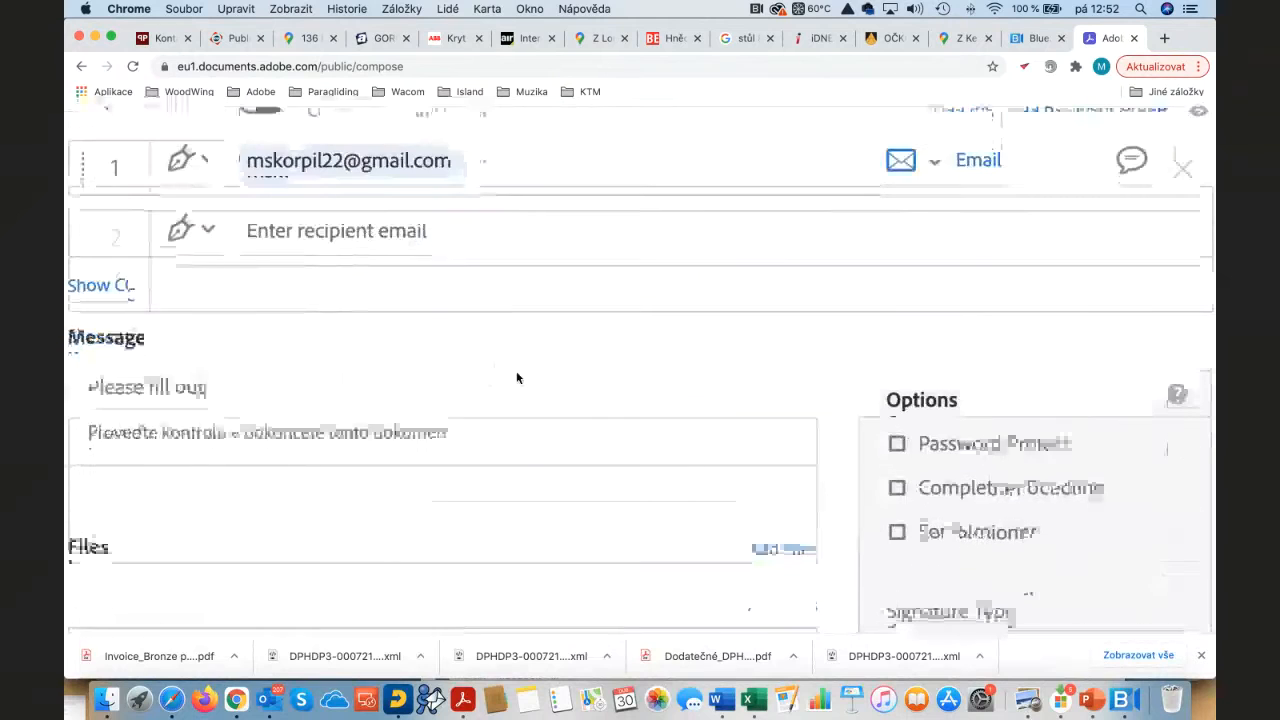
scroll(518, 378, up, 2)
scroll(517, 378, up, 2)
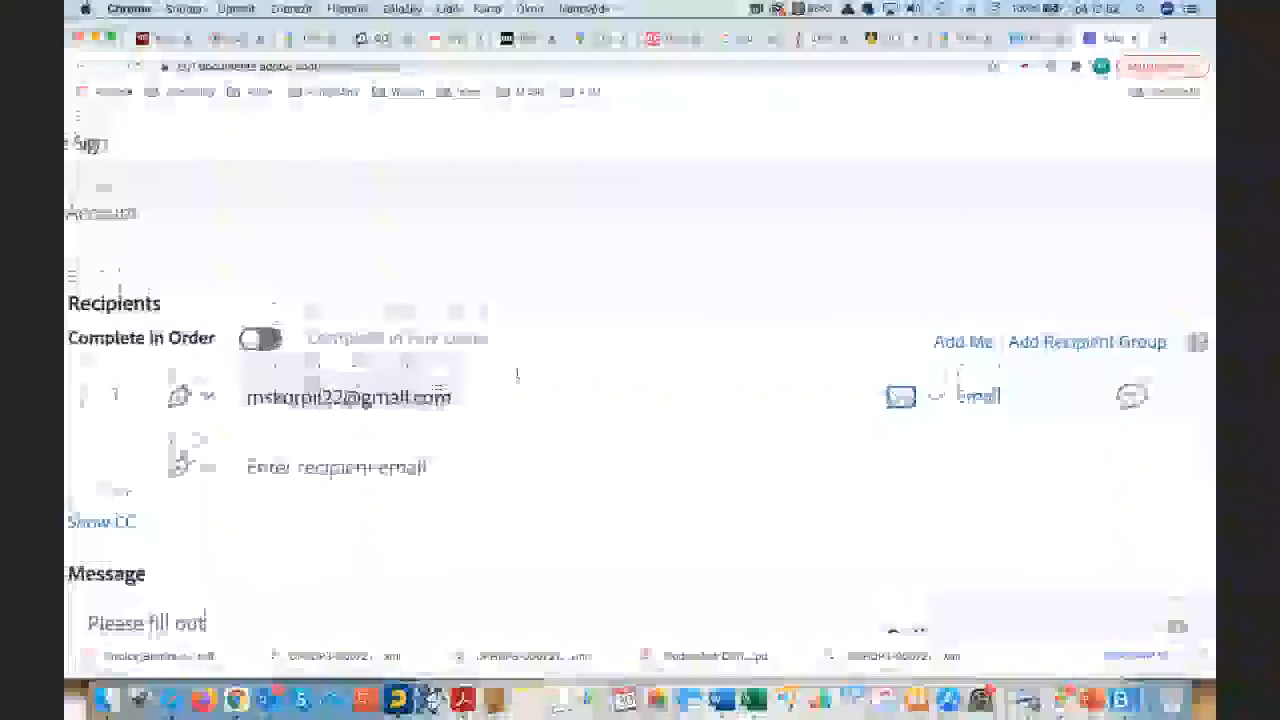
click(718, 381)
scroll(684, 289, down, 5)
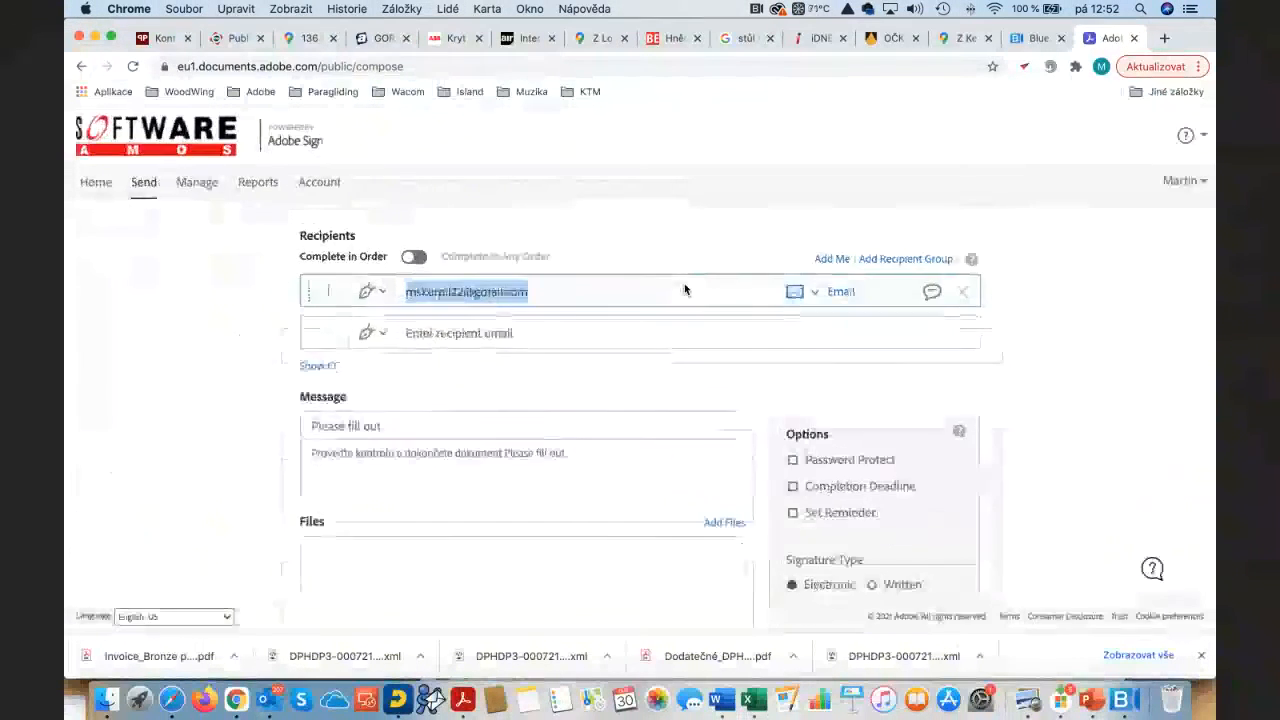
scroll(836, 402, down, 2)
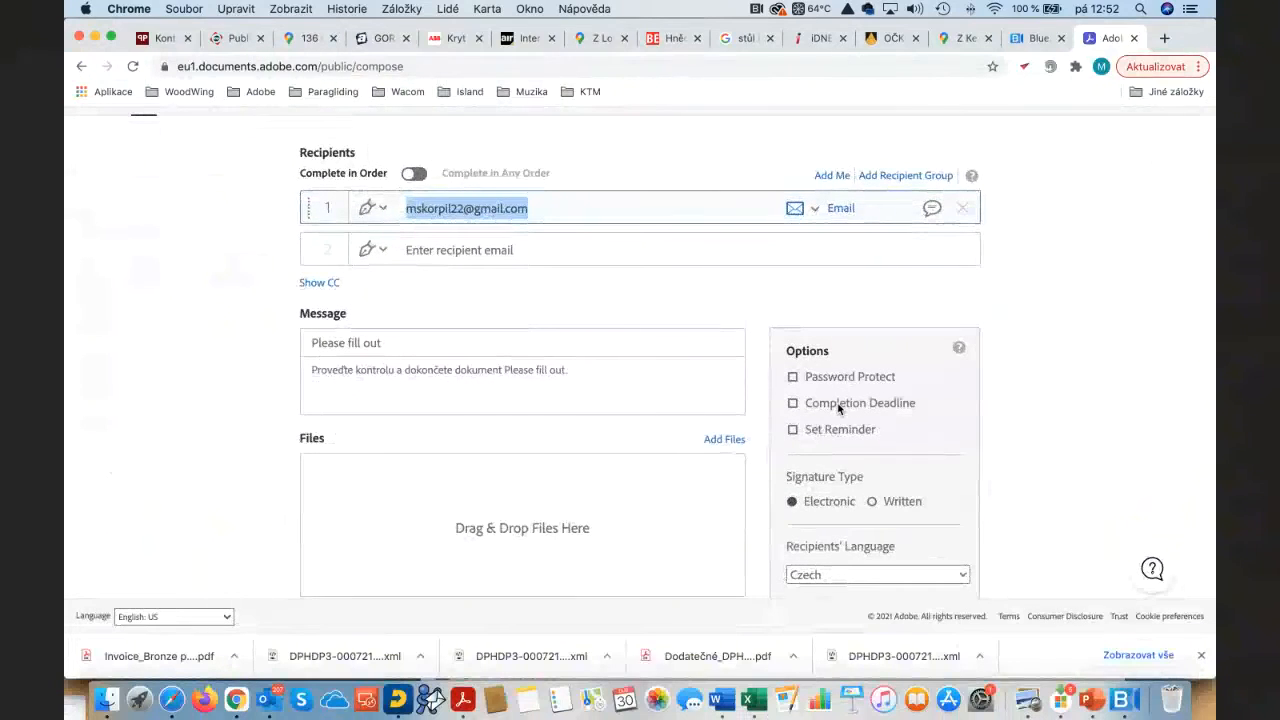
click(838, 404)
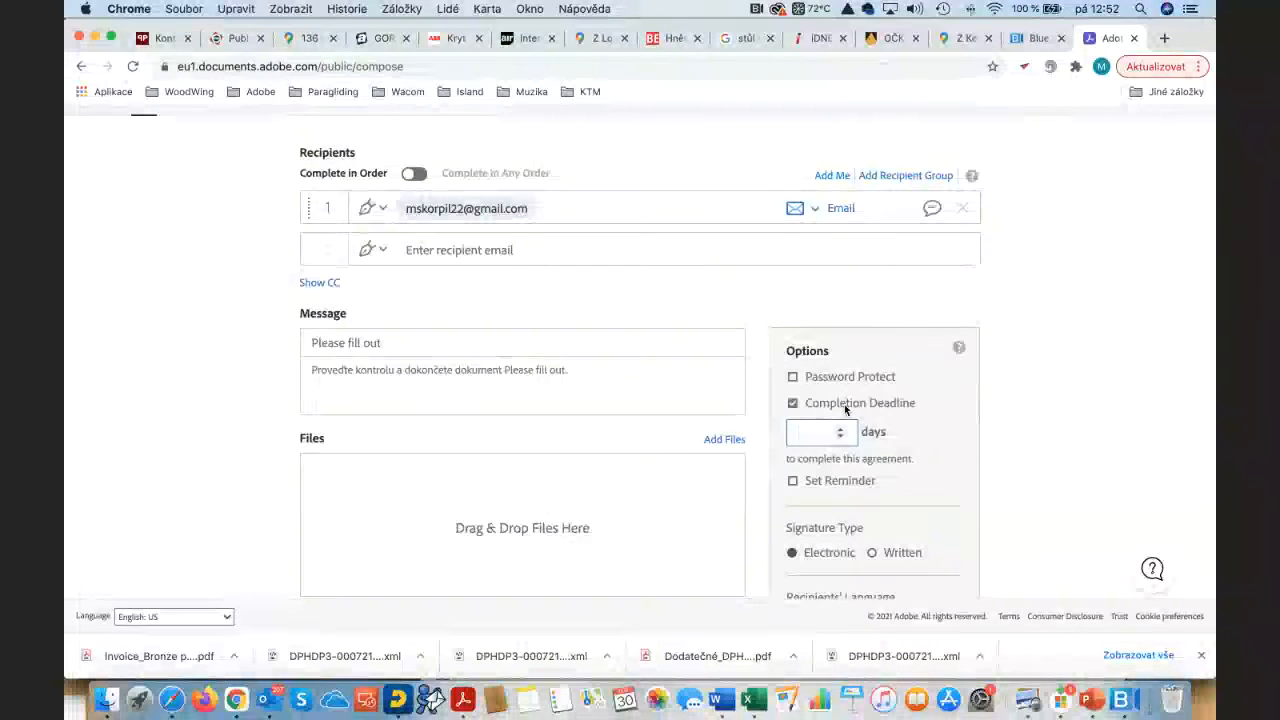
click(845, 404)
click(840, 431)
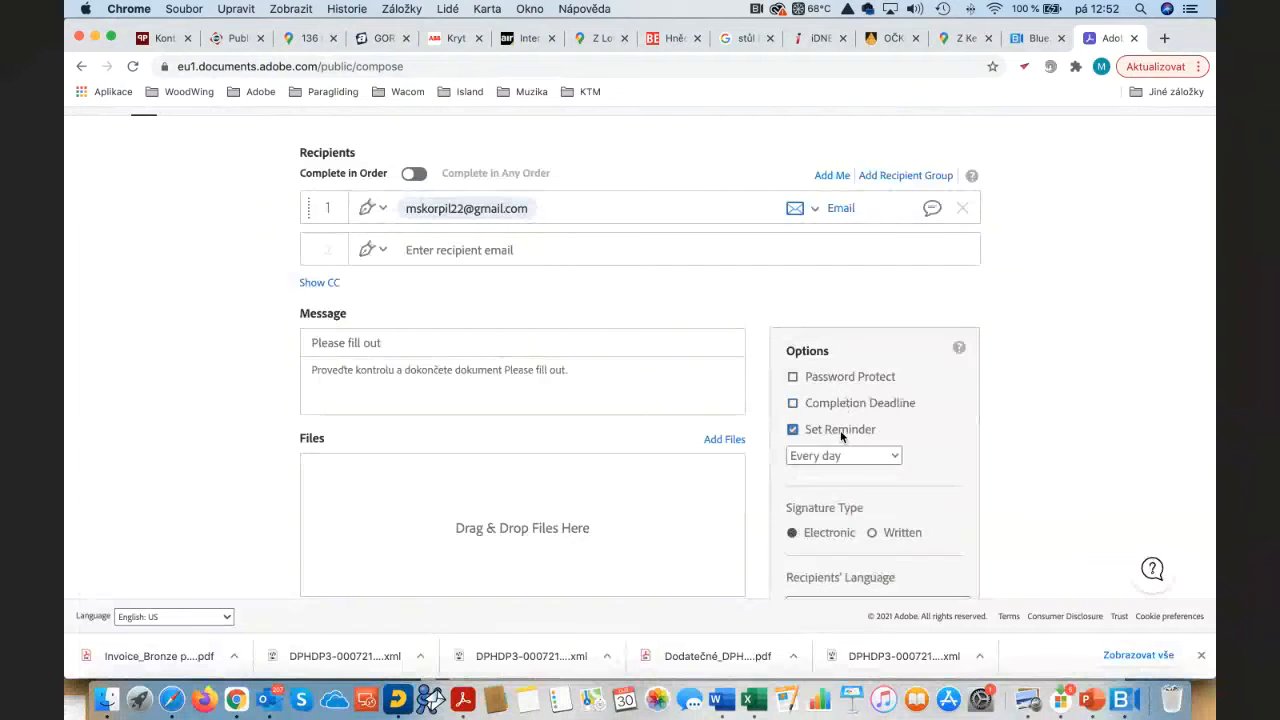
click(841, 431)
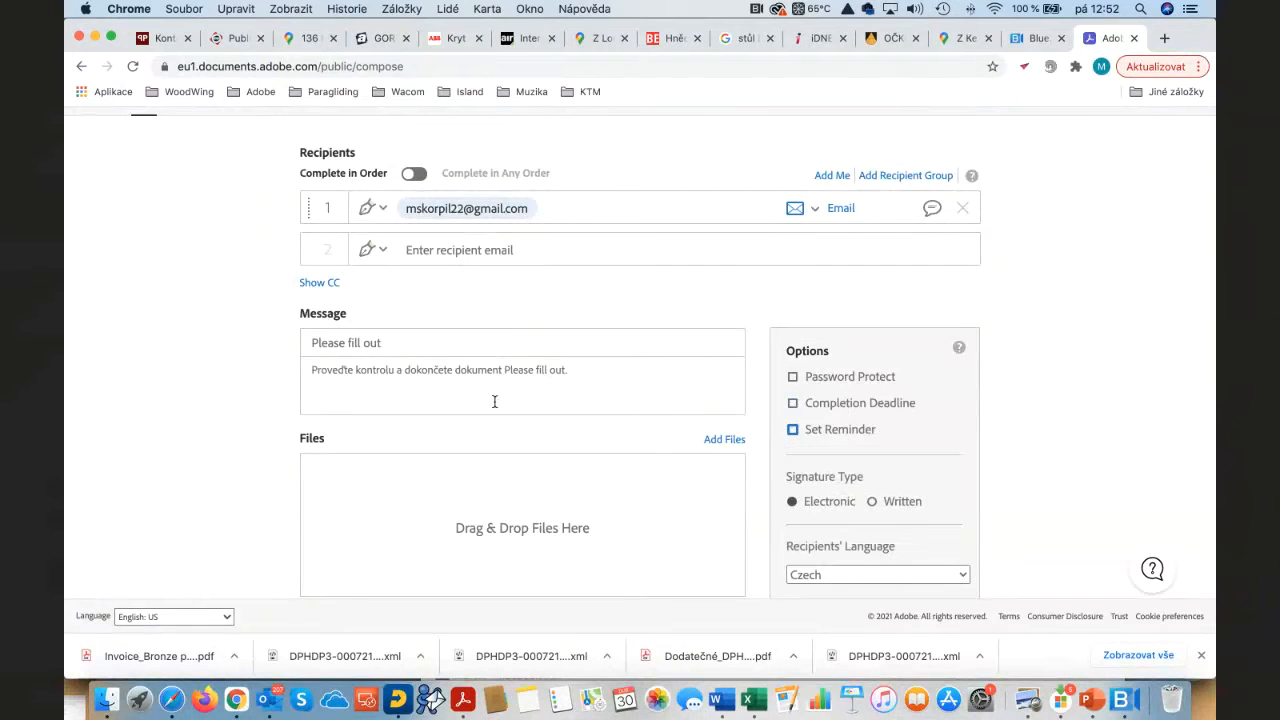
scroll(517, 458, down, 3)
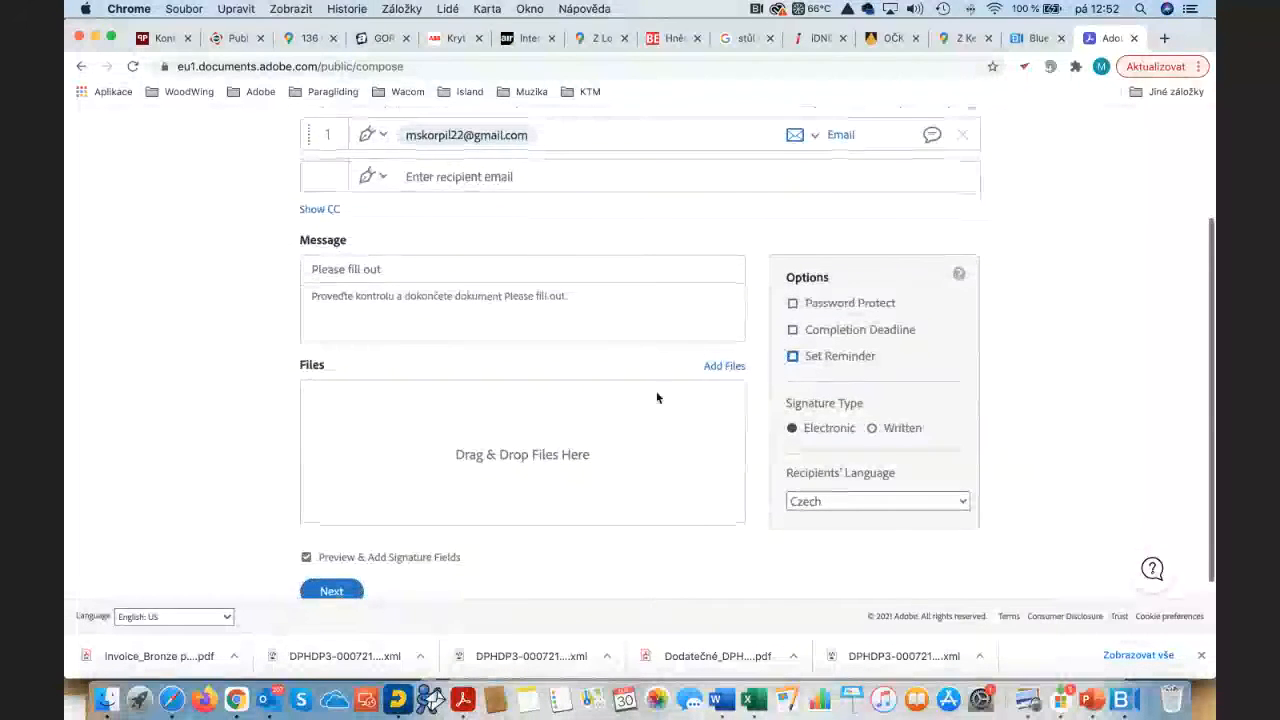
Step: Attach the Text_Tagging_Level_1_Practice_Doc .docx from the computer and continue to field placement
click(716, 369)
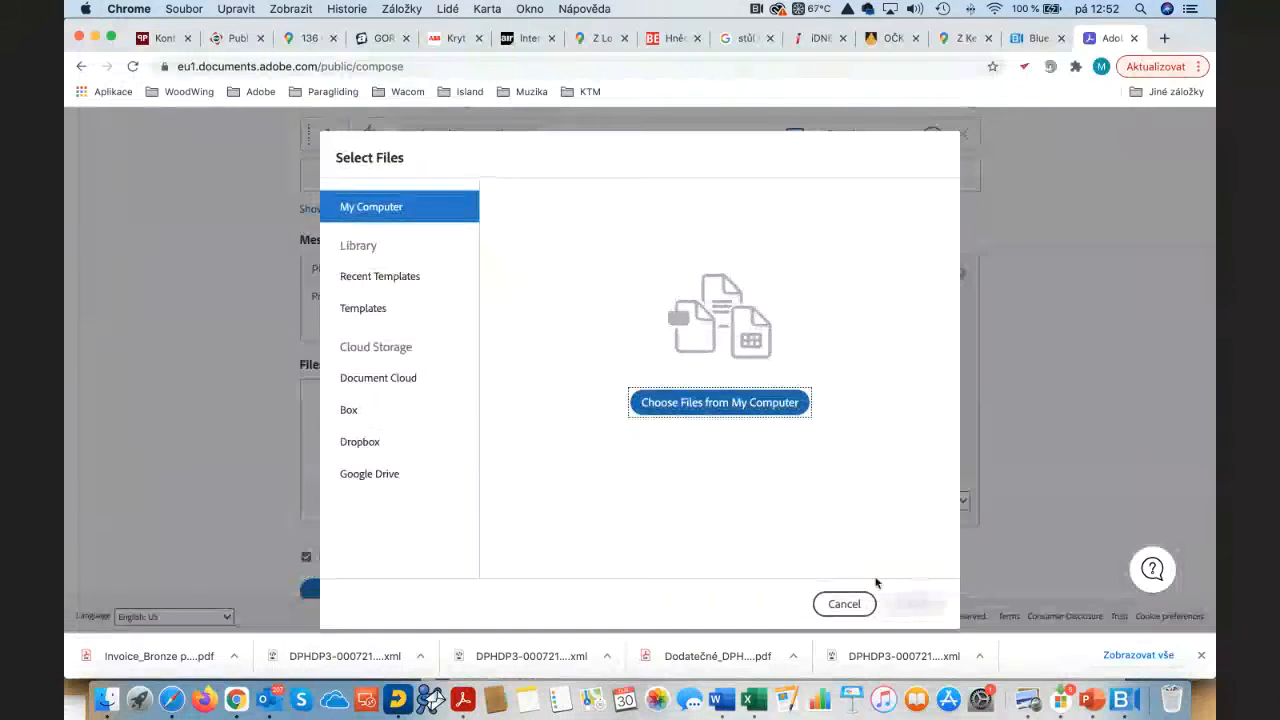
click(720, 403)
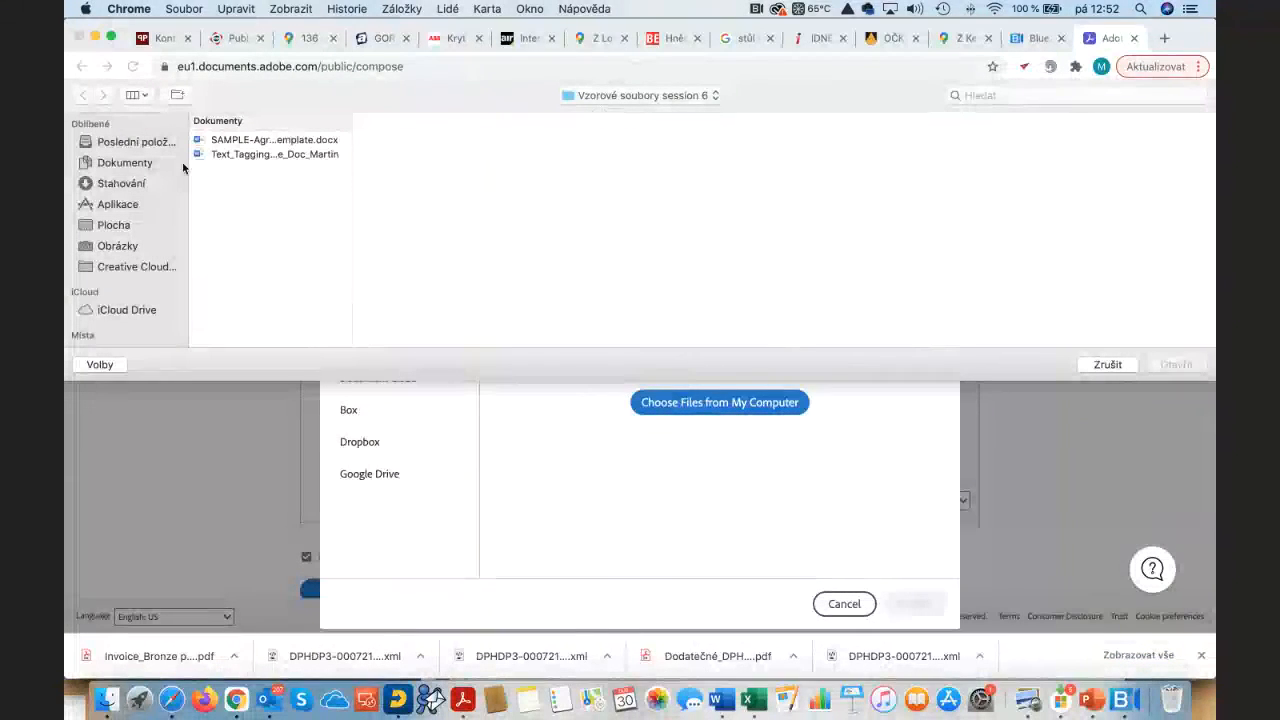
click(266, 155)
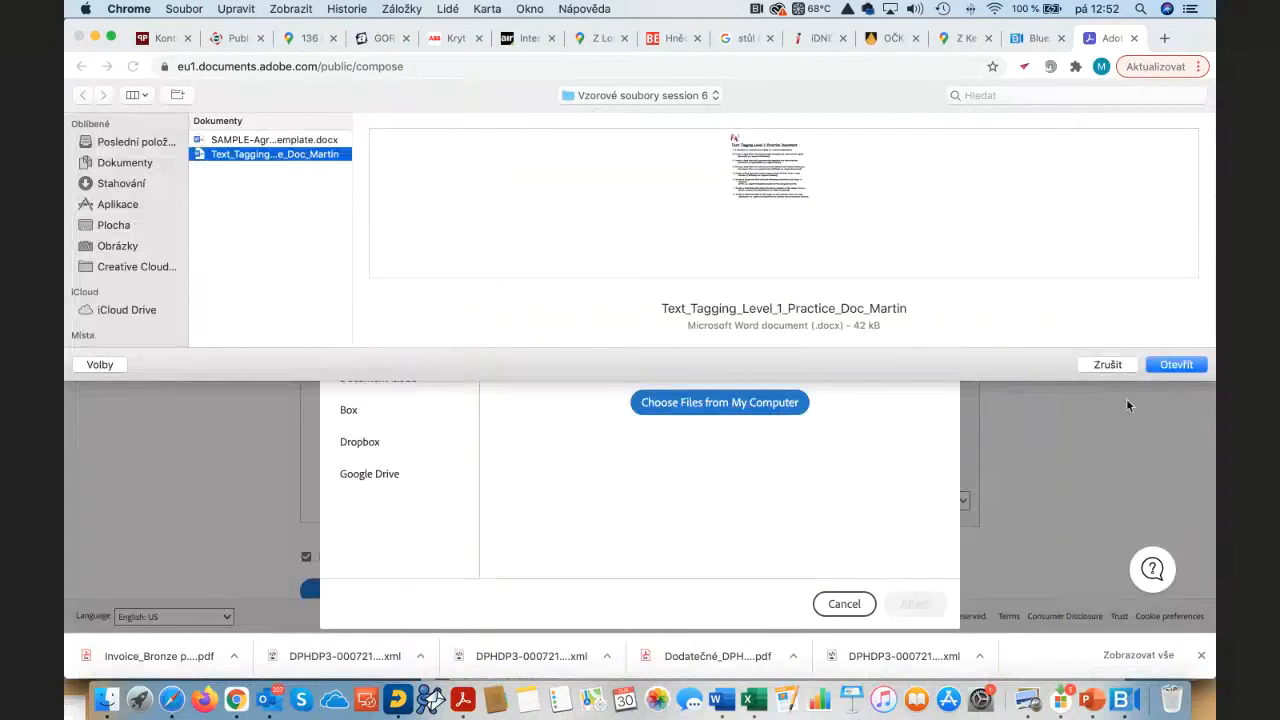
click(1163, 365)
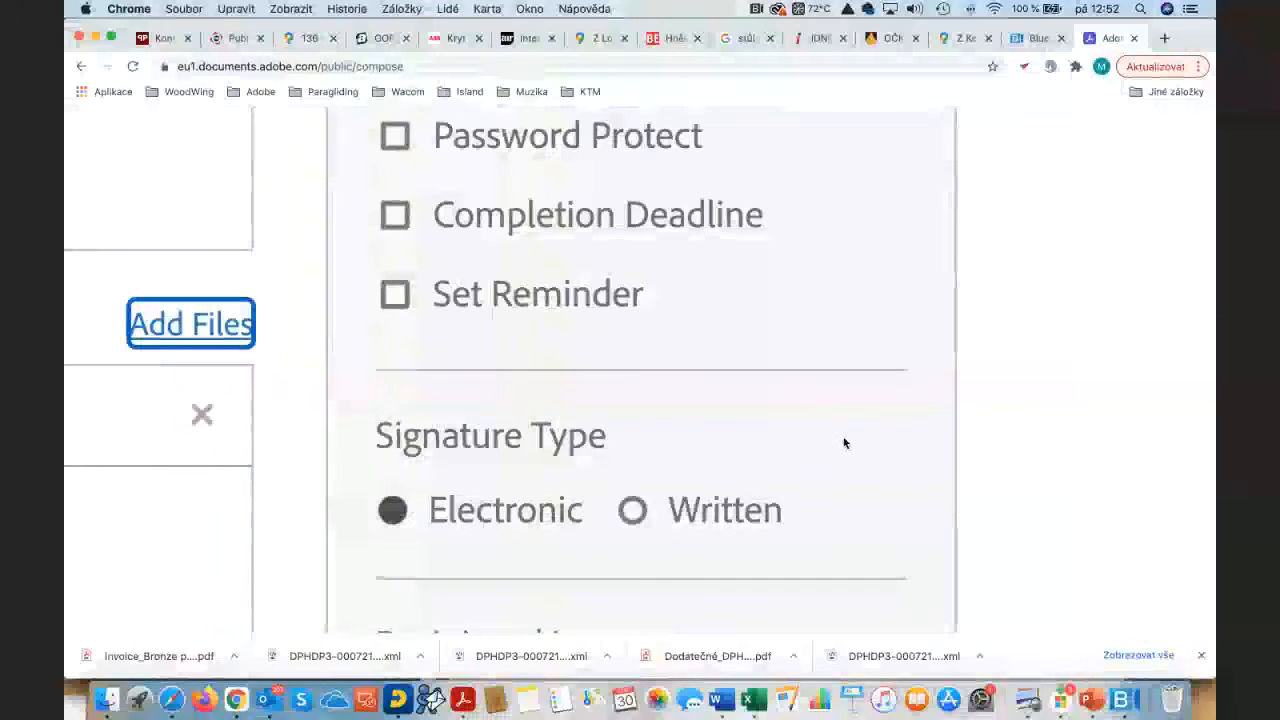
scroll(845, 443, down, 5)
scroll(498, 481, down, 2)
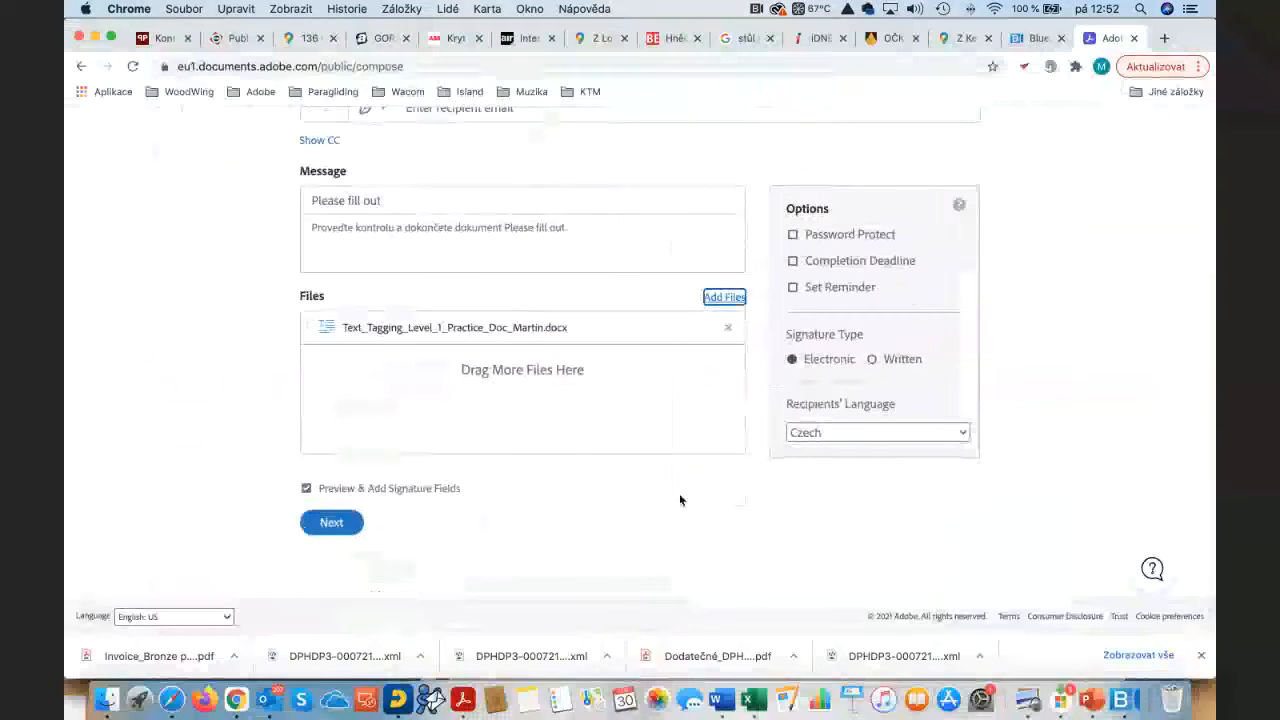
click(330, 522)
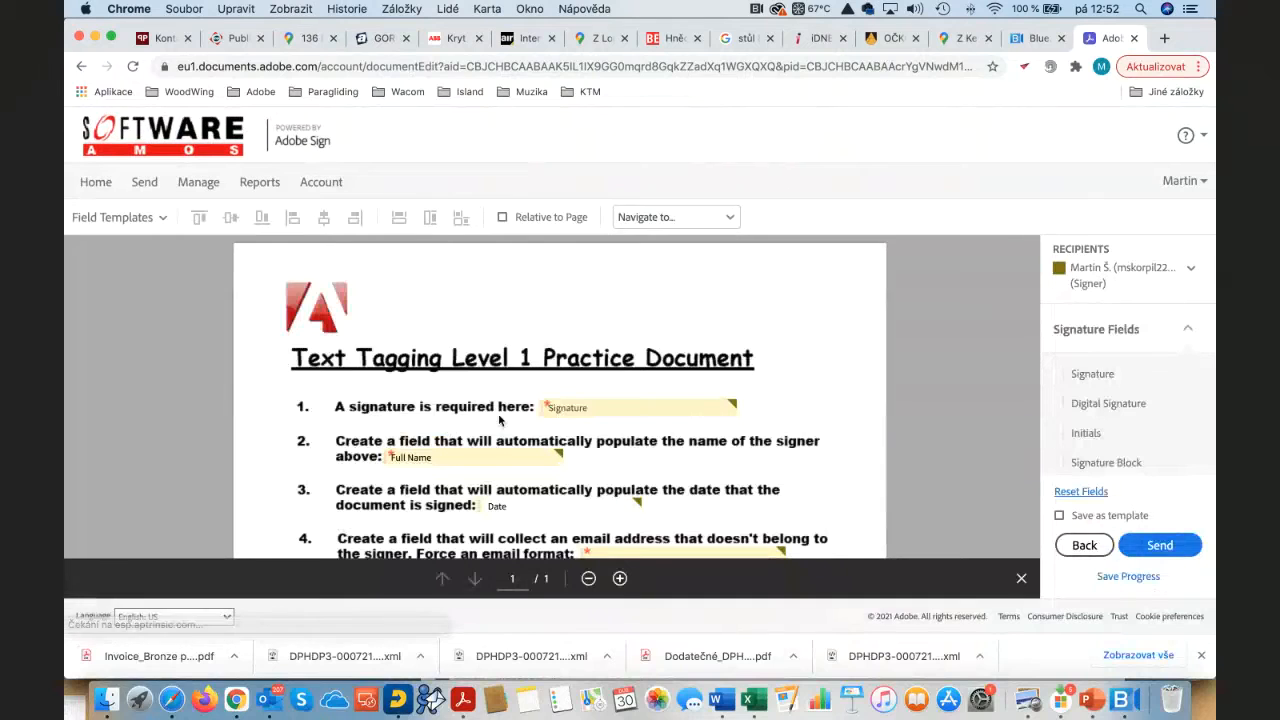
Step: Review the placed fields, inspect the Pet dropdown, and send the 'Please fill out' agreement
scroll(404, 490, down, 8)
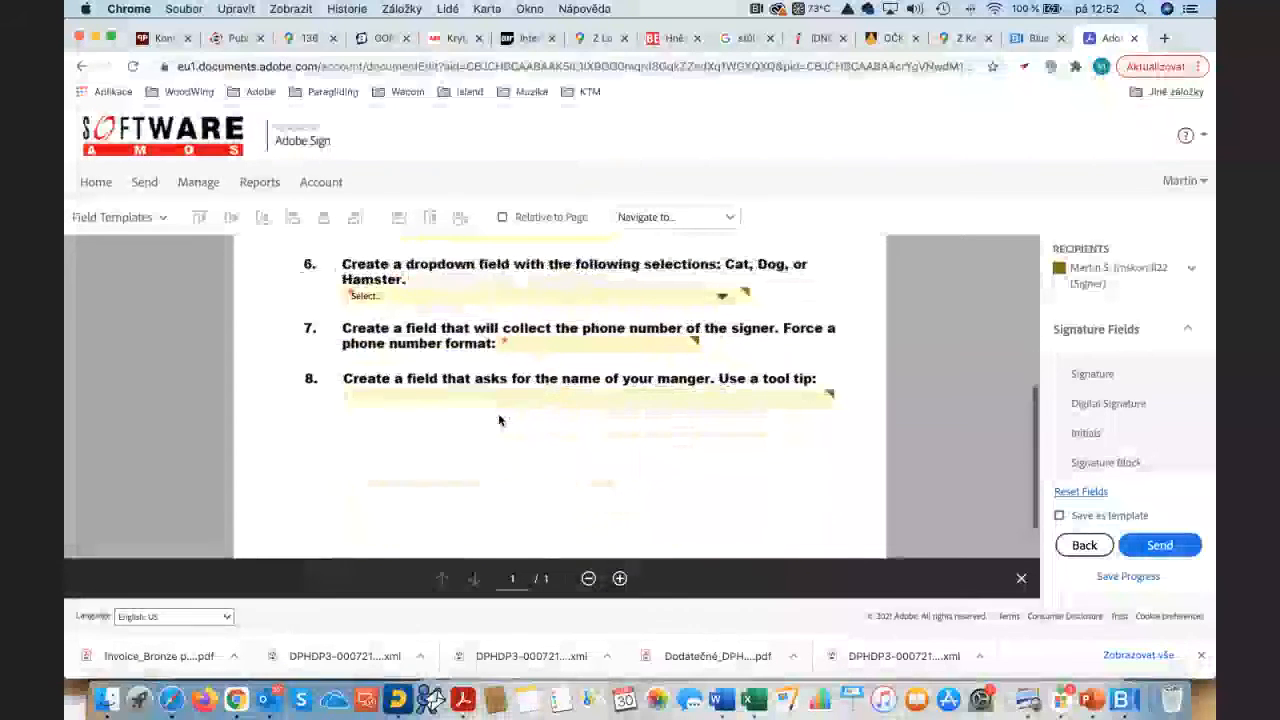
scroll(500, 420, up, 7)
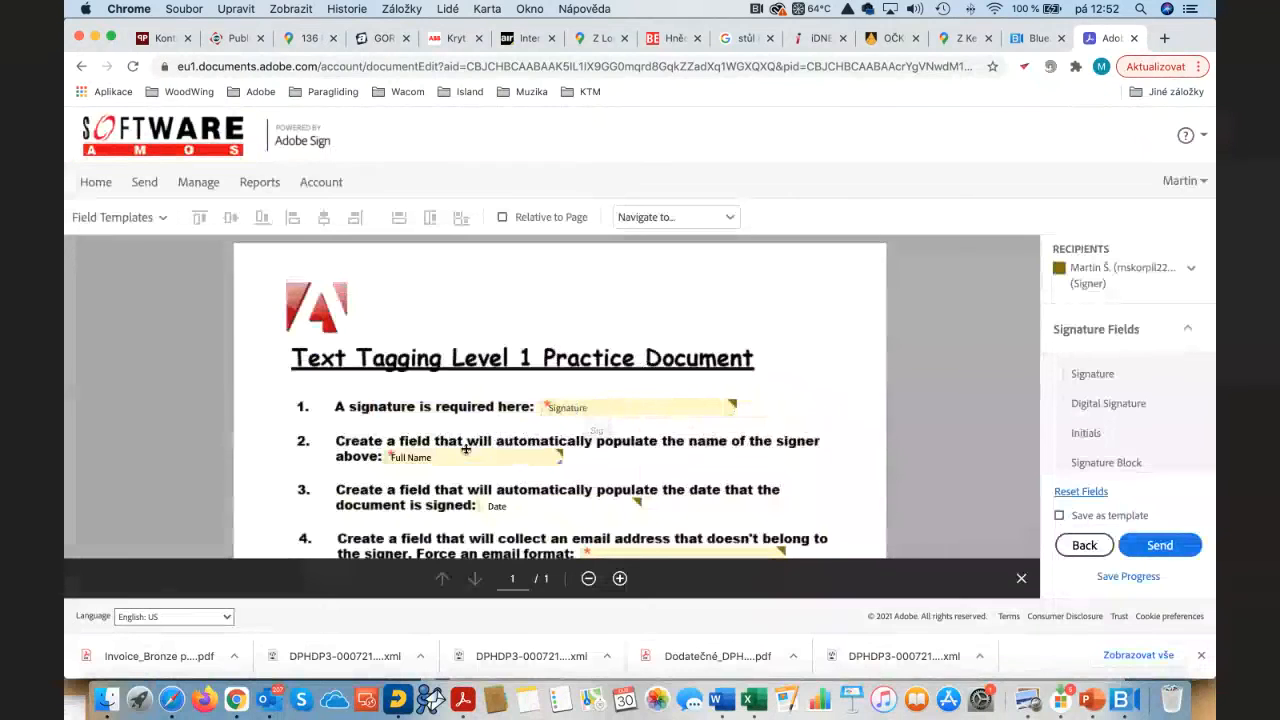
scroll(470, 452, down, 4)
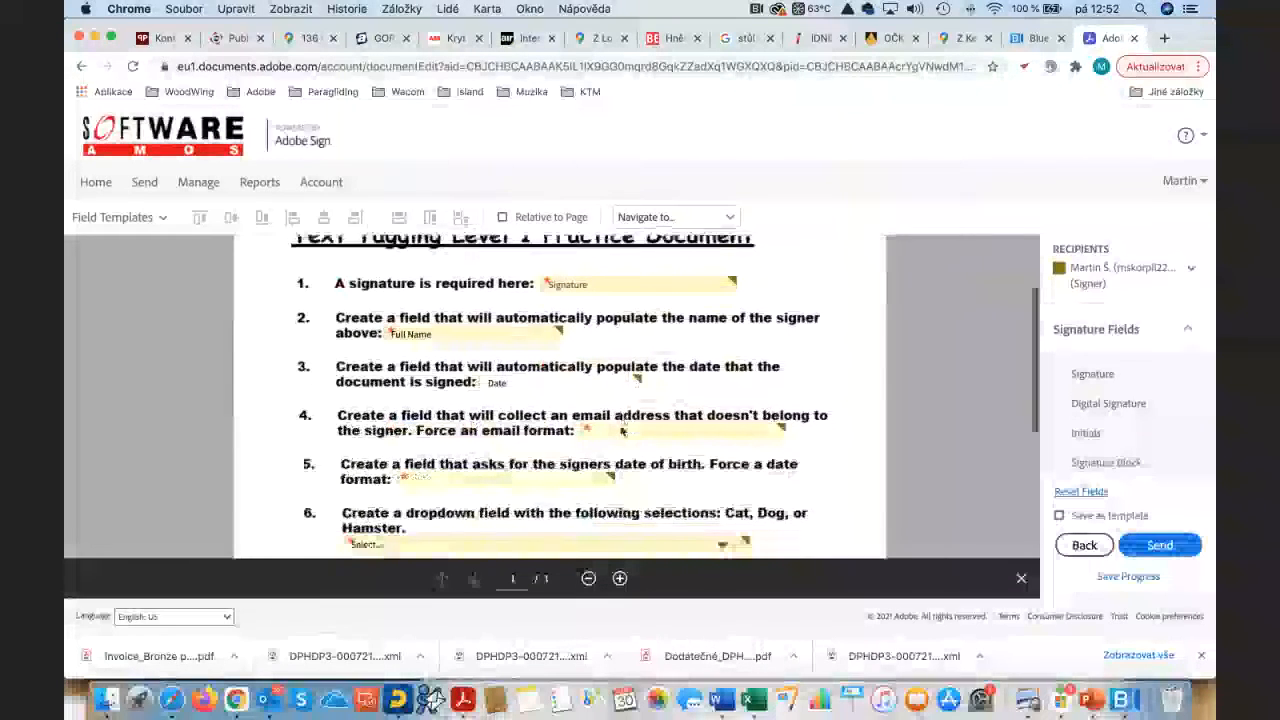
scroll(620, 430, down, 3)
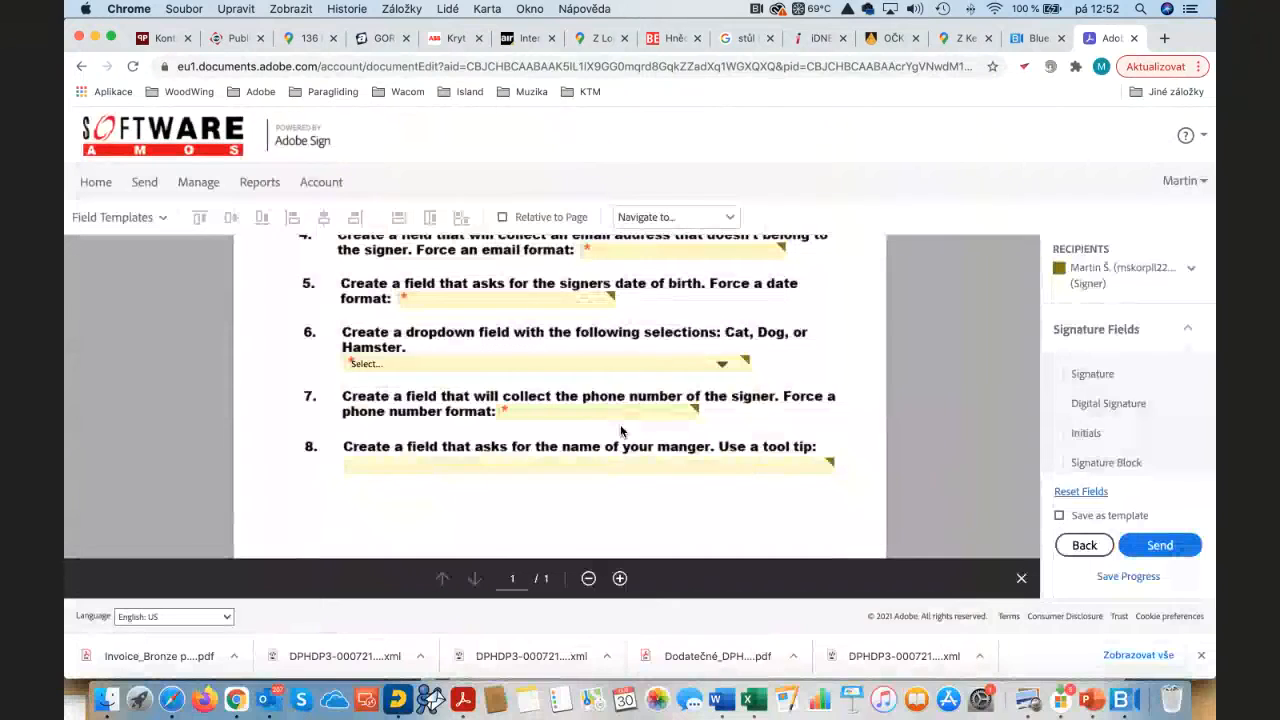
scroll(620, 430, up, 5)
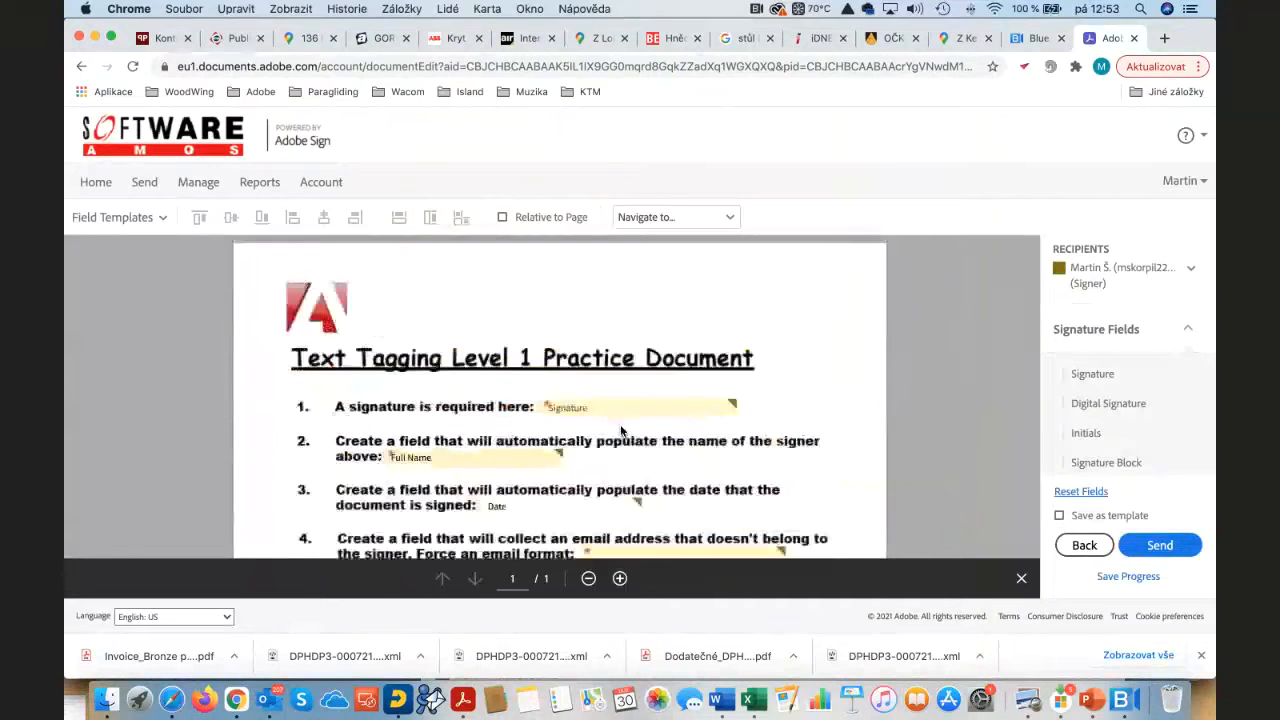
scroll(620, 430, down, 5)
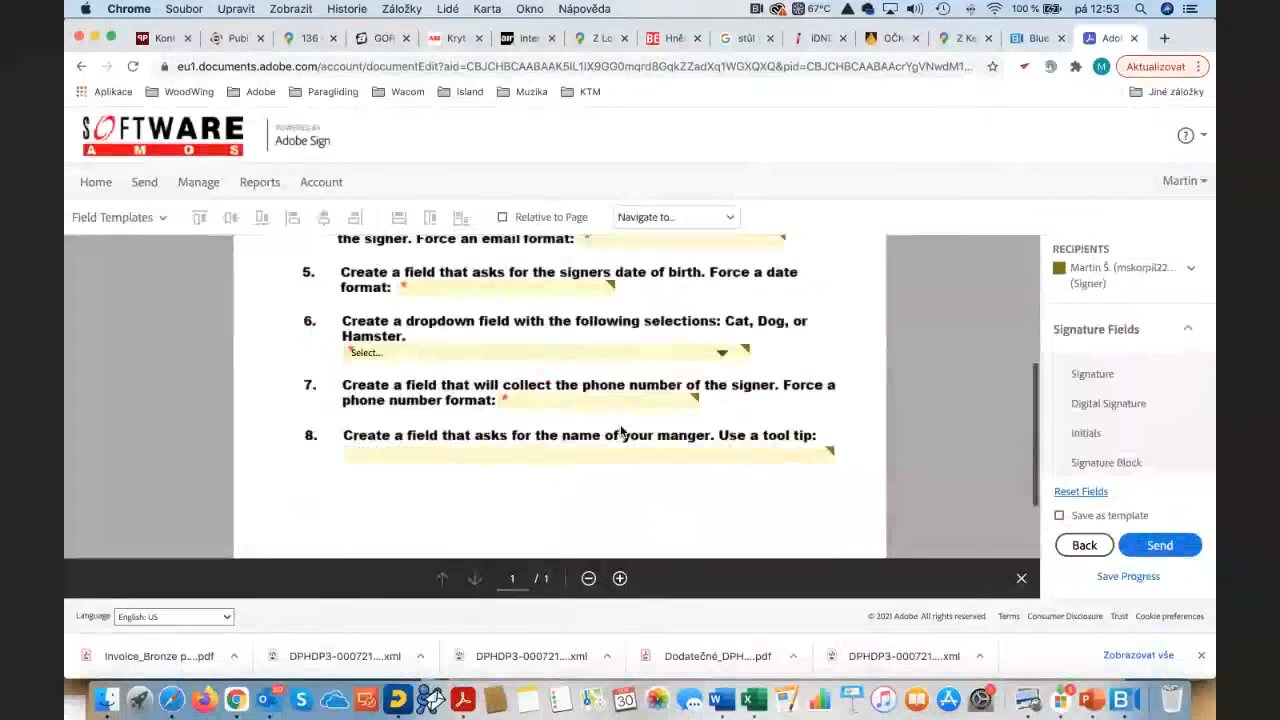
click(721, 354)
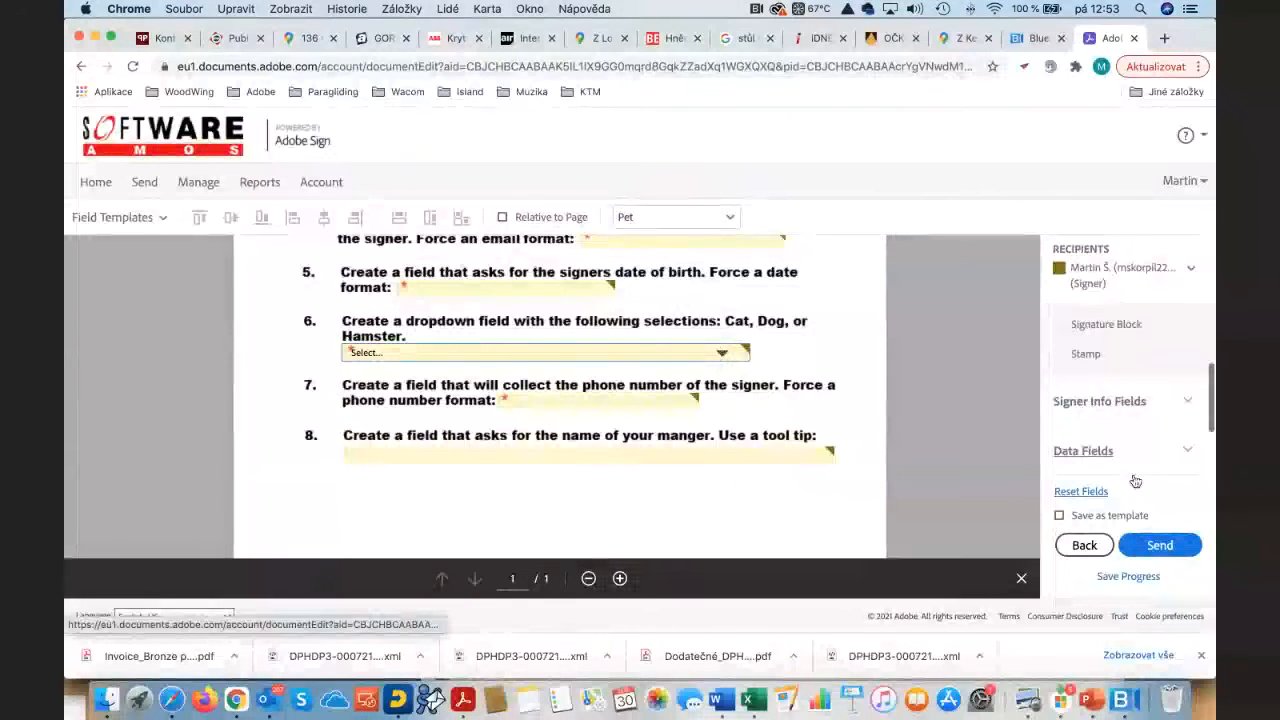
click(1160, 543)
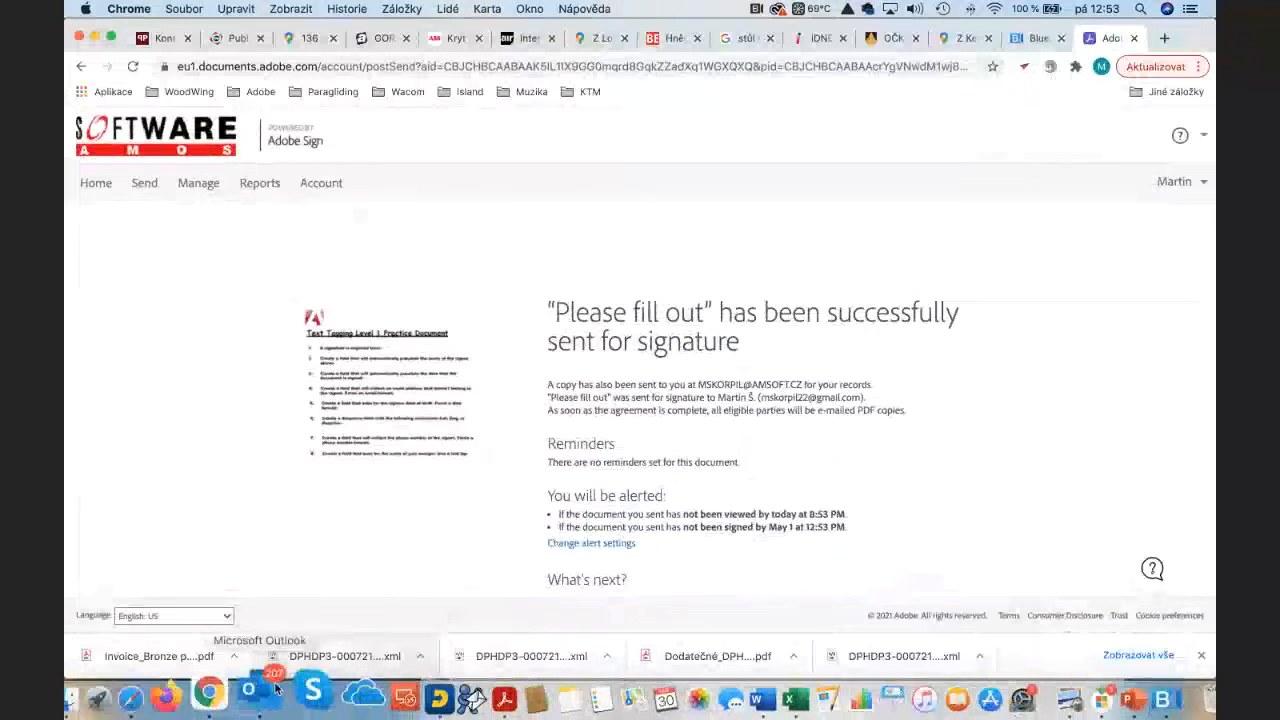
click(1163, 38)
Step: Load Gmail, open the 'Please fill out' signature request email, and follow its review-and-sign link
text(gmail.com)
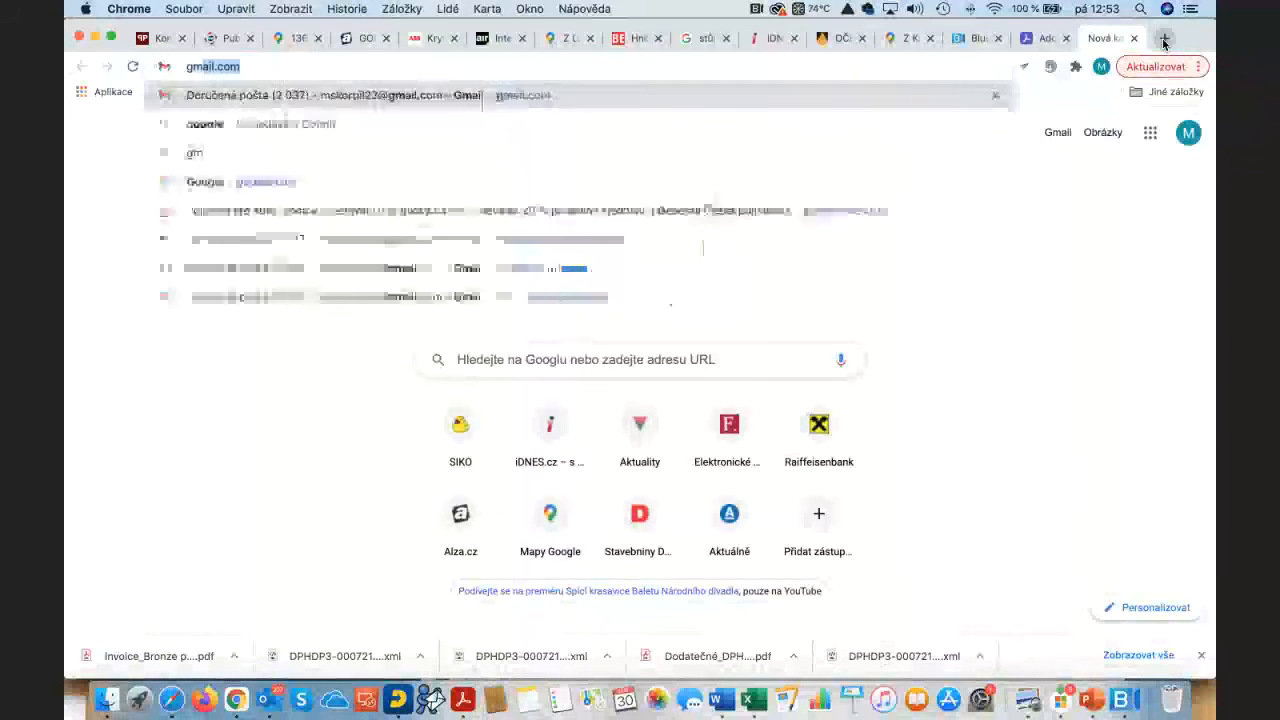
key(Return)
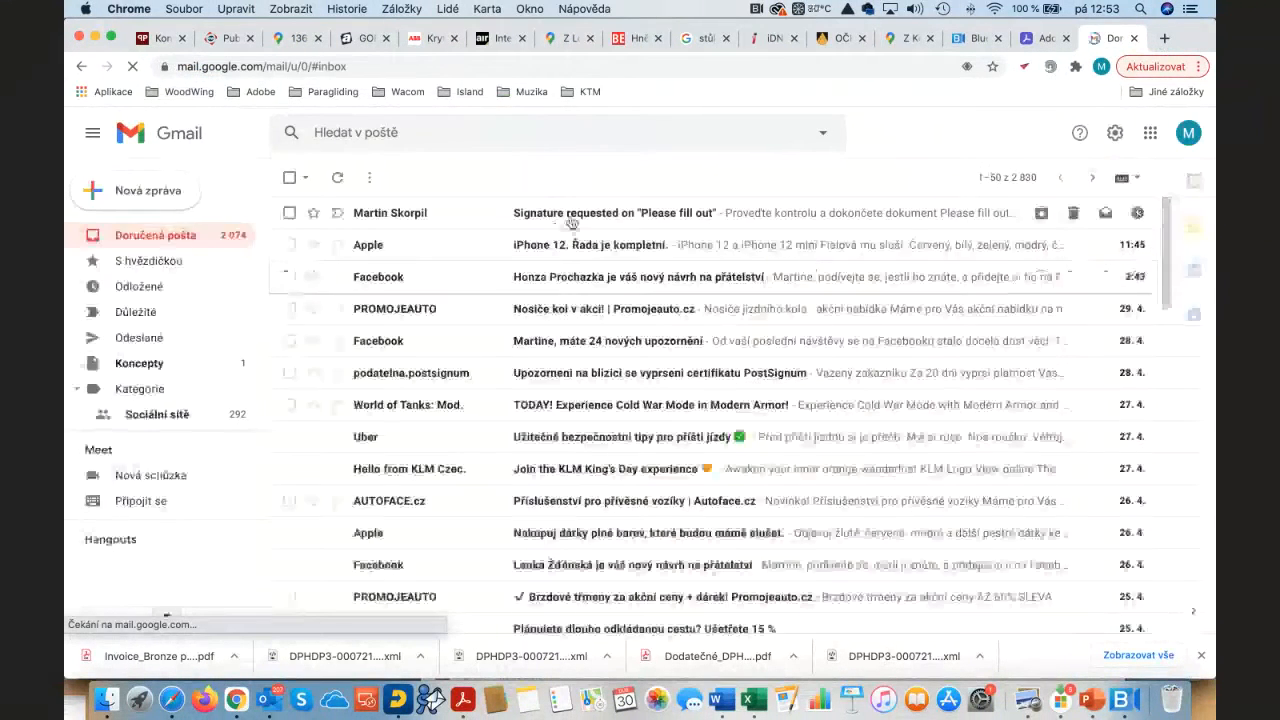
click(578, 216)
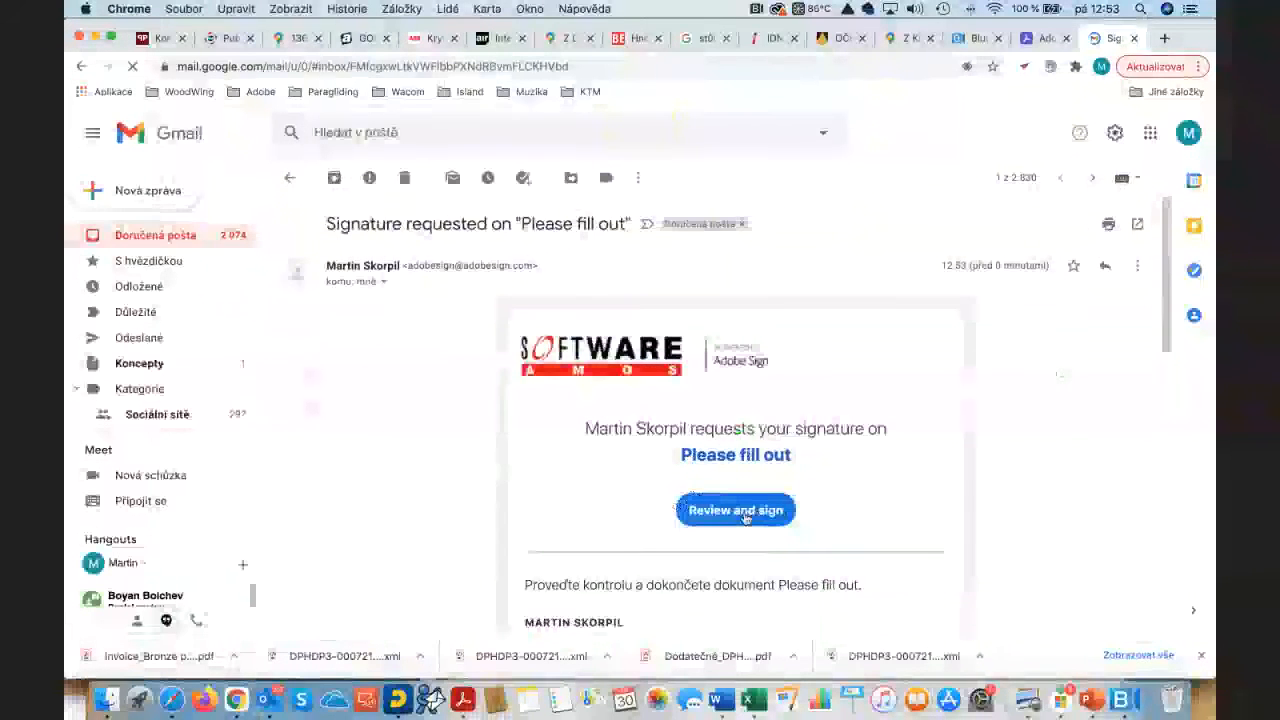
click(737, 518)
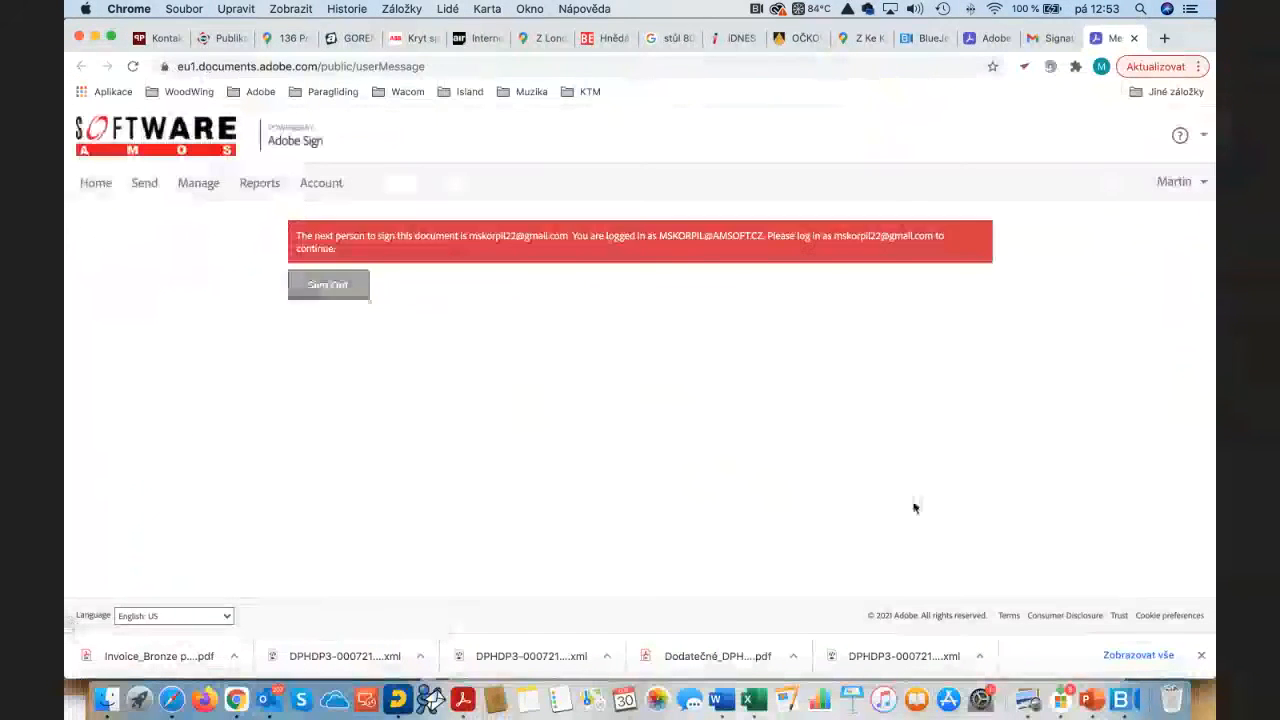
Step: Sign out of the sender's account and sign in as the signer with the saved e-mail, skipping the passwordless offer
click(330, 287)
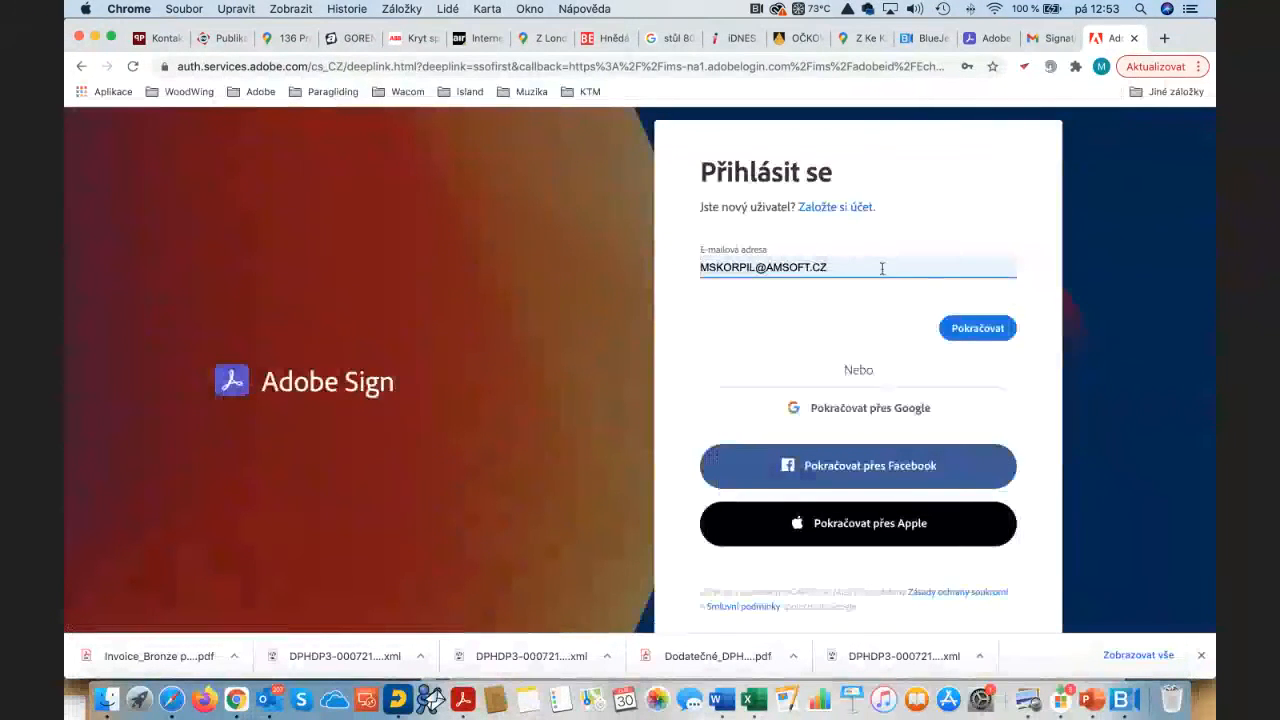
click(873, 267)
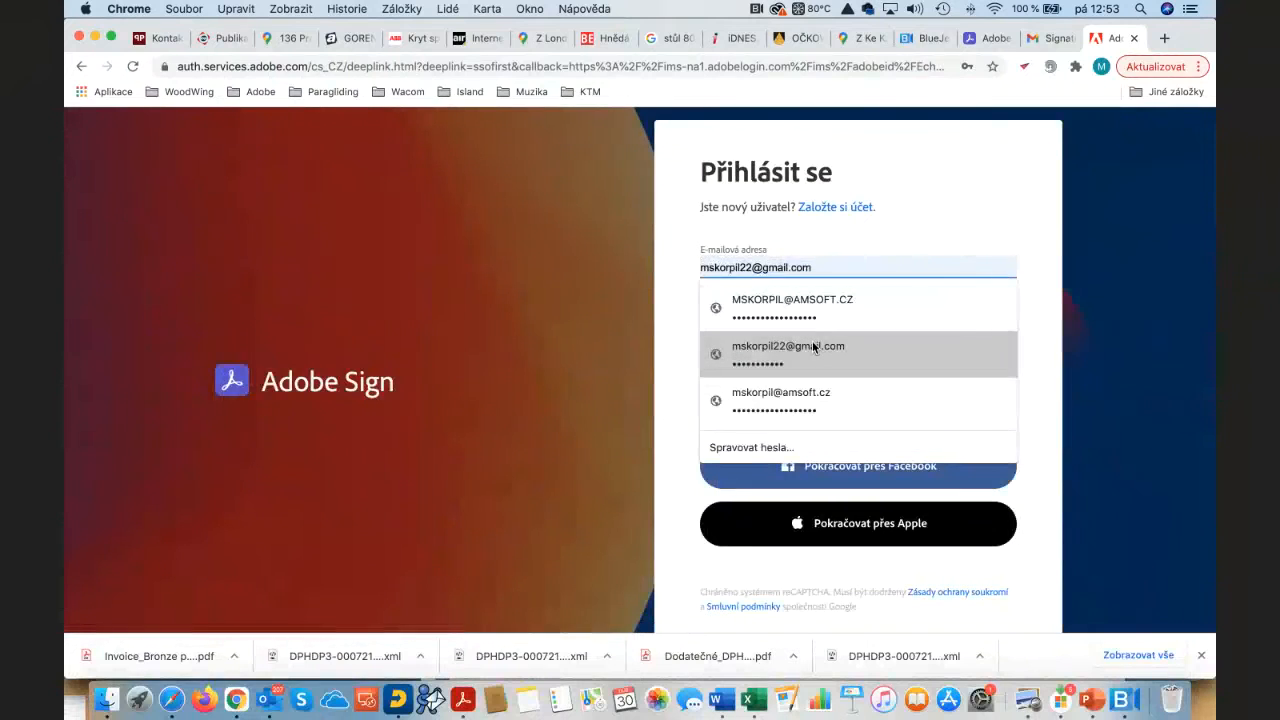
click(813, 347)
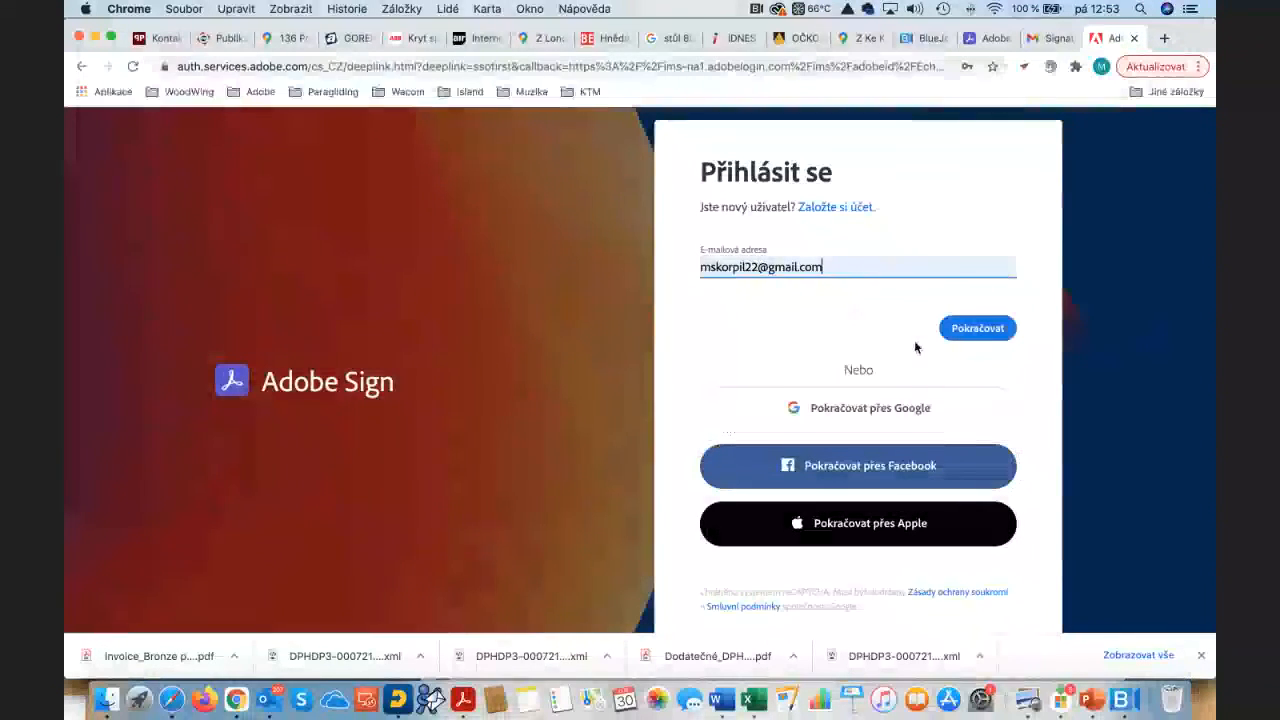
click(978, 329)
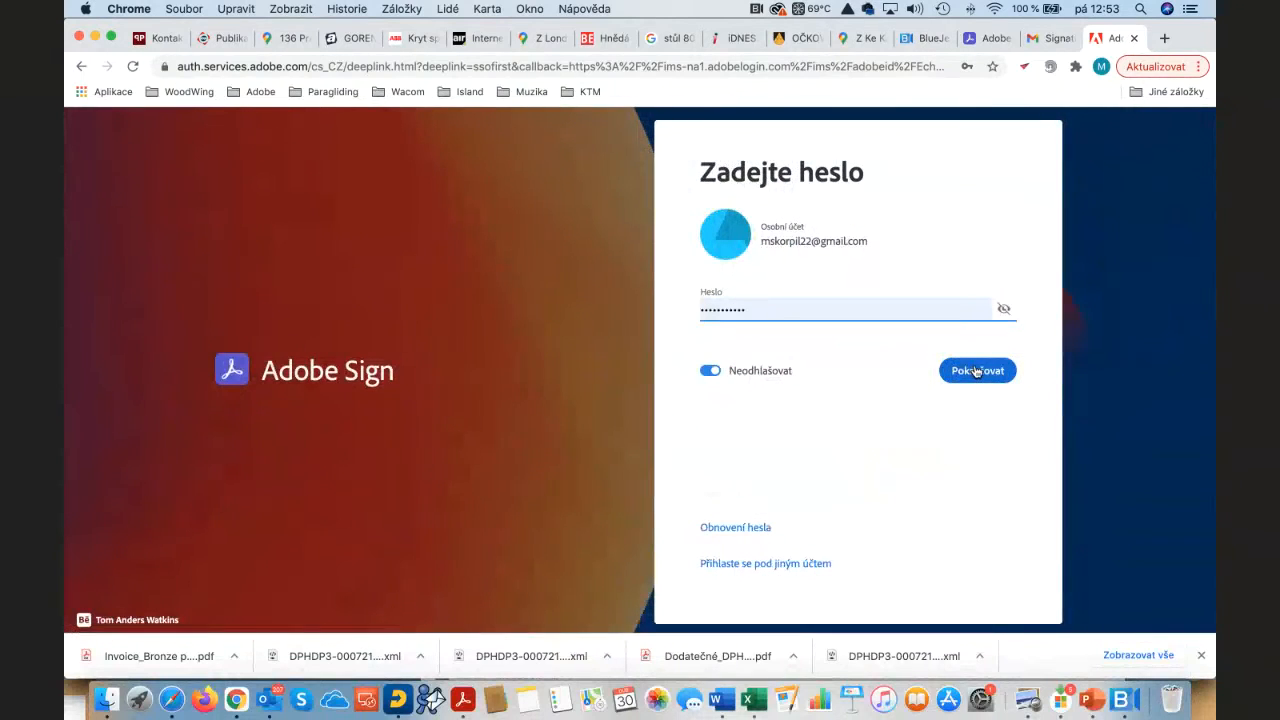
click(976, 371)
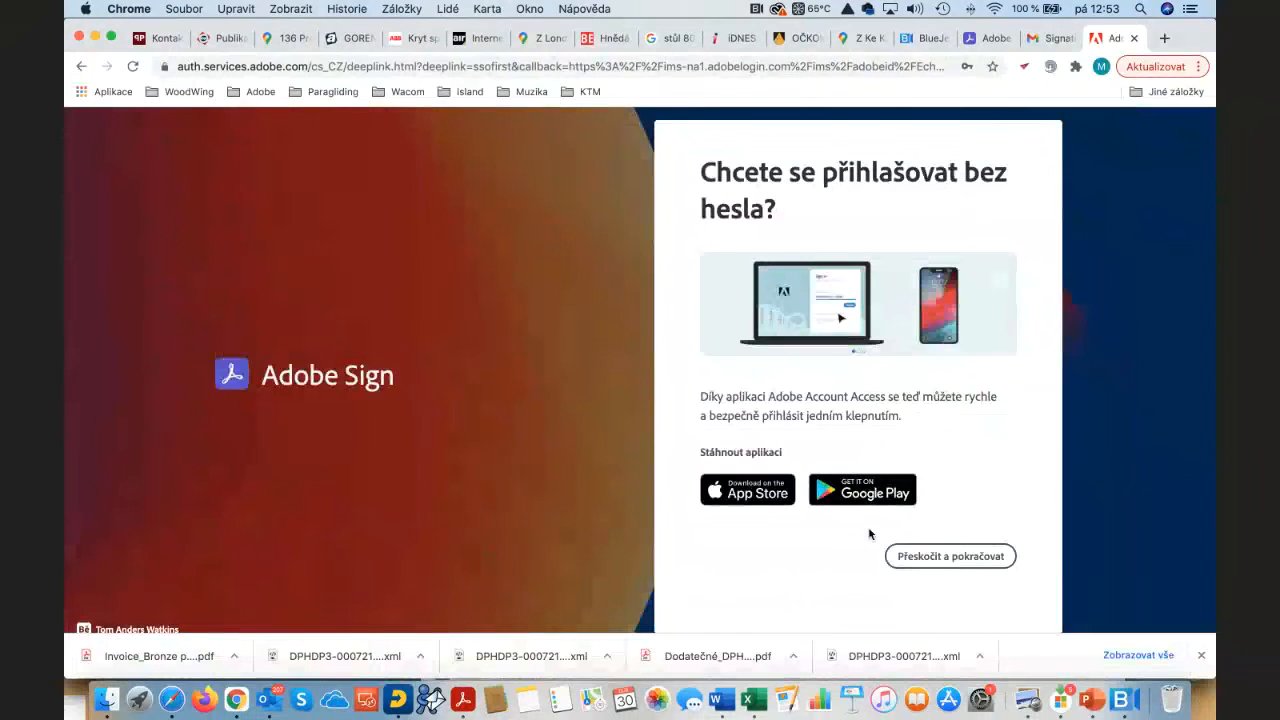
click(969, 560)
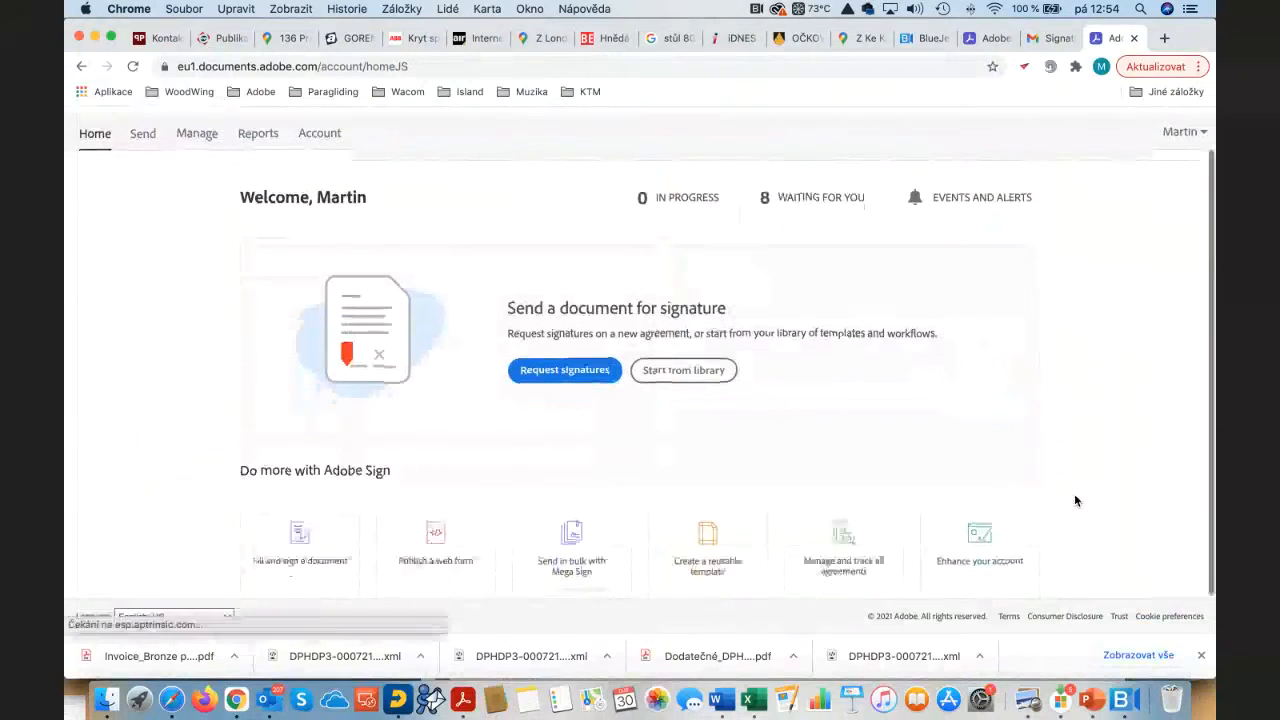
Step: From Waiting For You, open the 'Please fill out' agreement and scroll through the Text Tagging Level 1 Practice Document
click(805, 248)
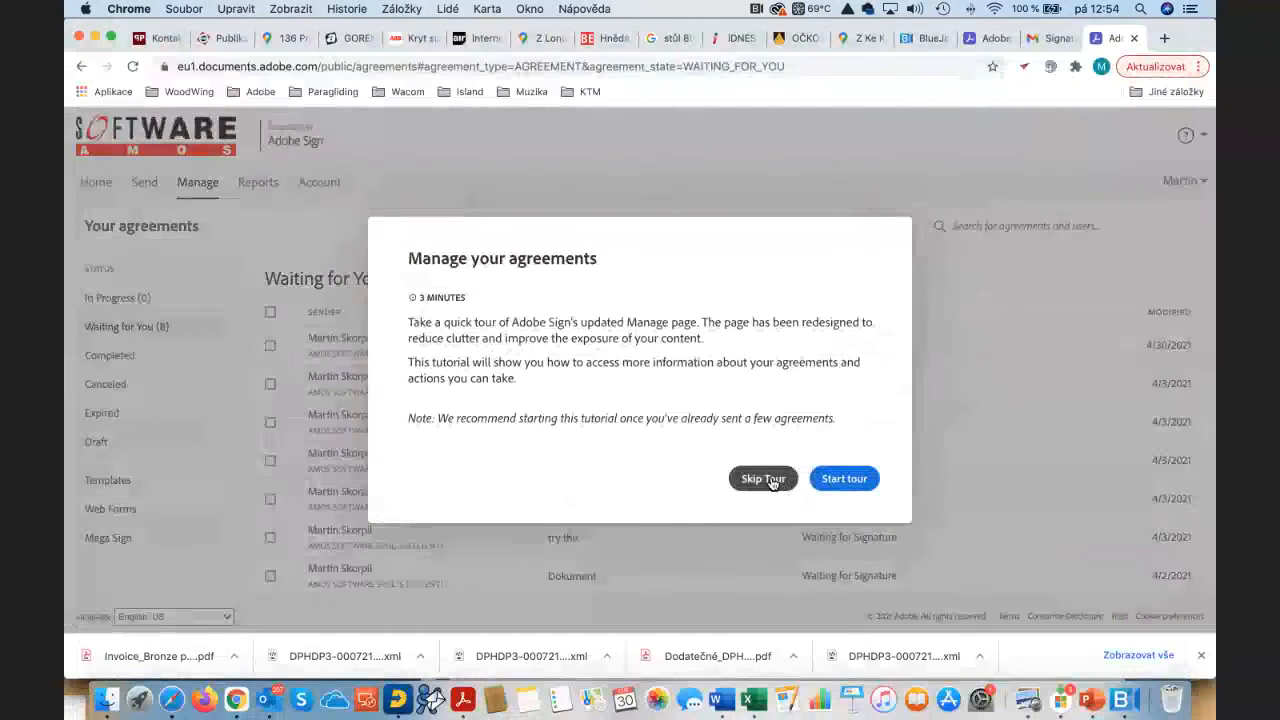
click(764, 480)
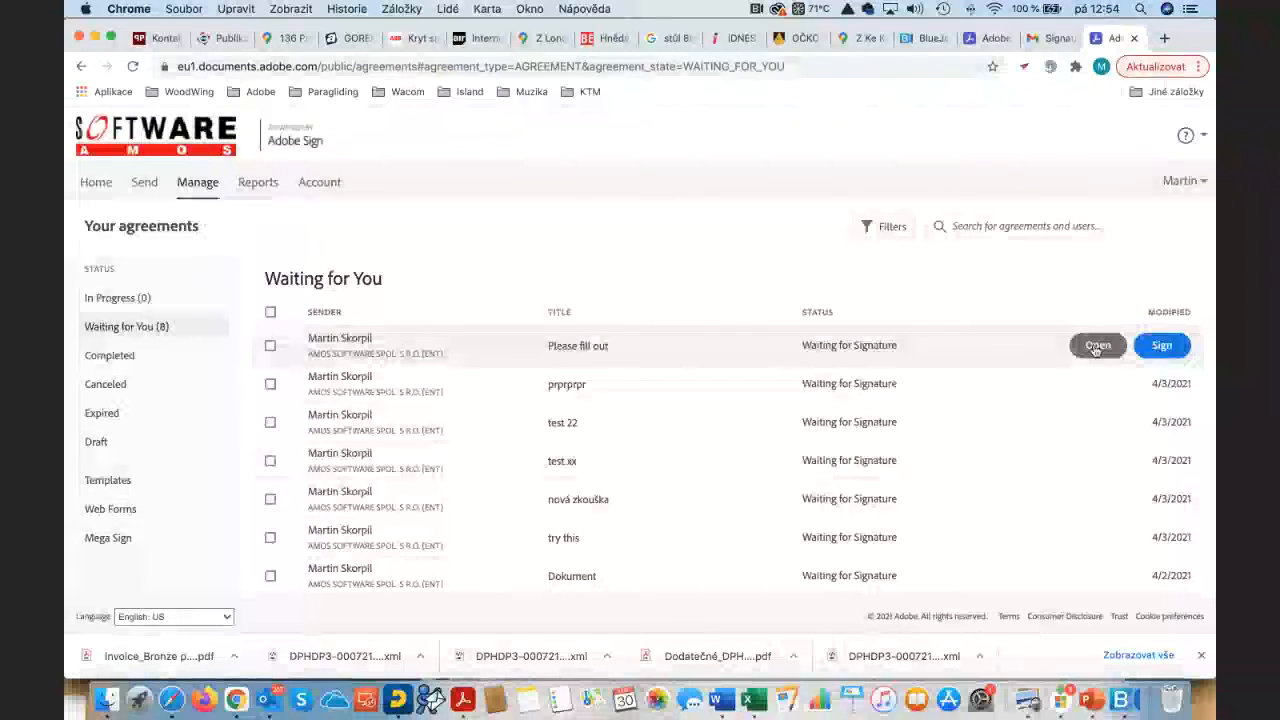
click(1096, 347)
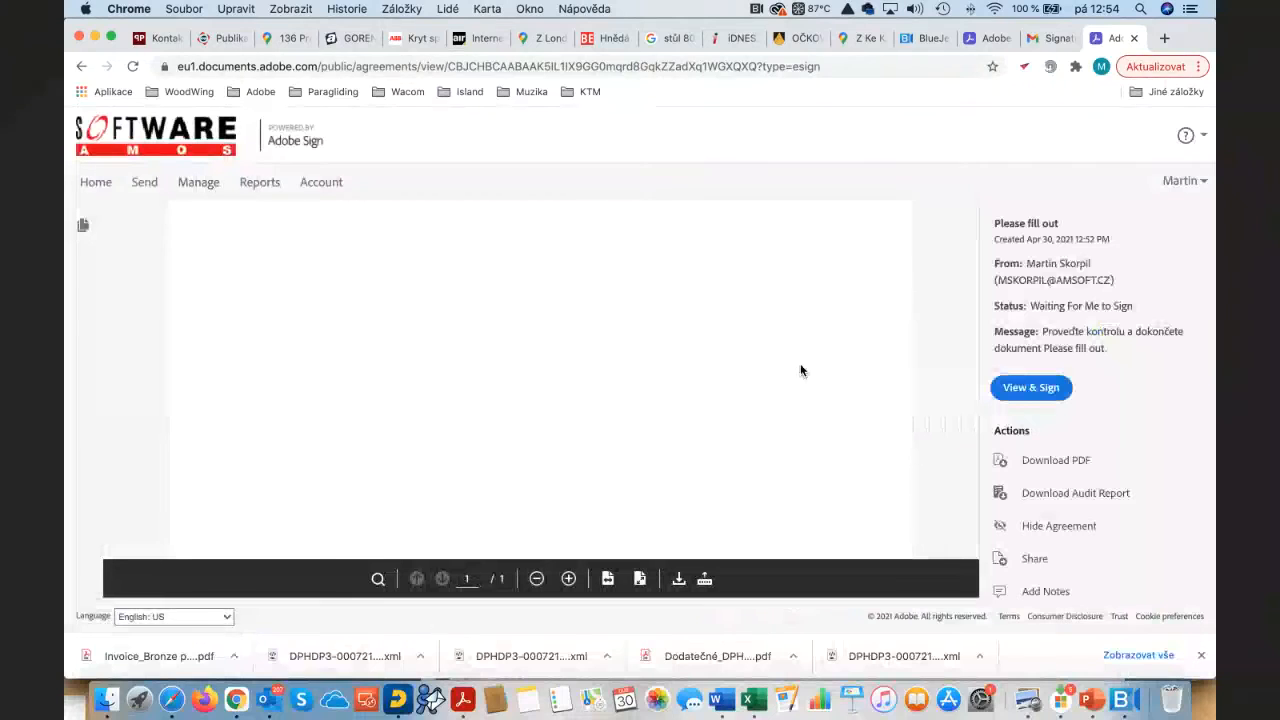
scroll(800, 371, down, 8)
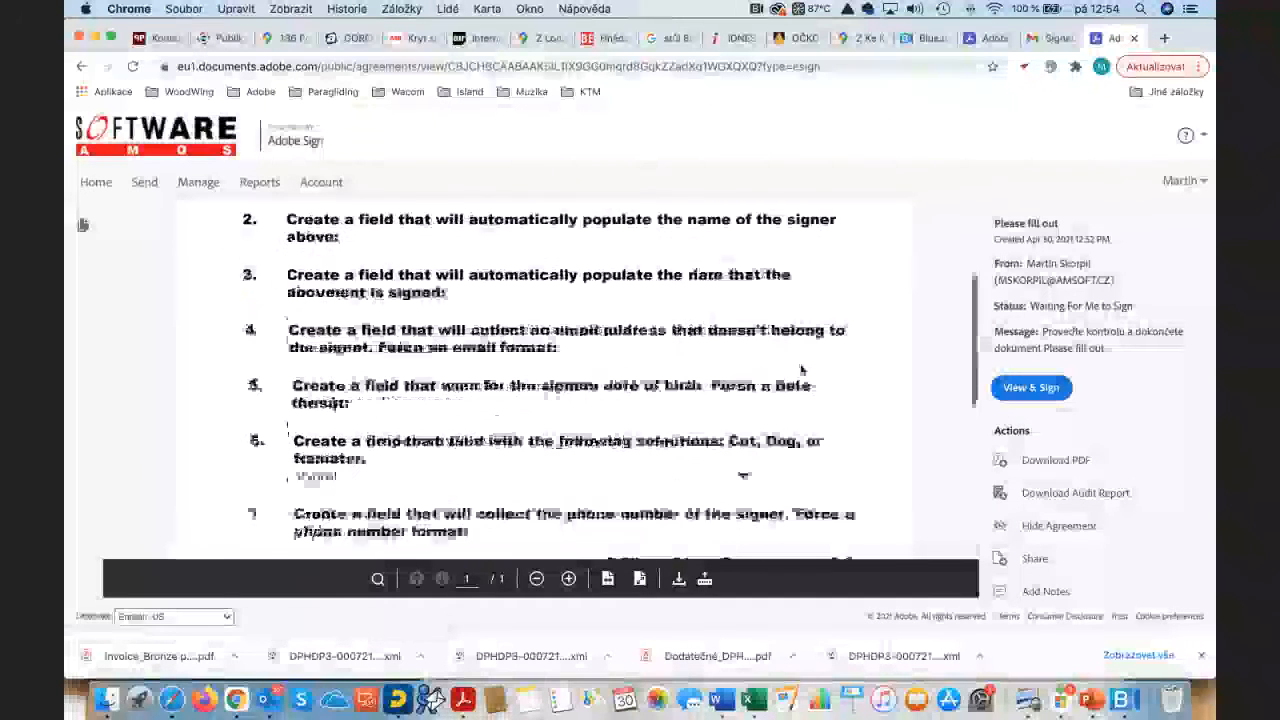
scroll(791, 380, up, 10)
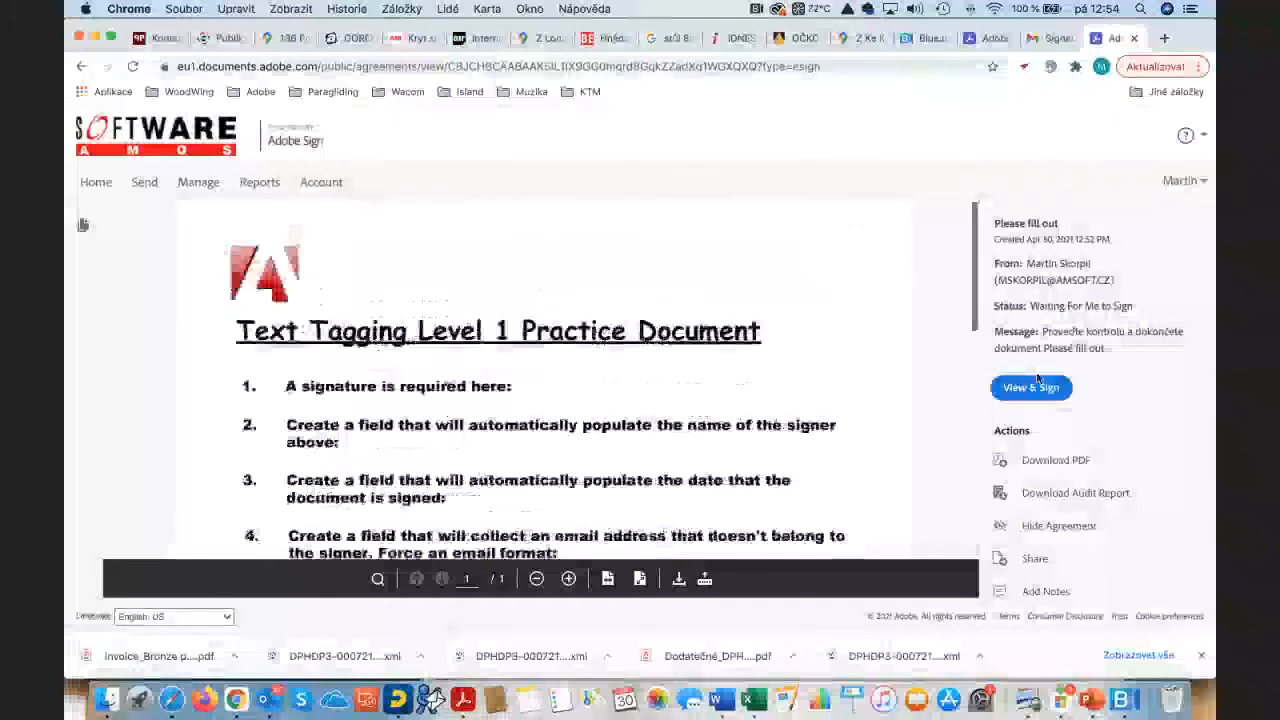
Step: Start signing the agreement and place a signature in the item 1 field
click(1030, 387)
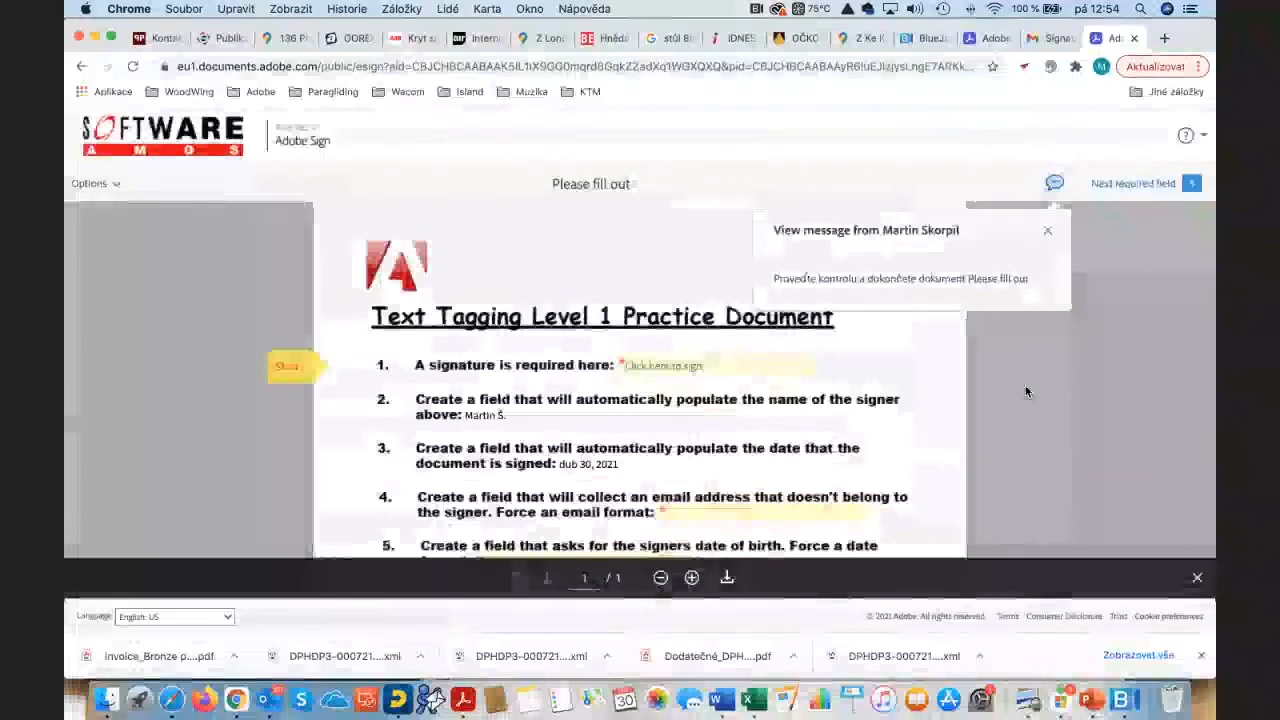
scroll(1040, 400, down, 2)
scroll(1038, 405, up, 2)
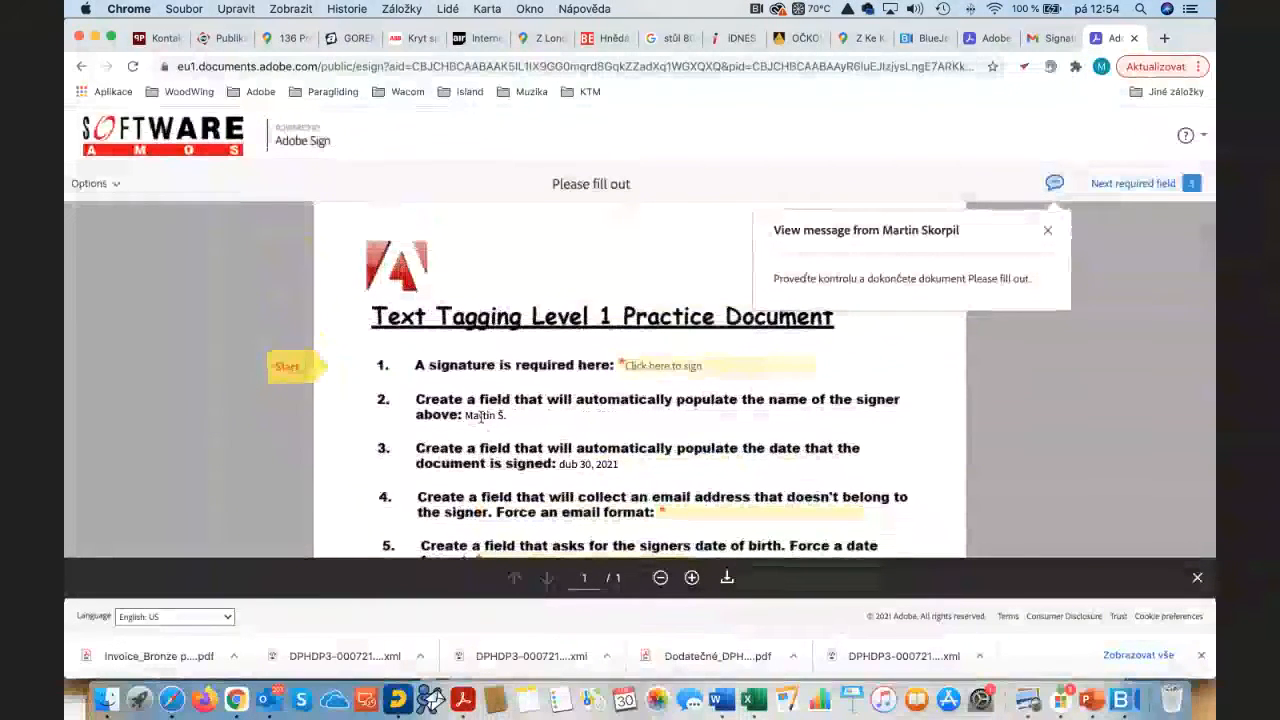
click(700, 366)
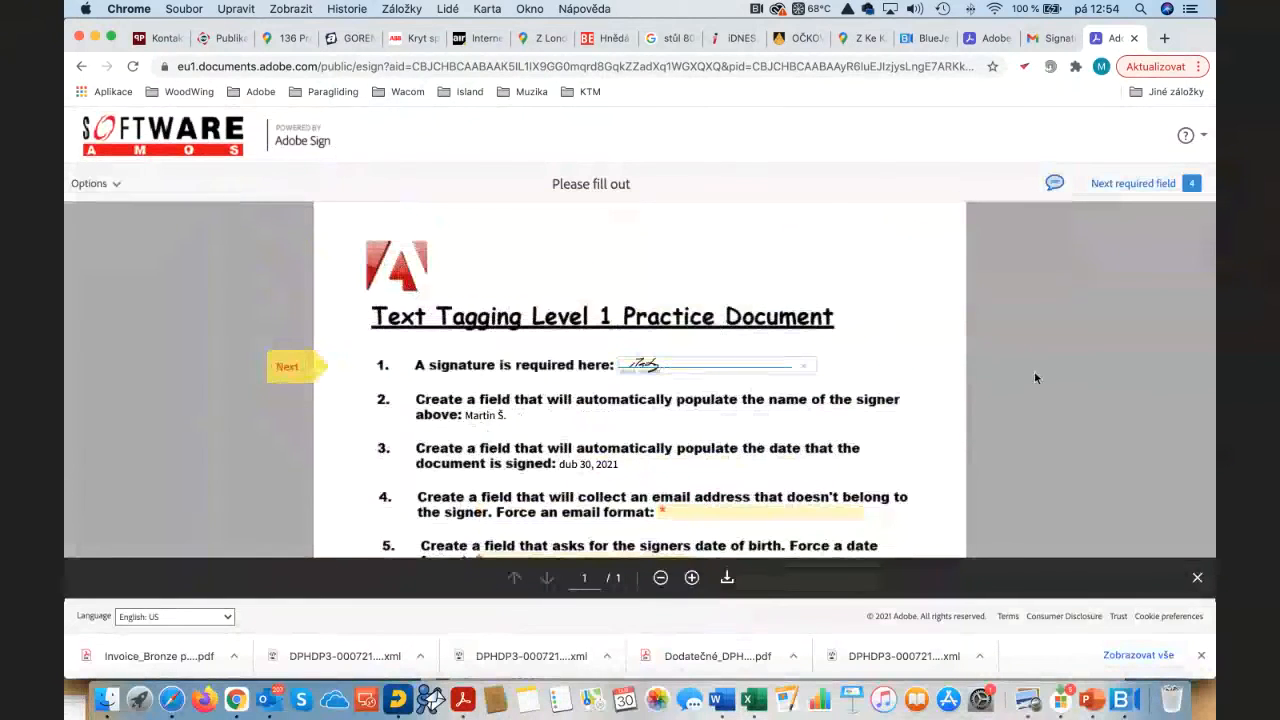
scroll(1034, 371, down, 2)
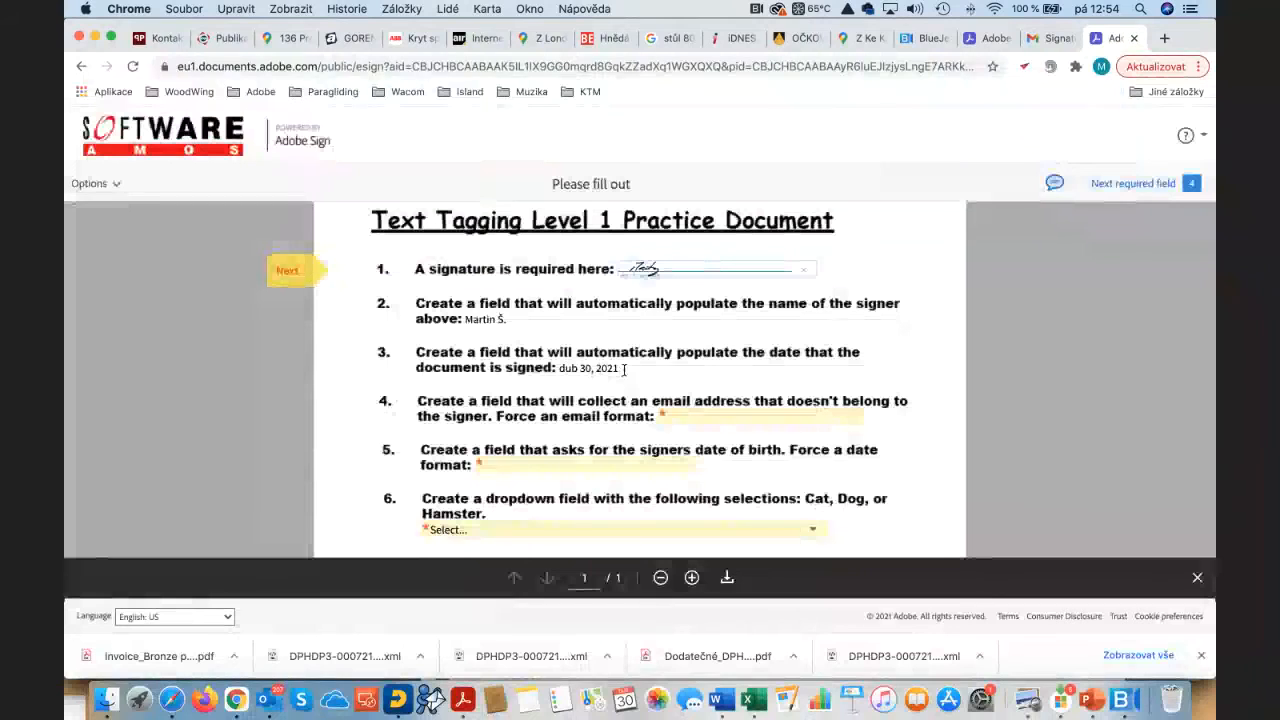
scroll(637, 372, down, 1)
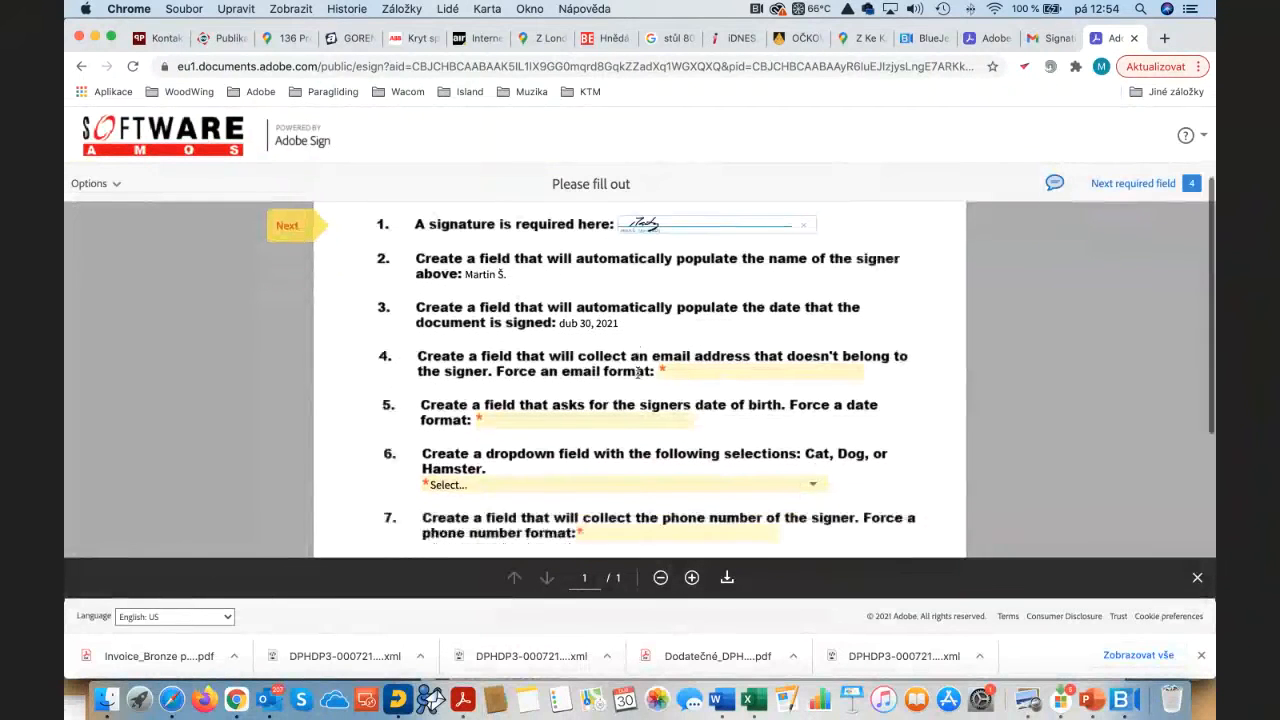
click(712, 369)
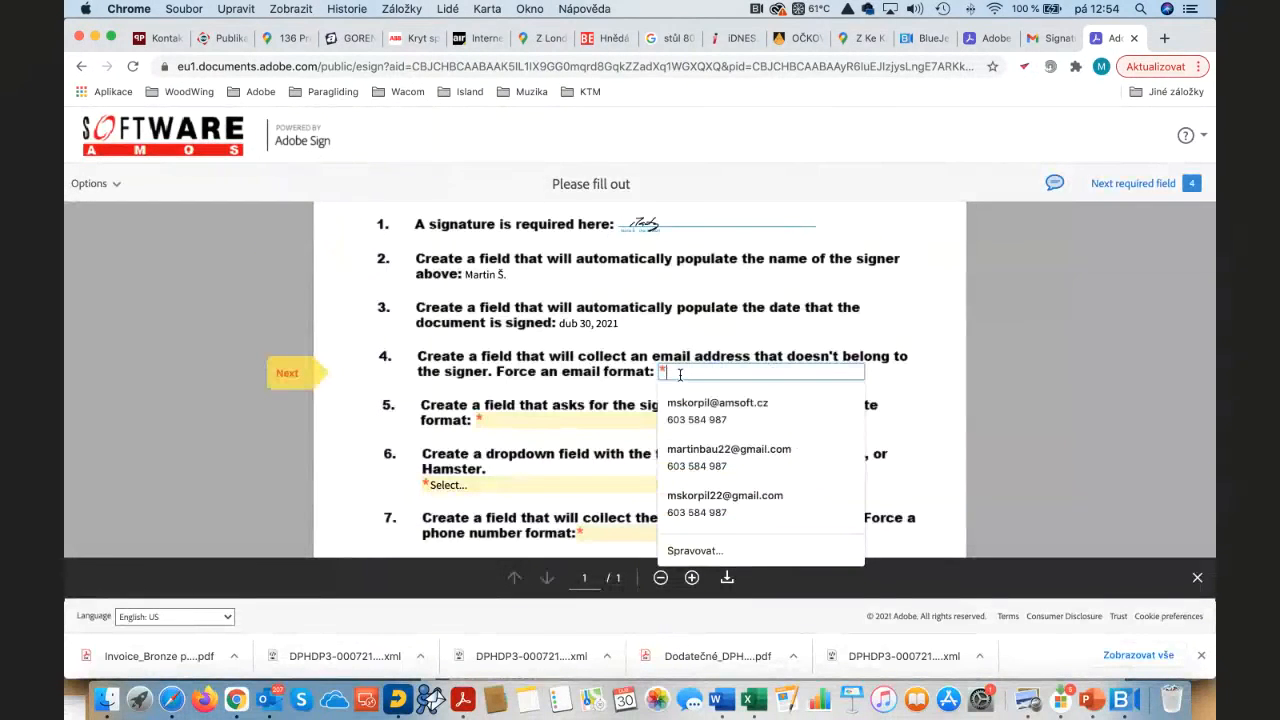
click(712, 412)
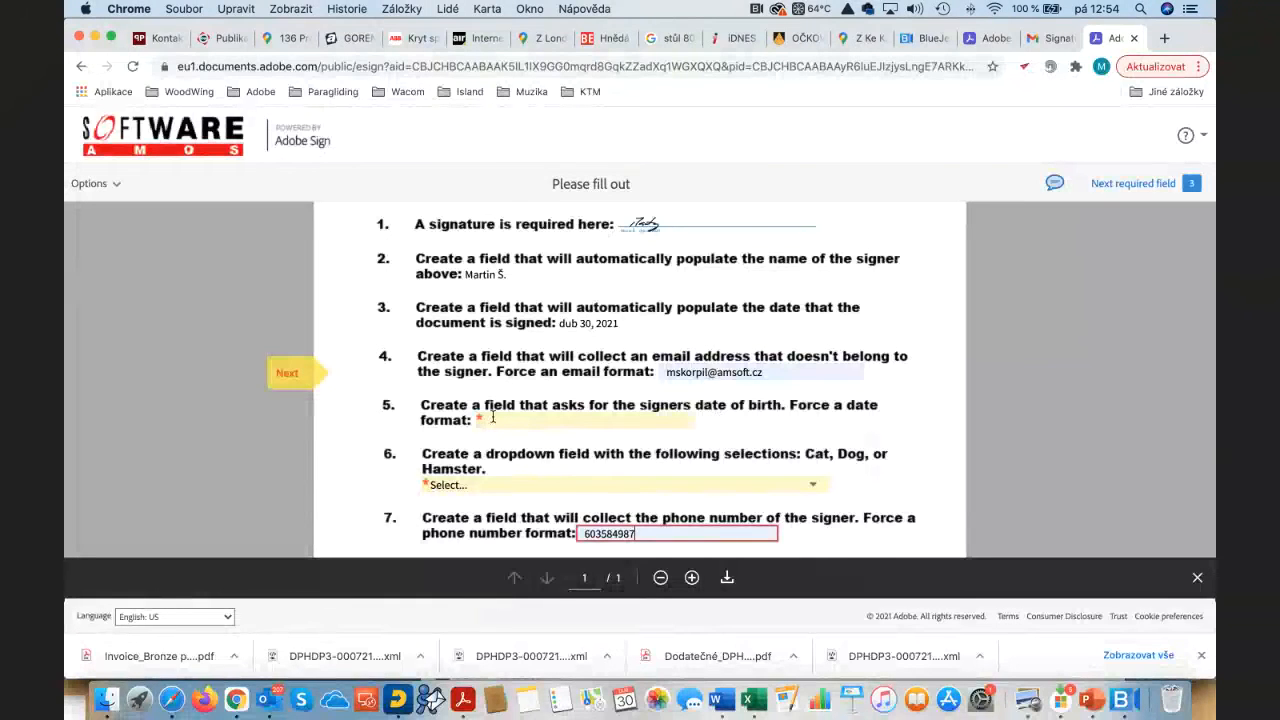
click(589, 419)
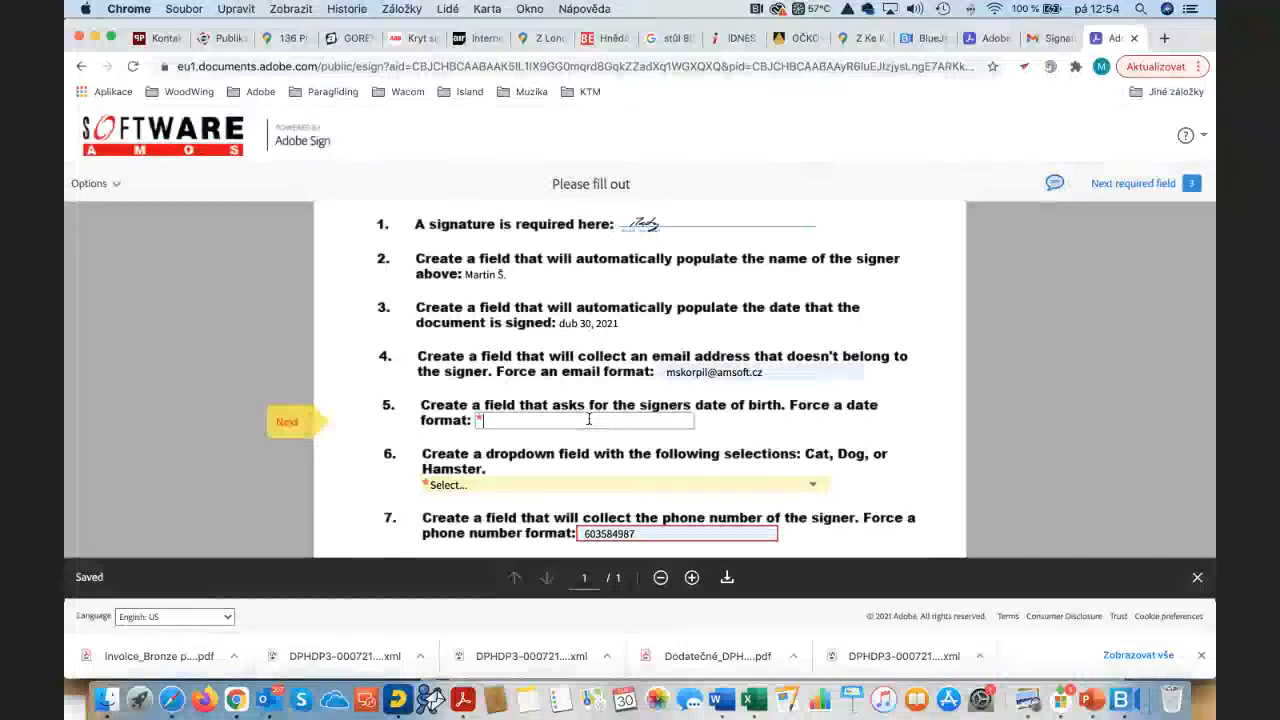
text(22.4.19)
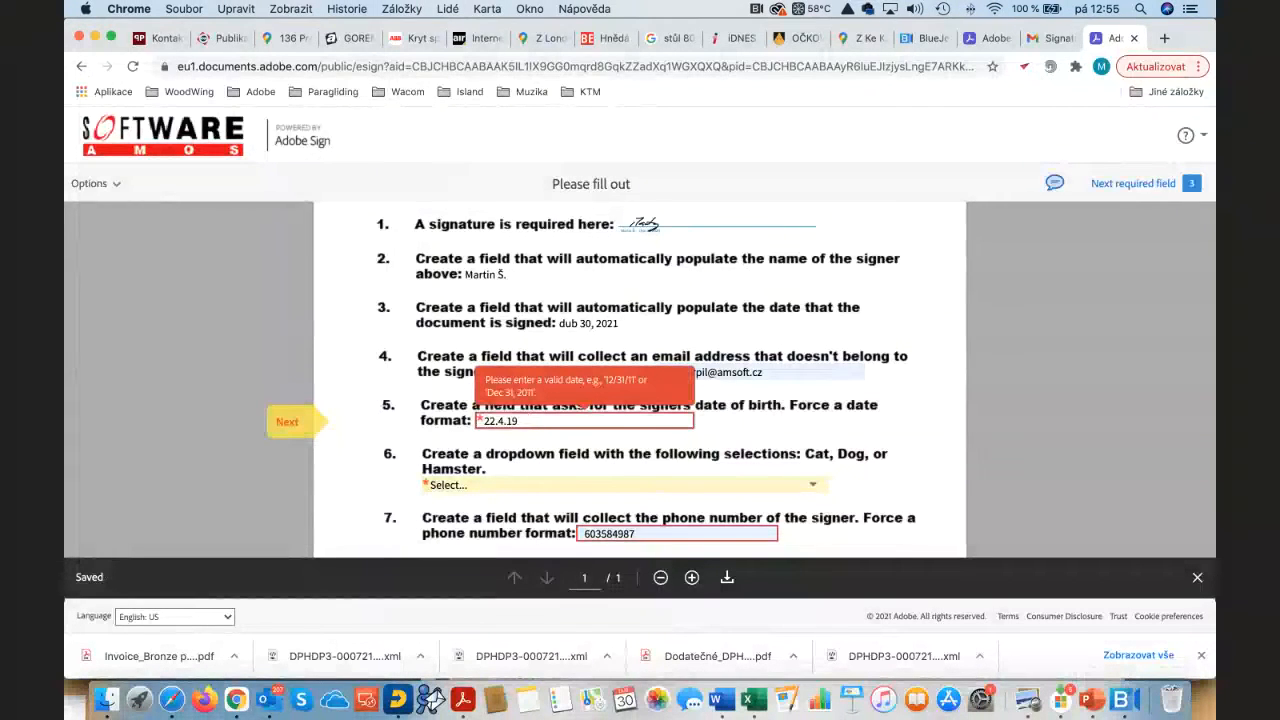
text(De)
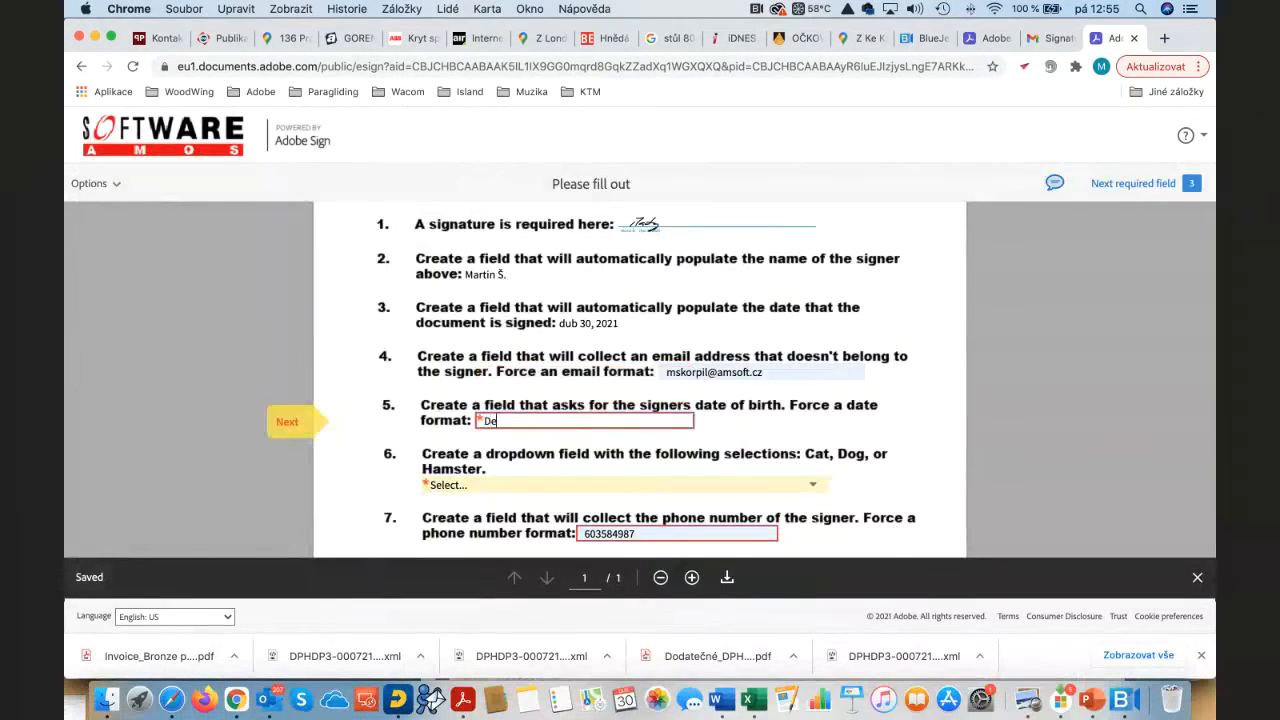
text(c)
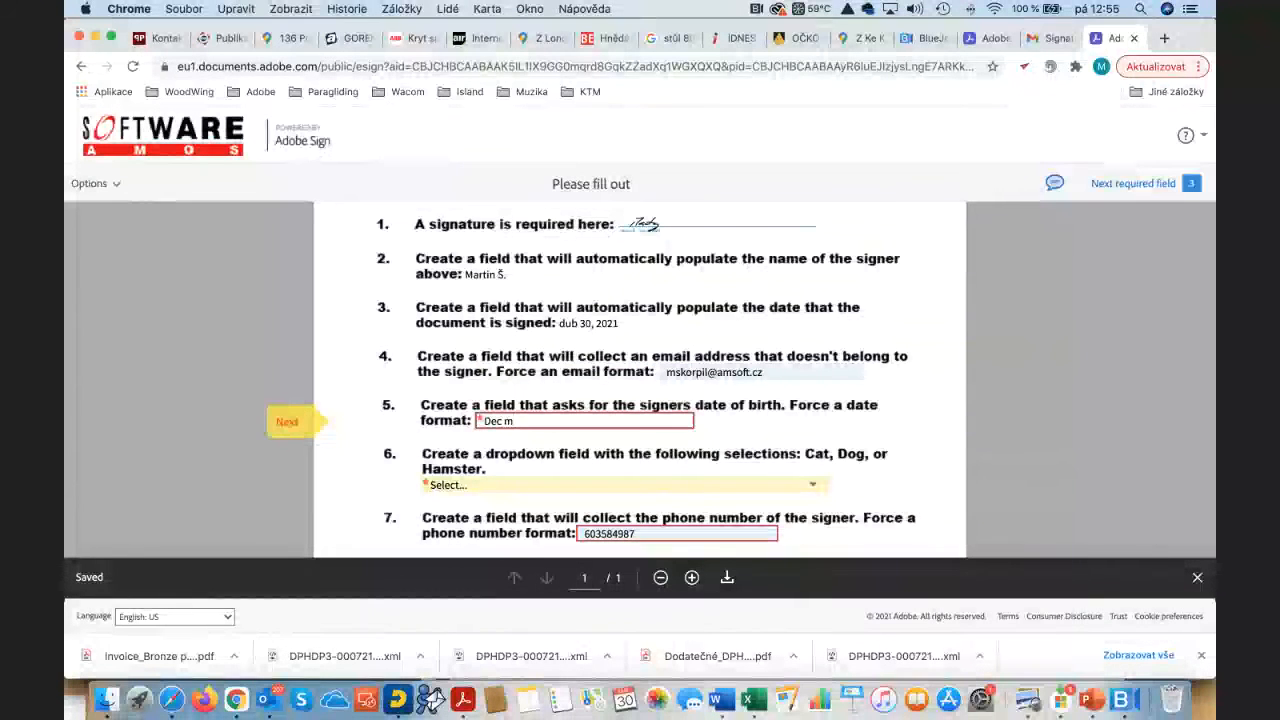
text( 4)
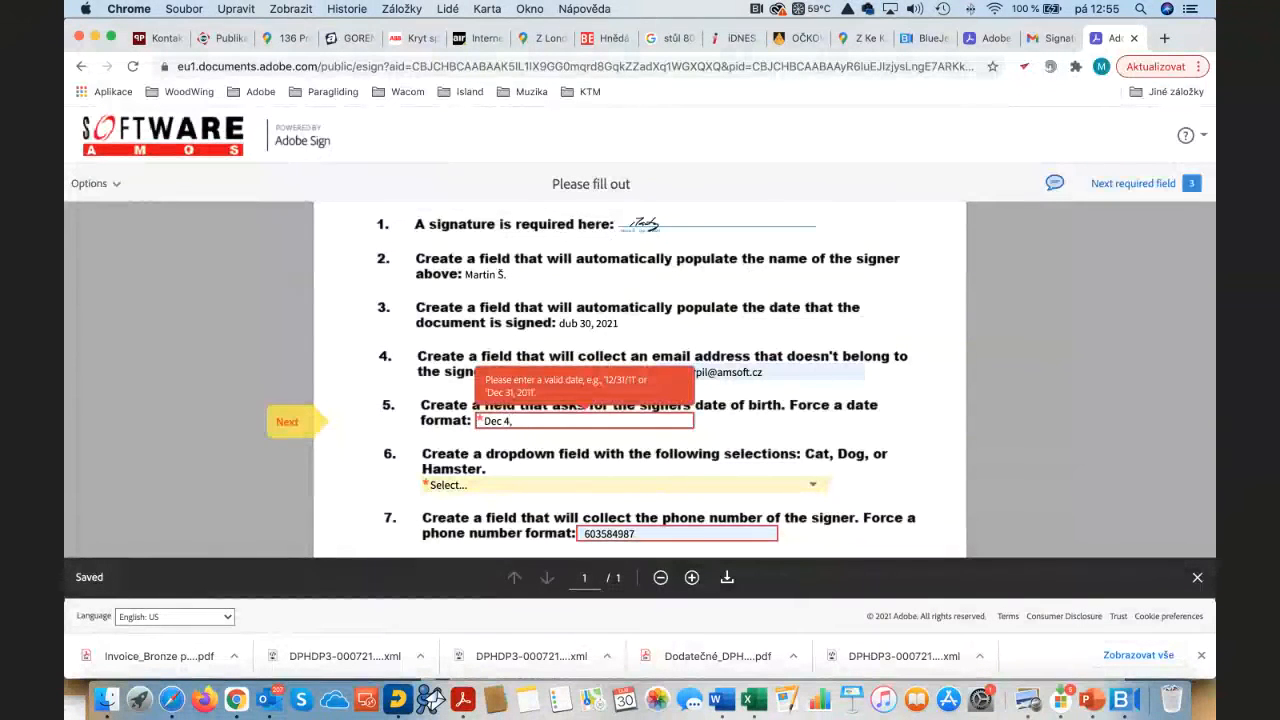
text(, 1980)
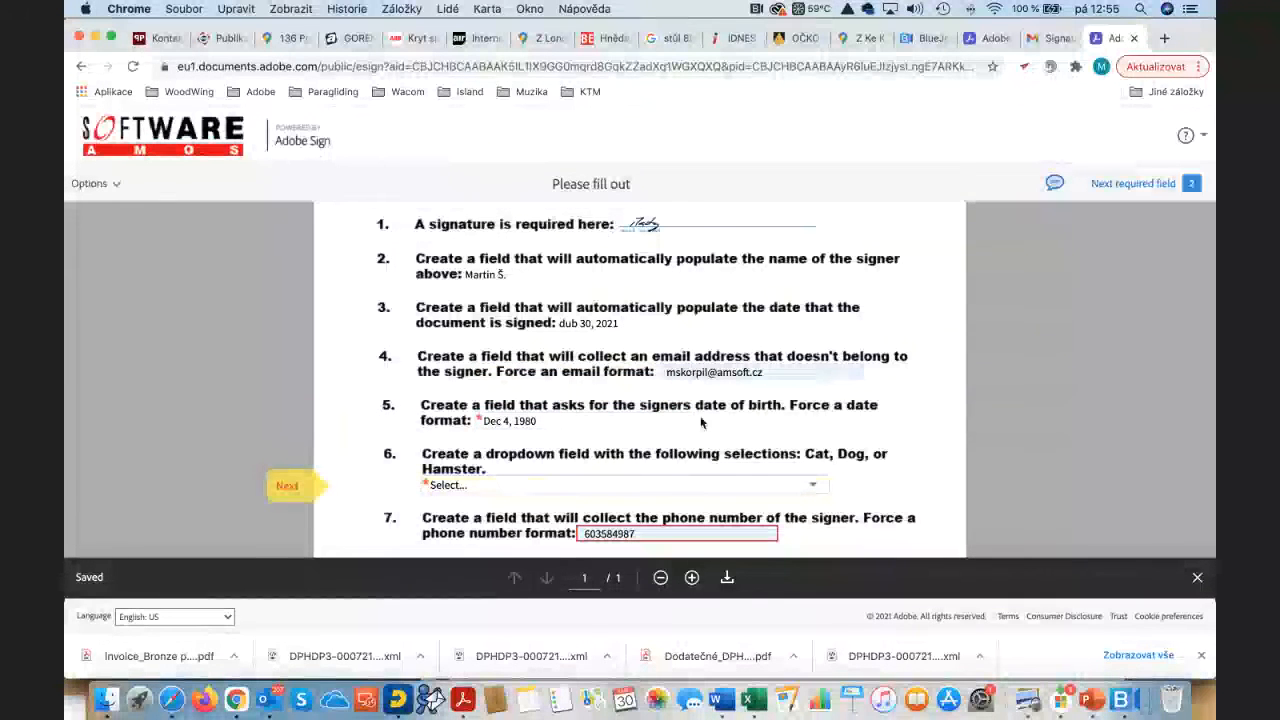
Step: Choose Cat as the item 6 pet, leave the manager's name empty, and review the form
scroll(750, 455, down, 3)
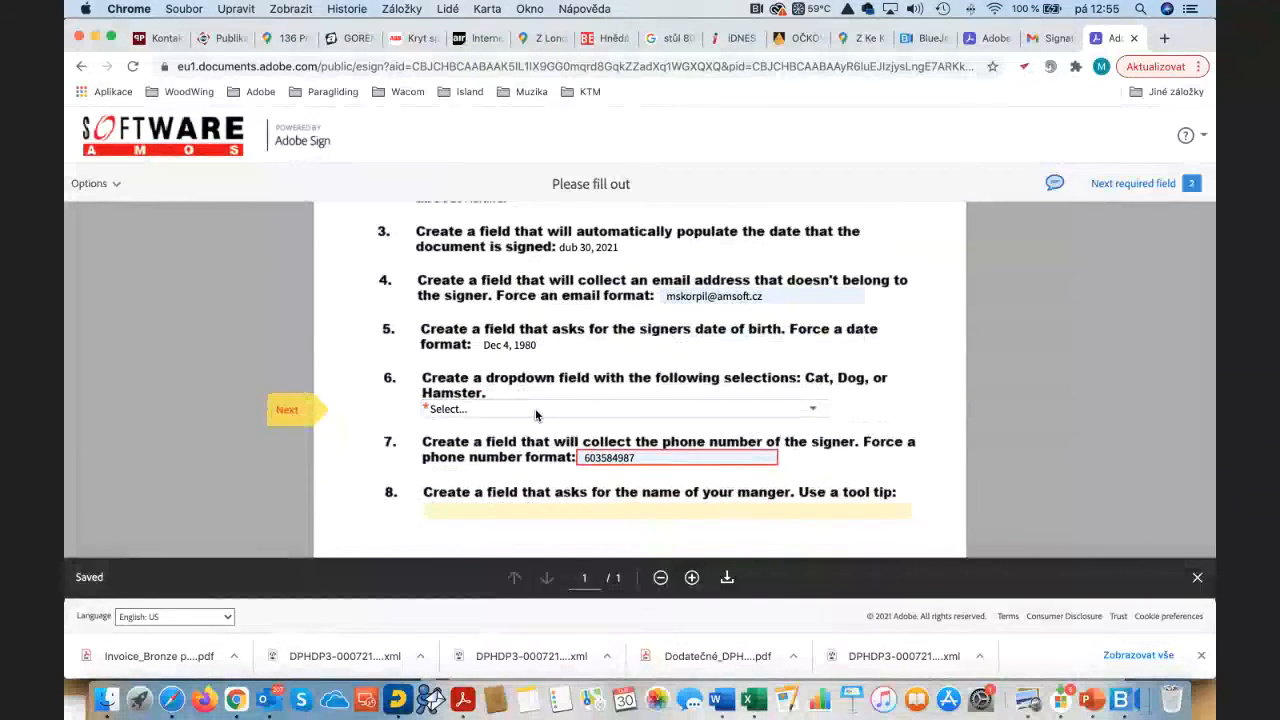
click(811, 412)
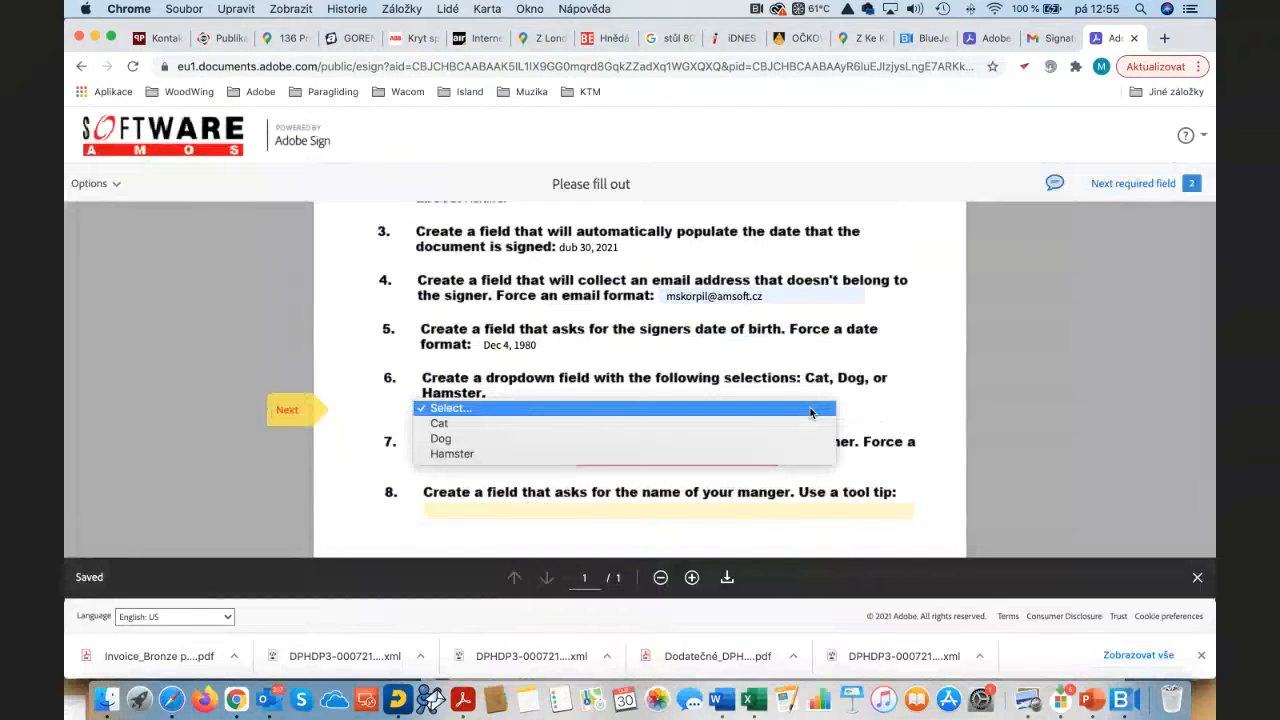
click(463, 424)
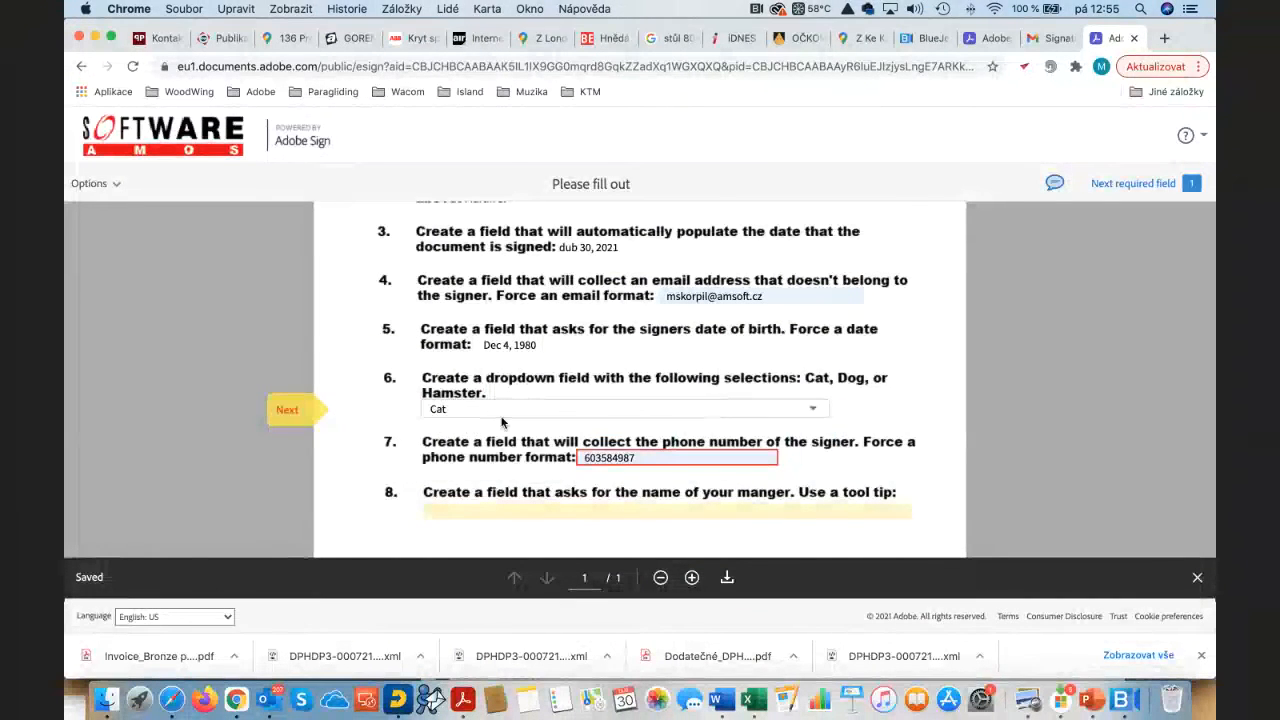
scroll(600, 400, down, 1)
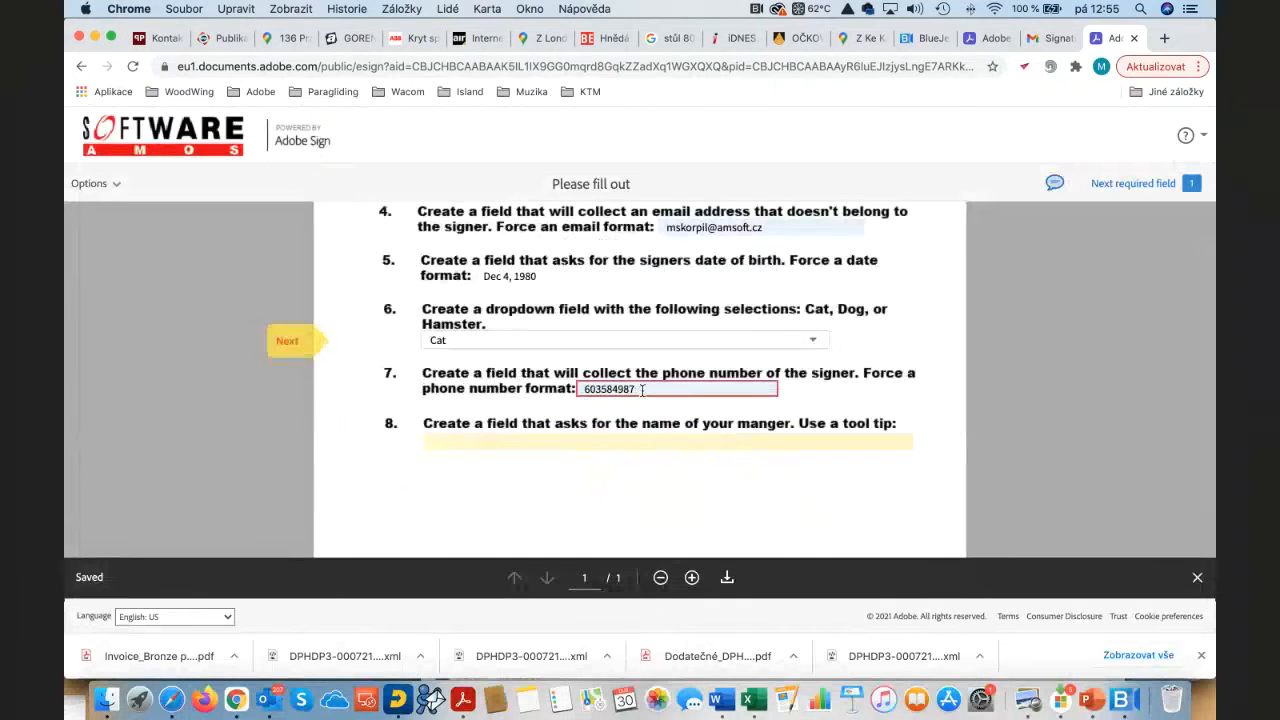
click(599, 432)
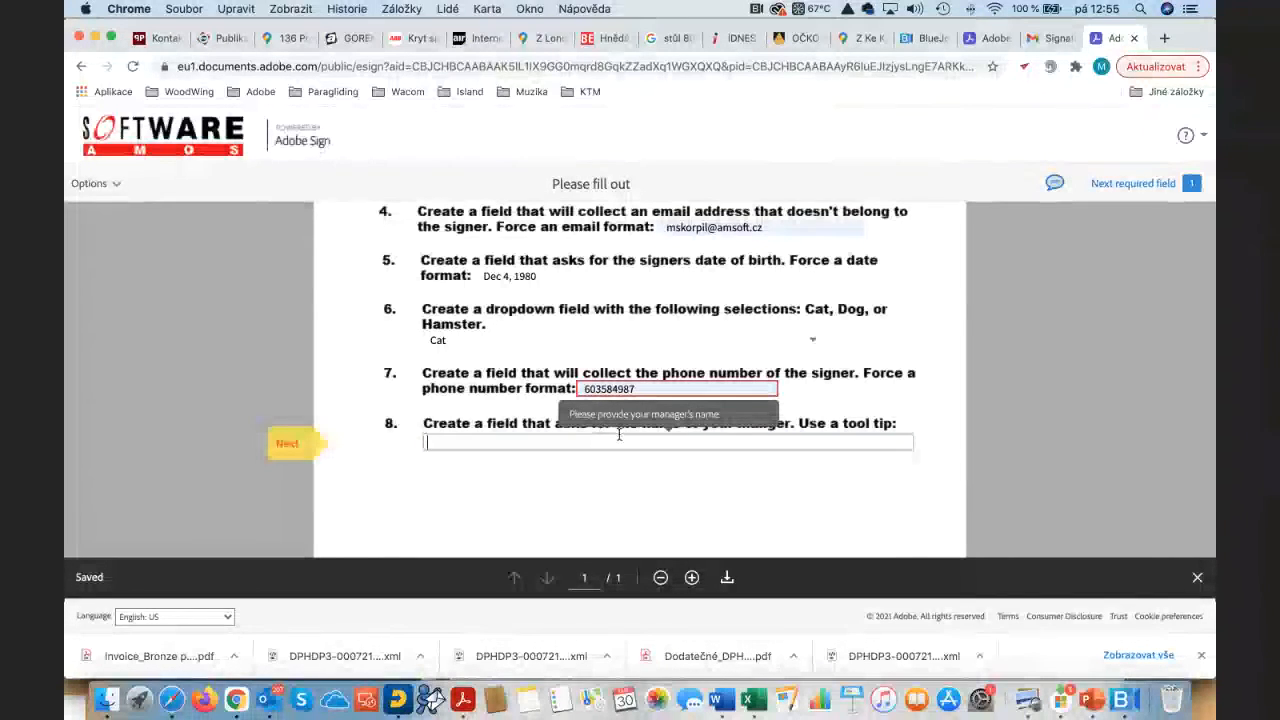
click(770, 483)
scroll(861, 467, down, 3)
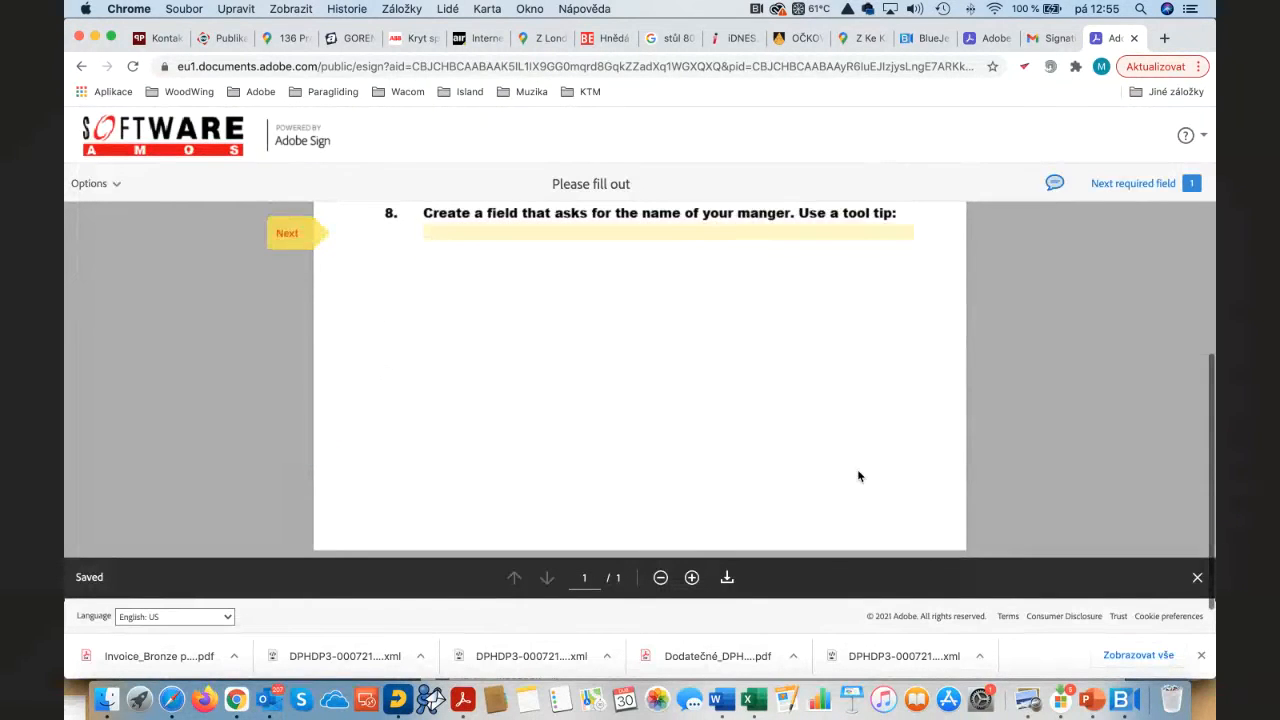
scroll(857, 470, up, 5)
scroll(812, 499, up, 3)
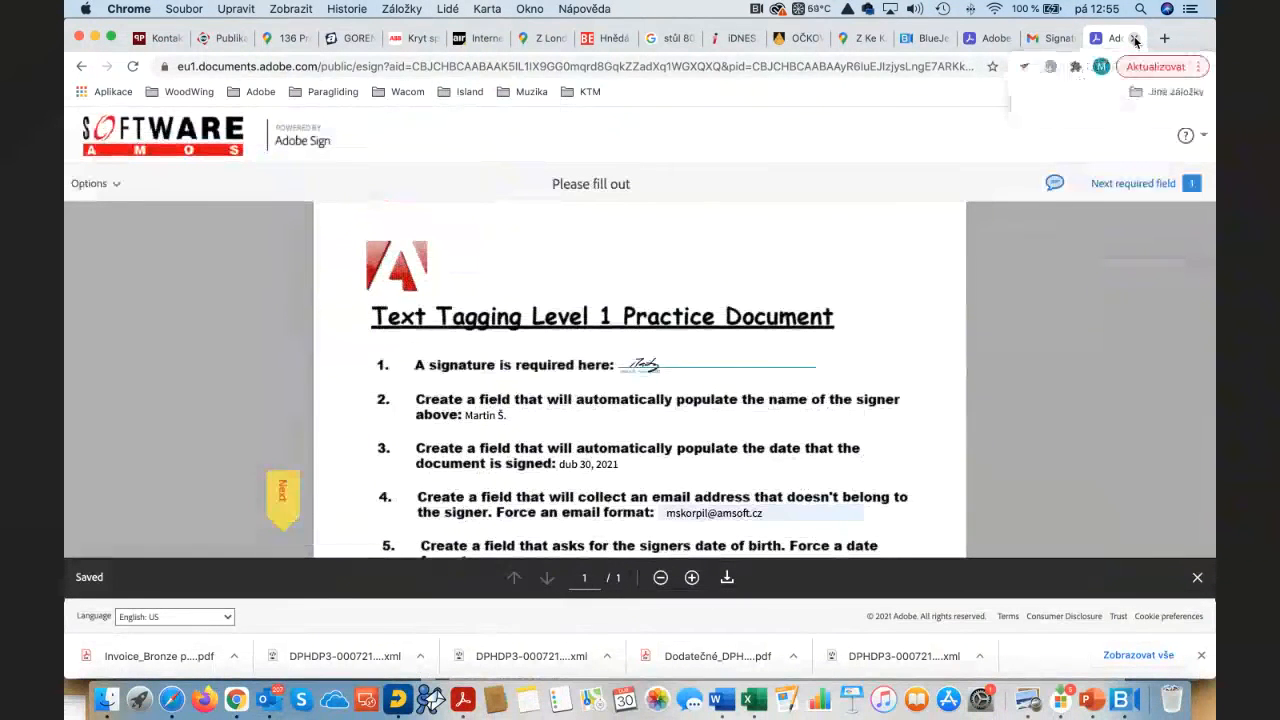
Step: Close the signing page, return to Adobe Sign and sign out from the user menu
click(1134, 38)
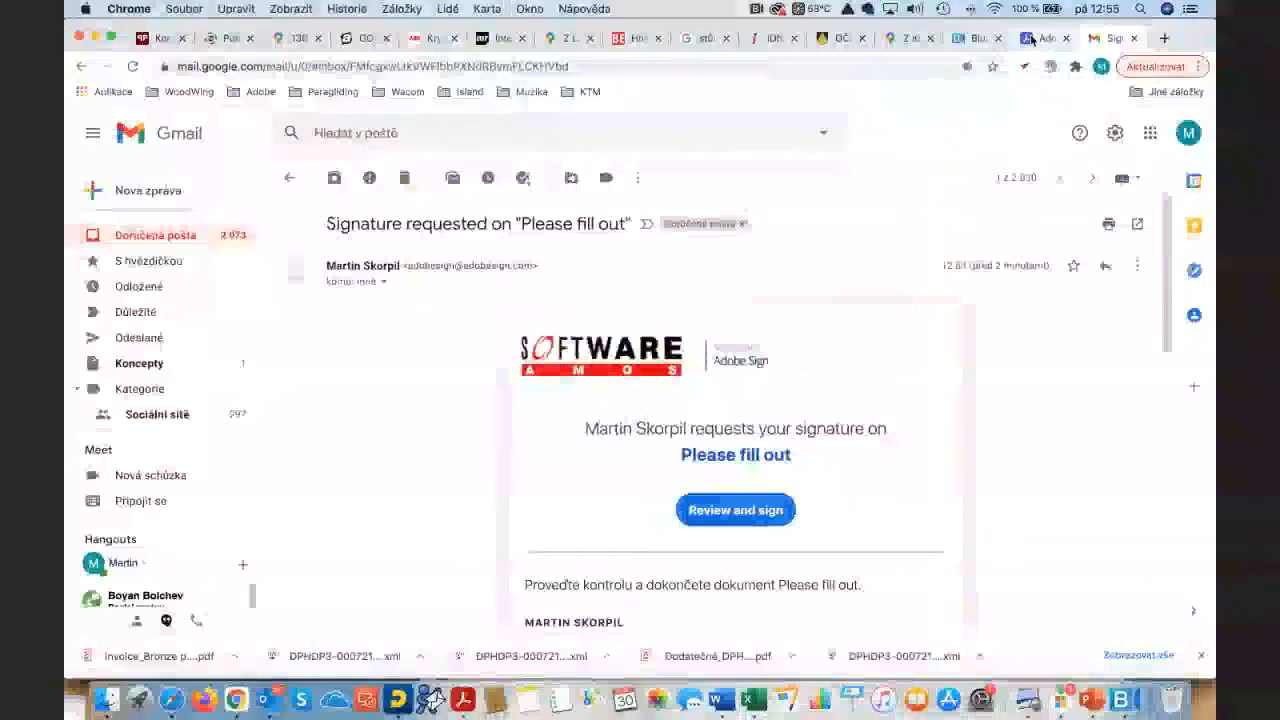
click(1046, 38)
click(1180, 135)
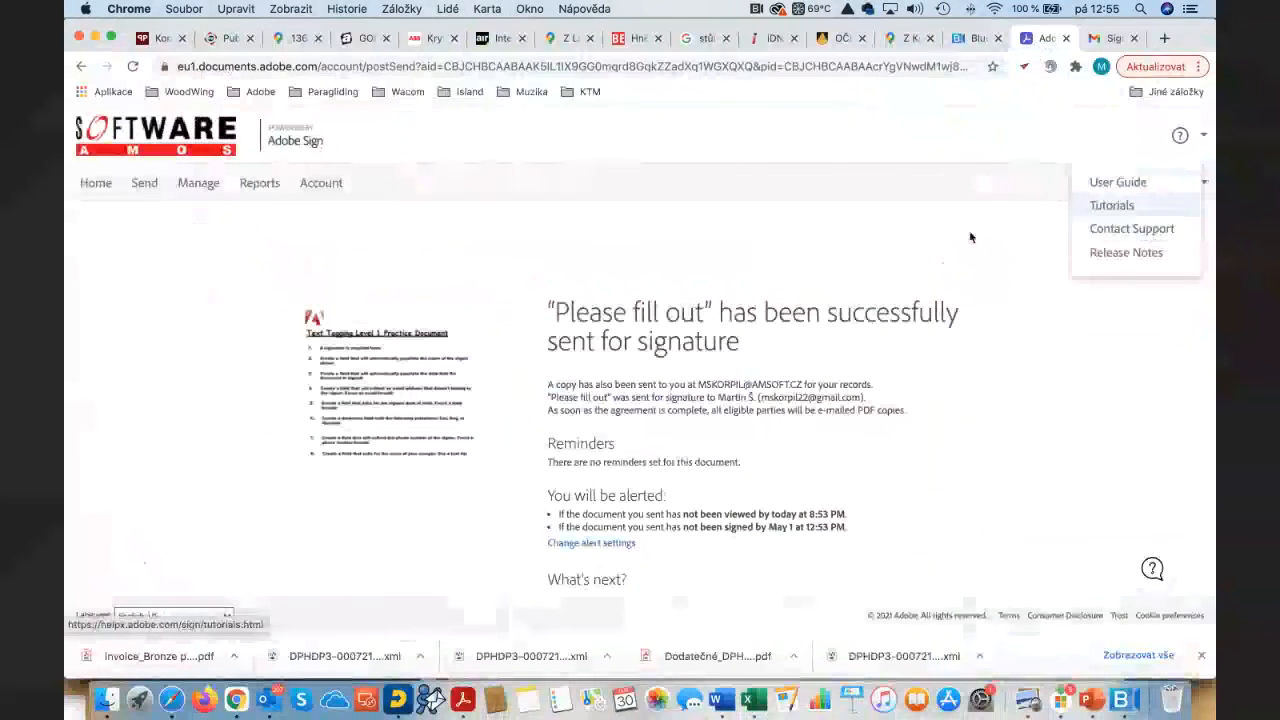
click(1198, 183)
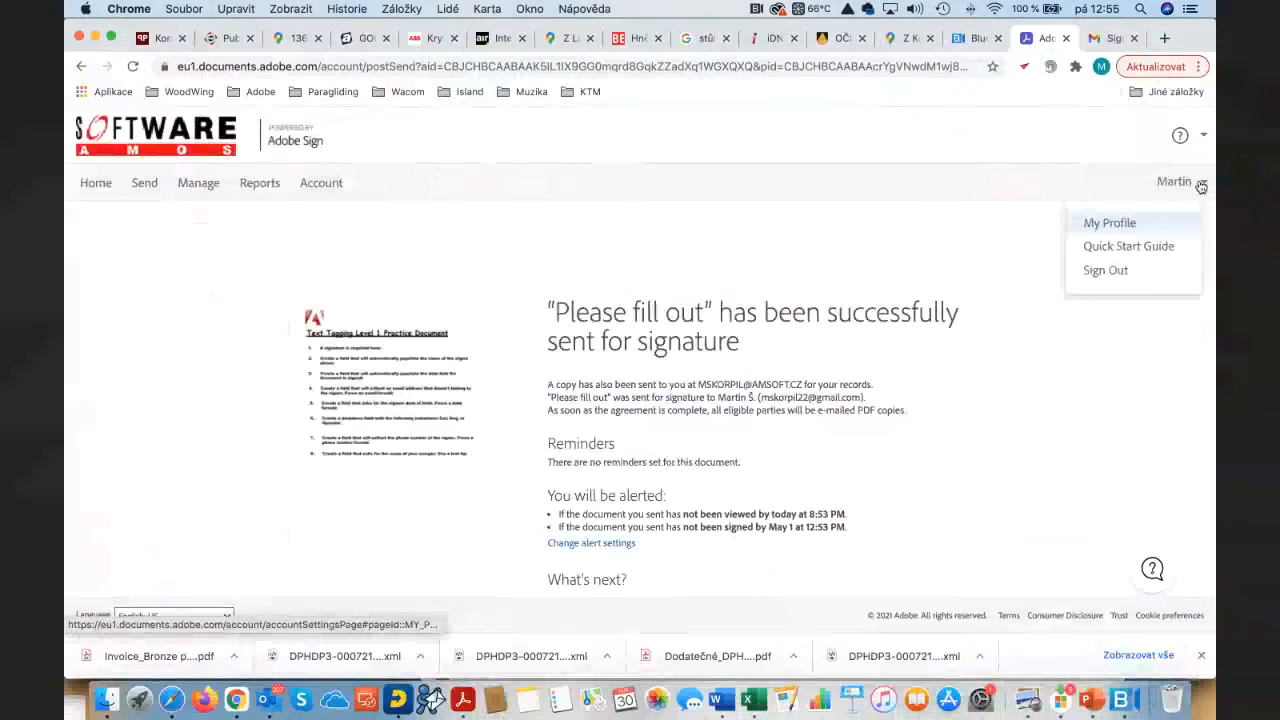
click(1125, 276)
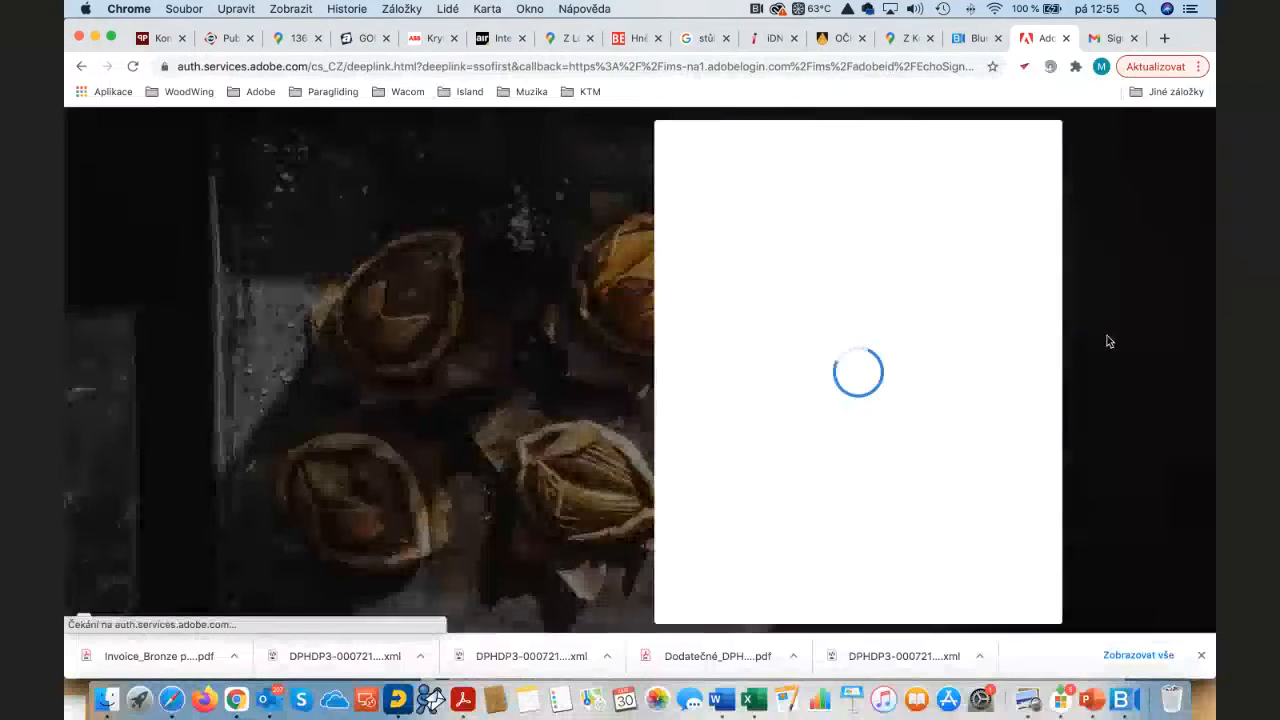
Step: Sign back in to the work account using the saved e-mail and password
click(854, 271)
click(811, 340)
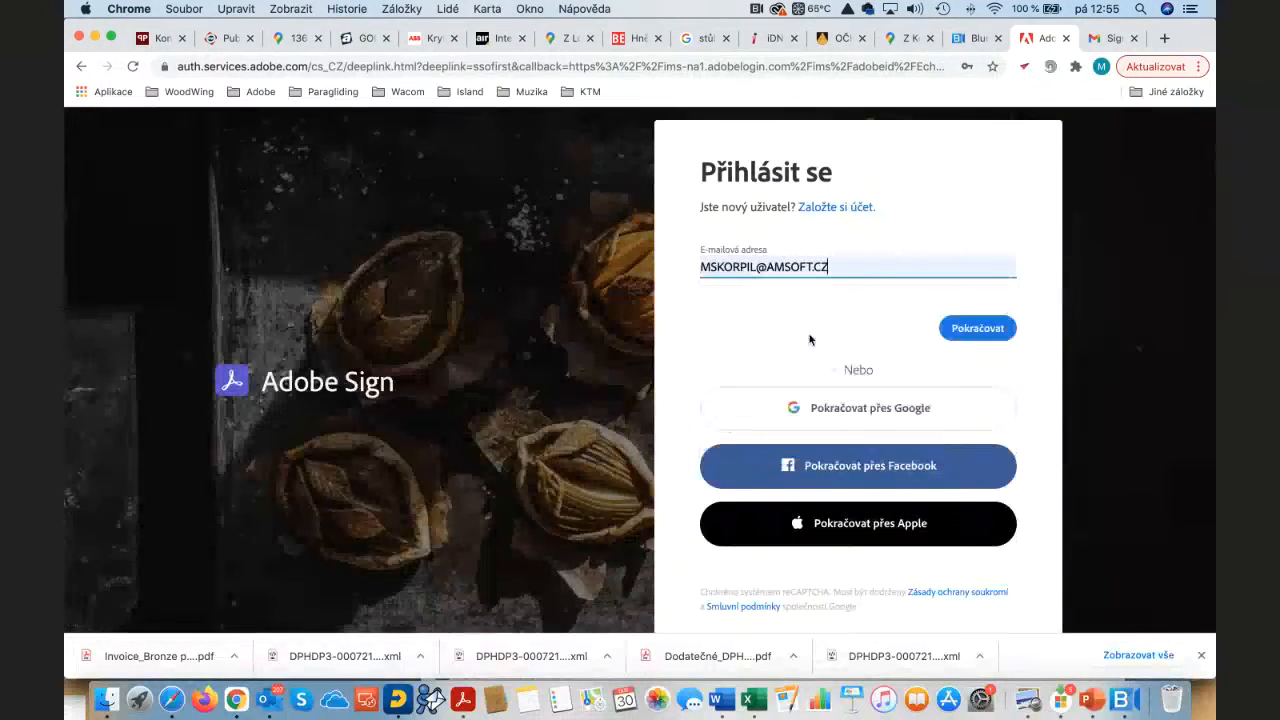
click(983, 329)
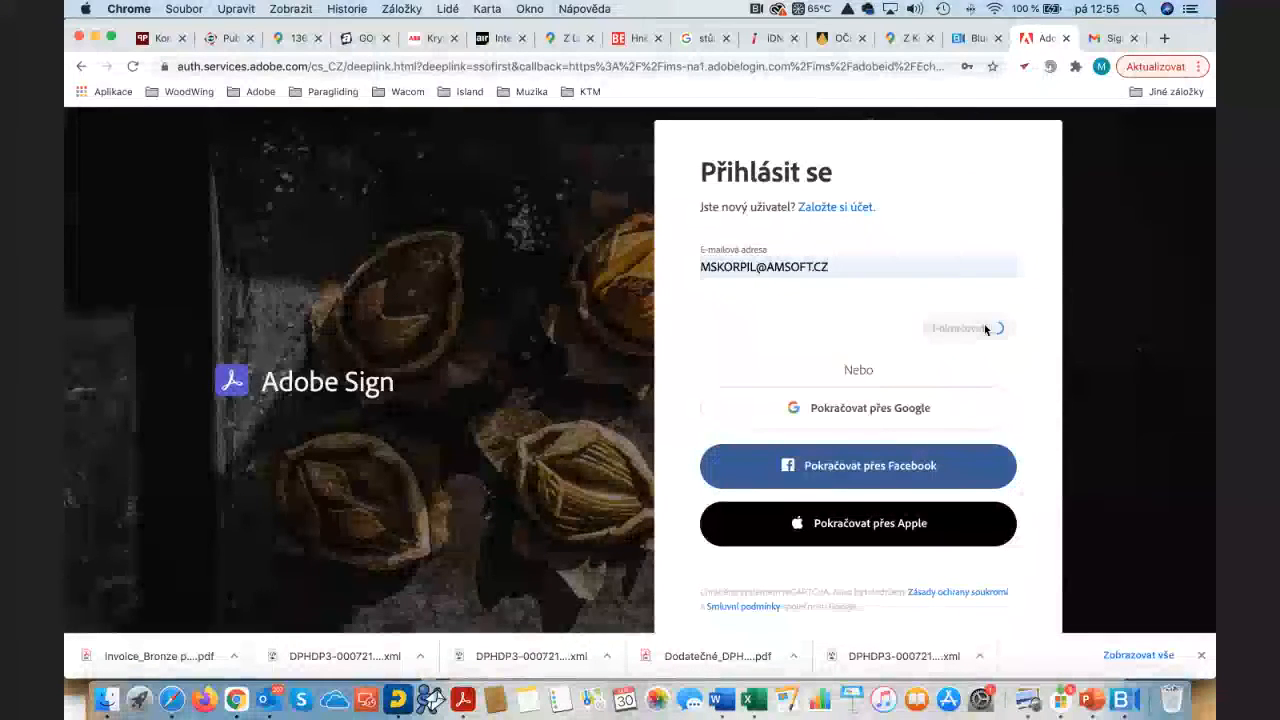
click(859, 318)
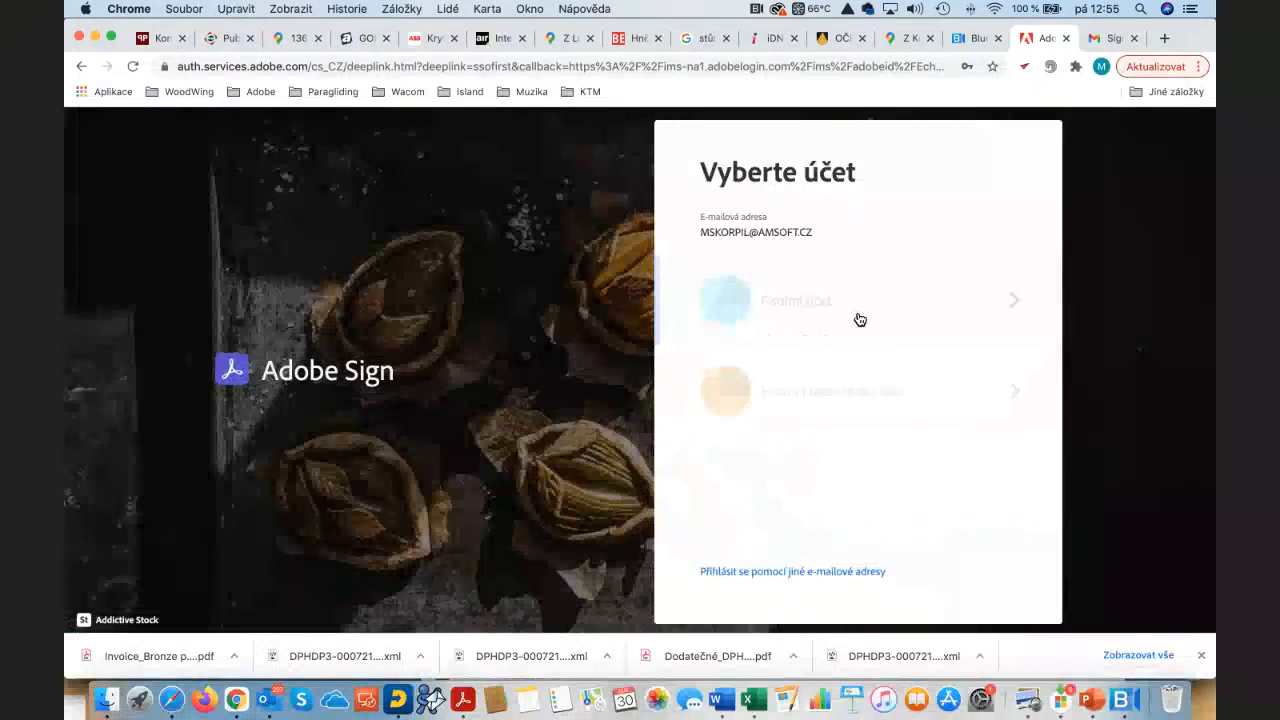
click(985, 370)
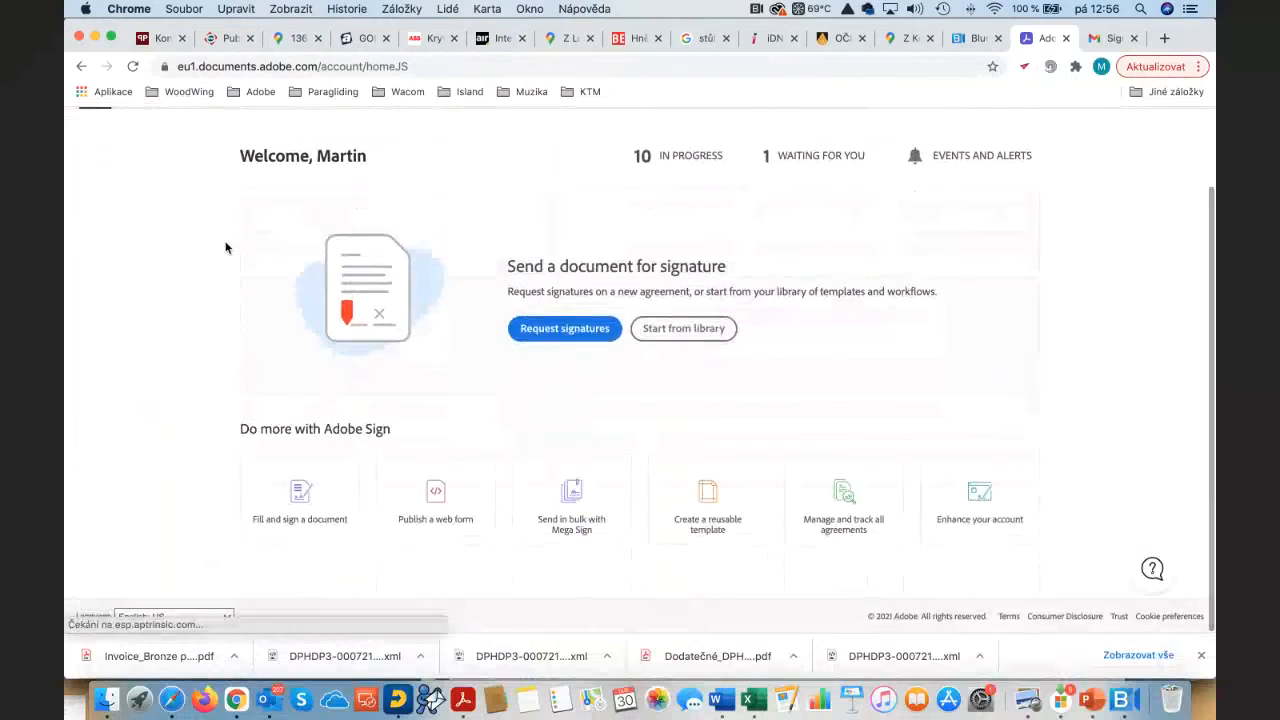
Step: On the Manage page, list the 10 In Progress agreements, including 'Please fill out'
click(197, 186)
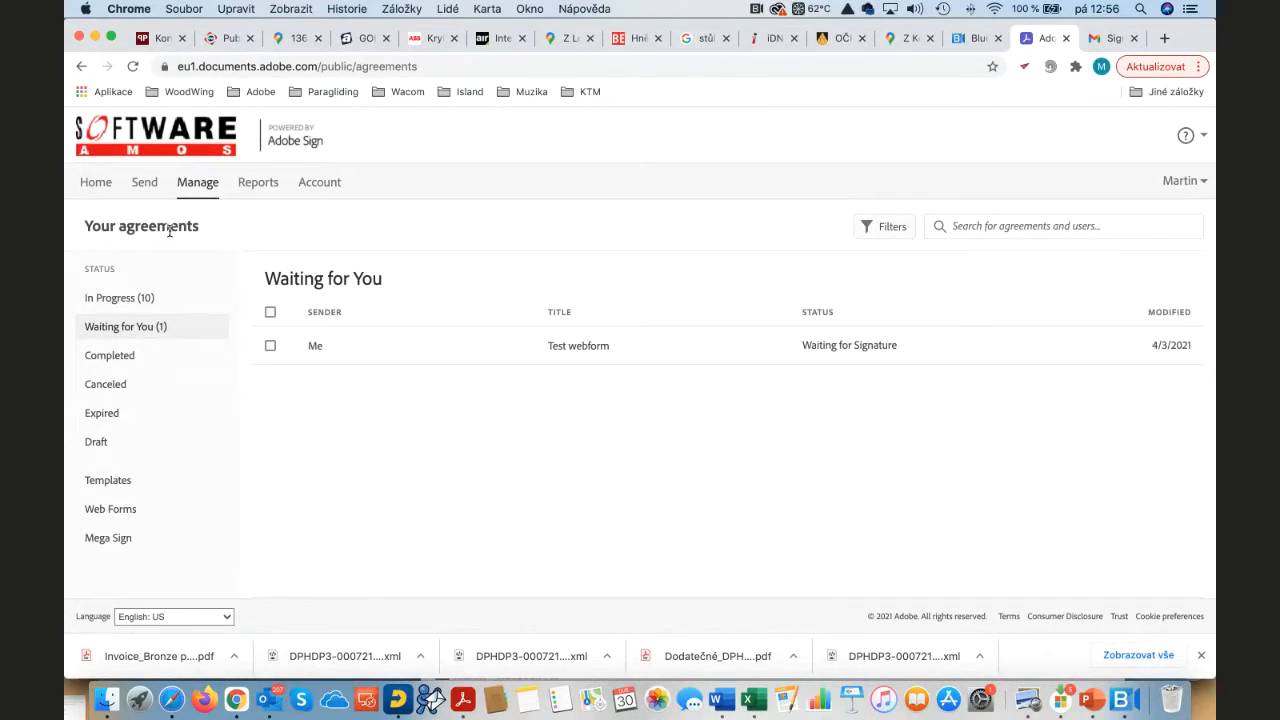
click(135, 300)
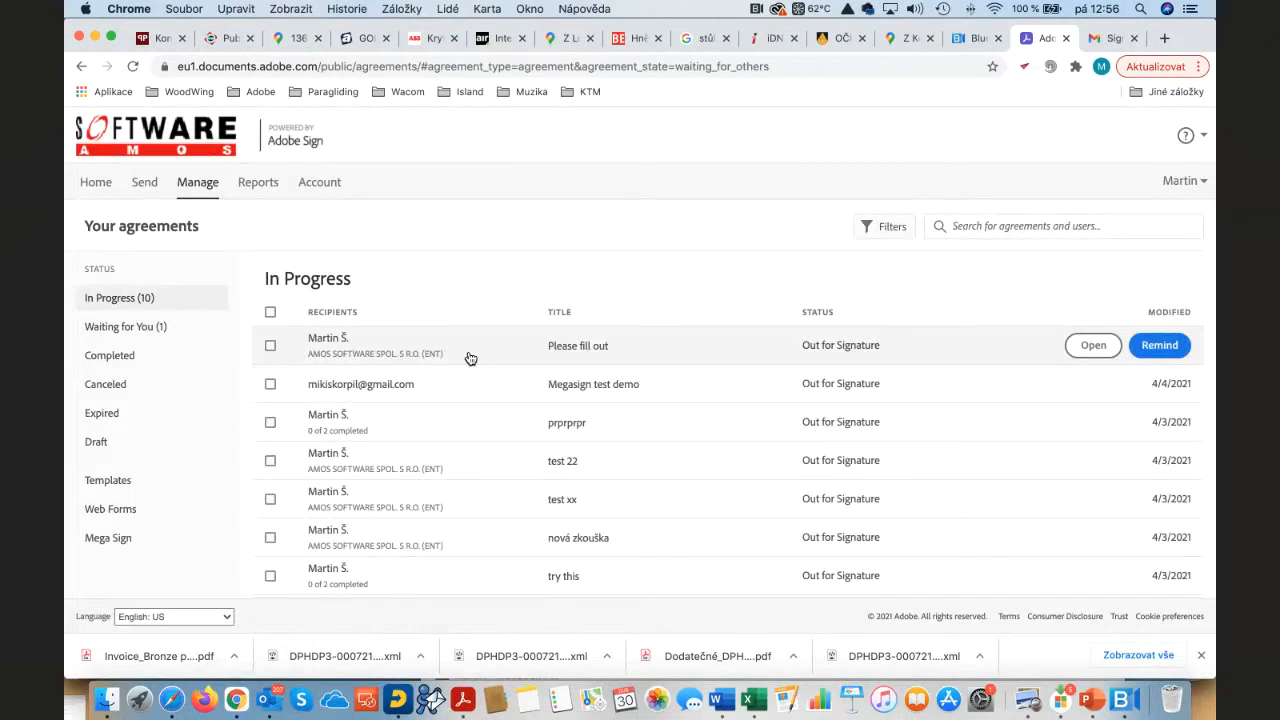
Step: Open Account settings, go to Workflows, and select the PTO request (CZ) workflow
click(330, 185)
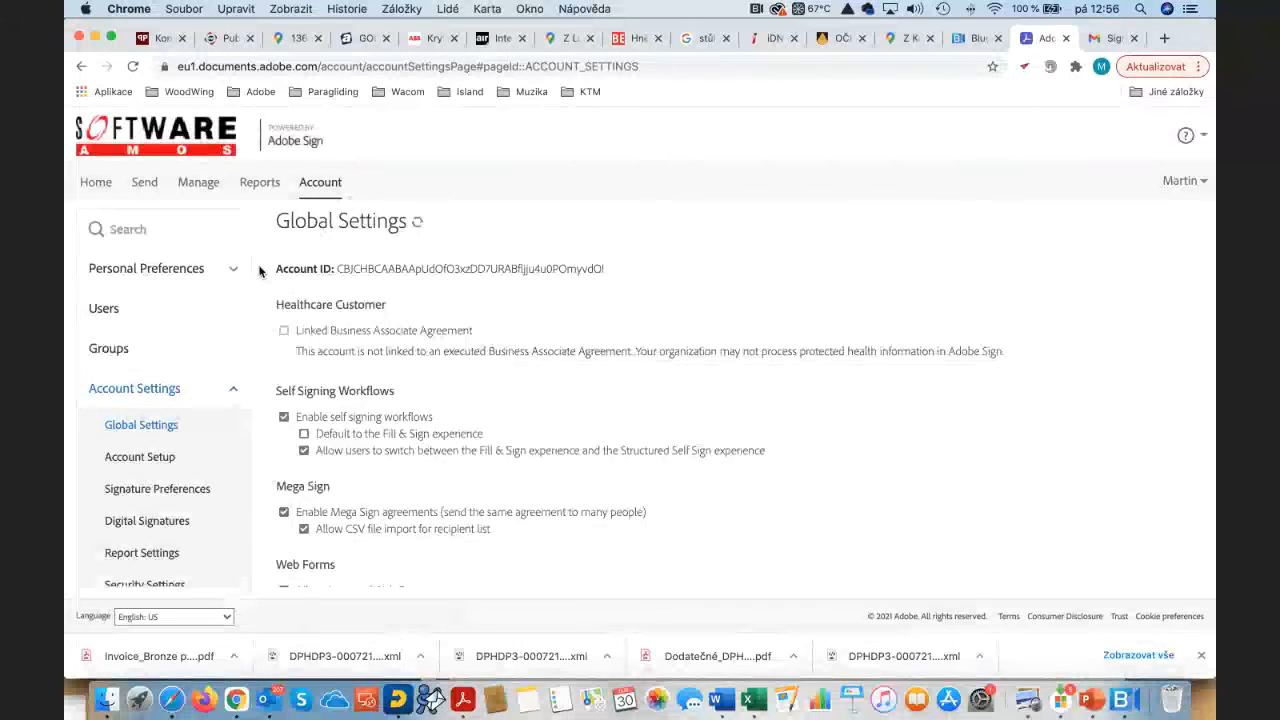
scroll(195, 345, down, 5)
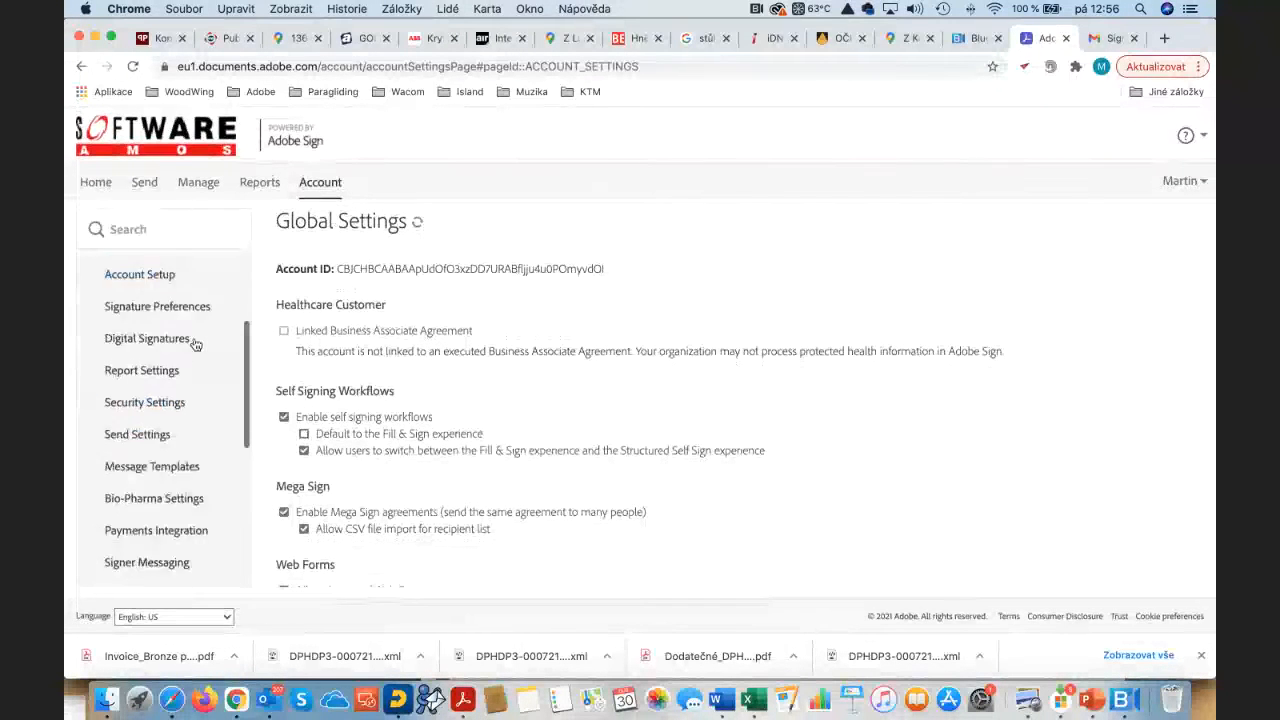
scroll(195, 345, down, 3)
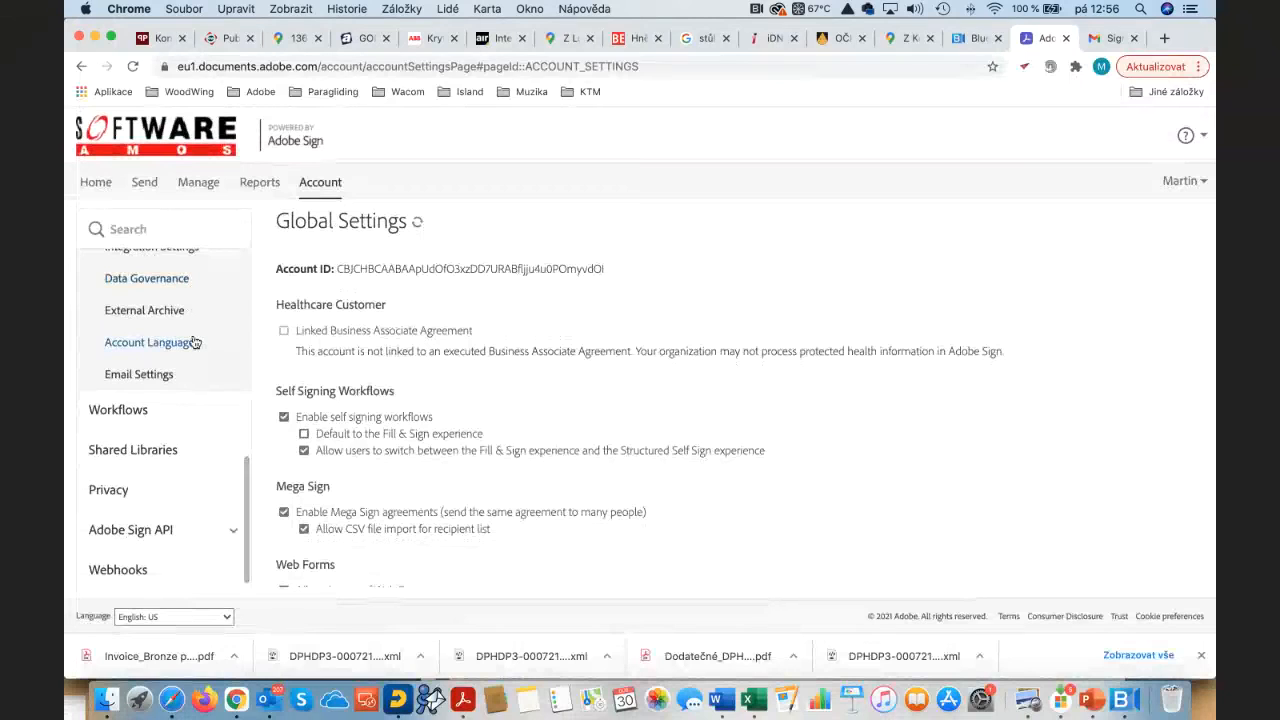
click(148, 414)
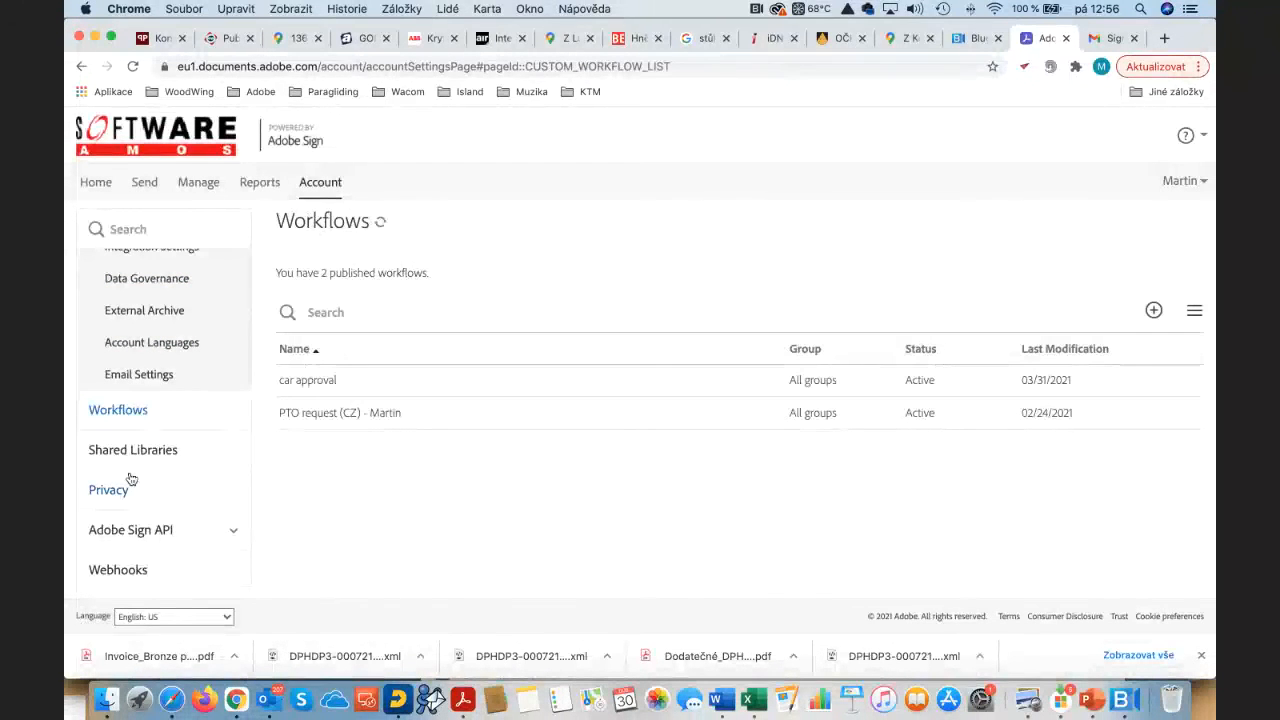
click(343, 418)
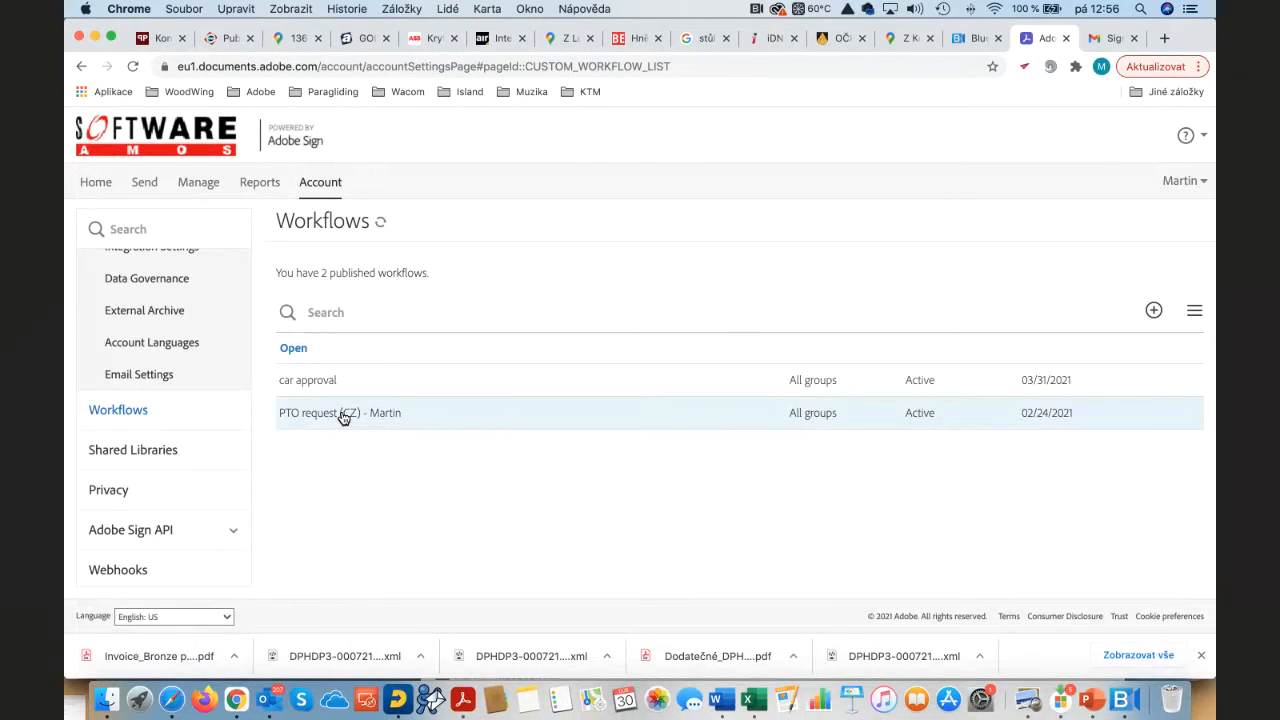
Step: Open the PTO request (CZ) workflow in Workflow Designer and review its Agreement Info and four-recipient routing
double_click(343, 418)
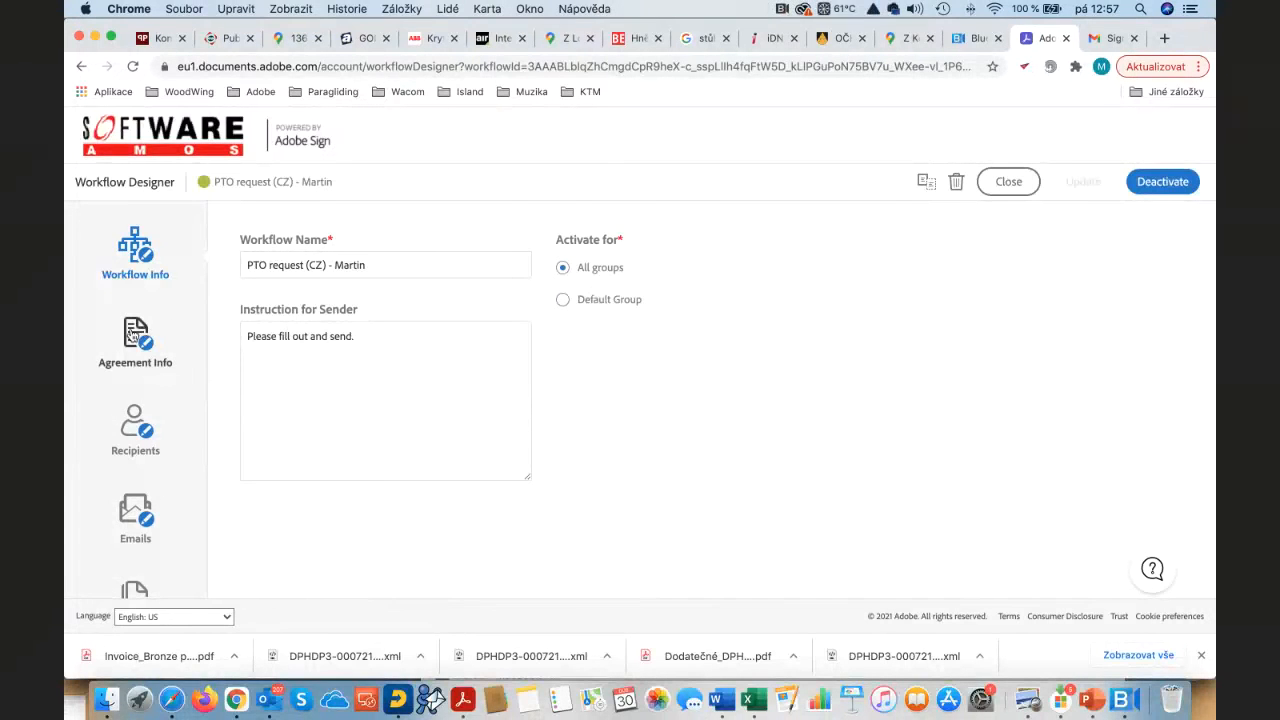
click(133, 335)
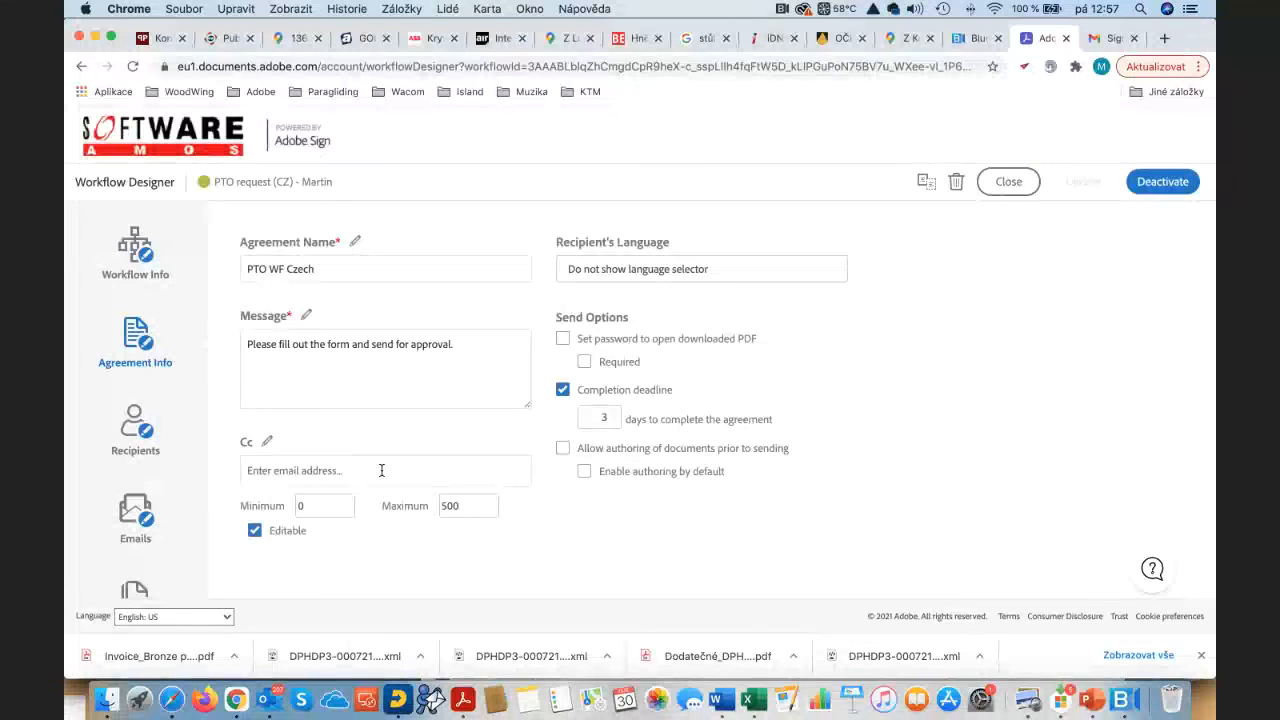
click(141, 431)
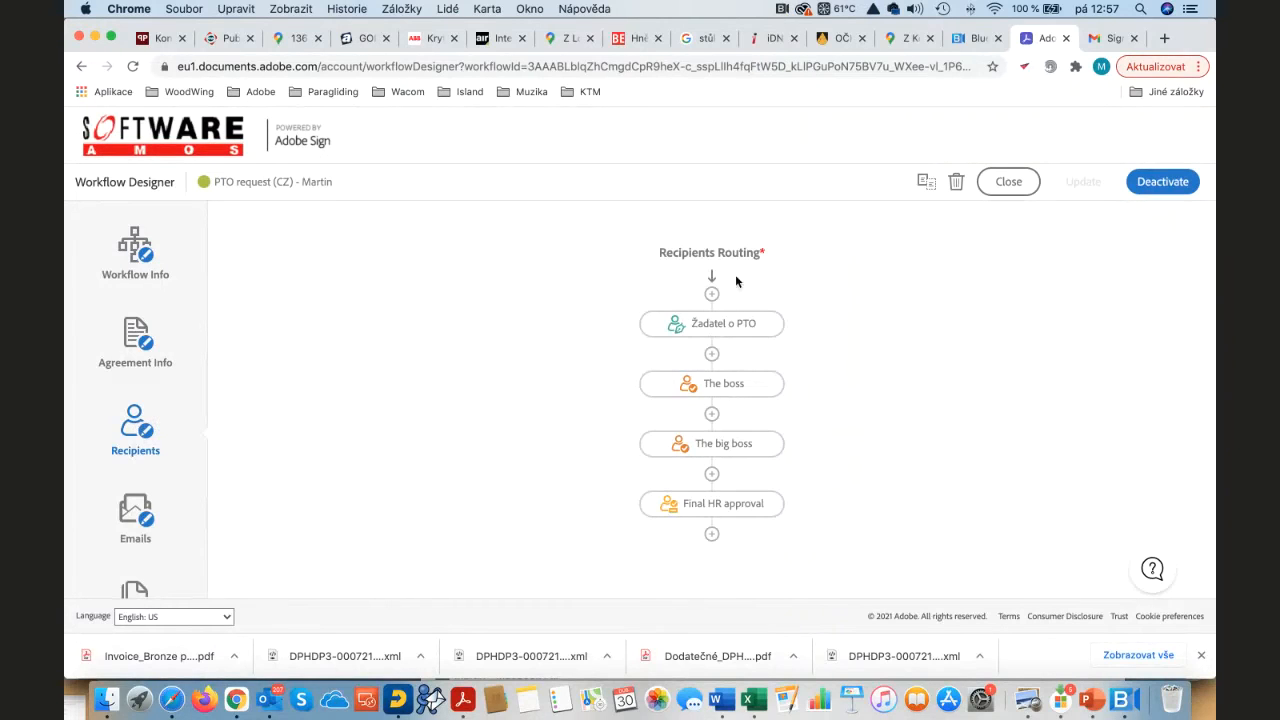
Step: Review the PTO workflow's email notification settings
scroll(719, 325, down, 1)
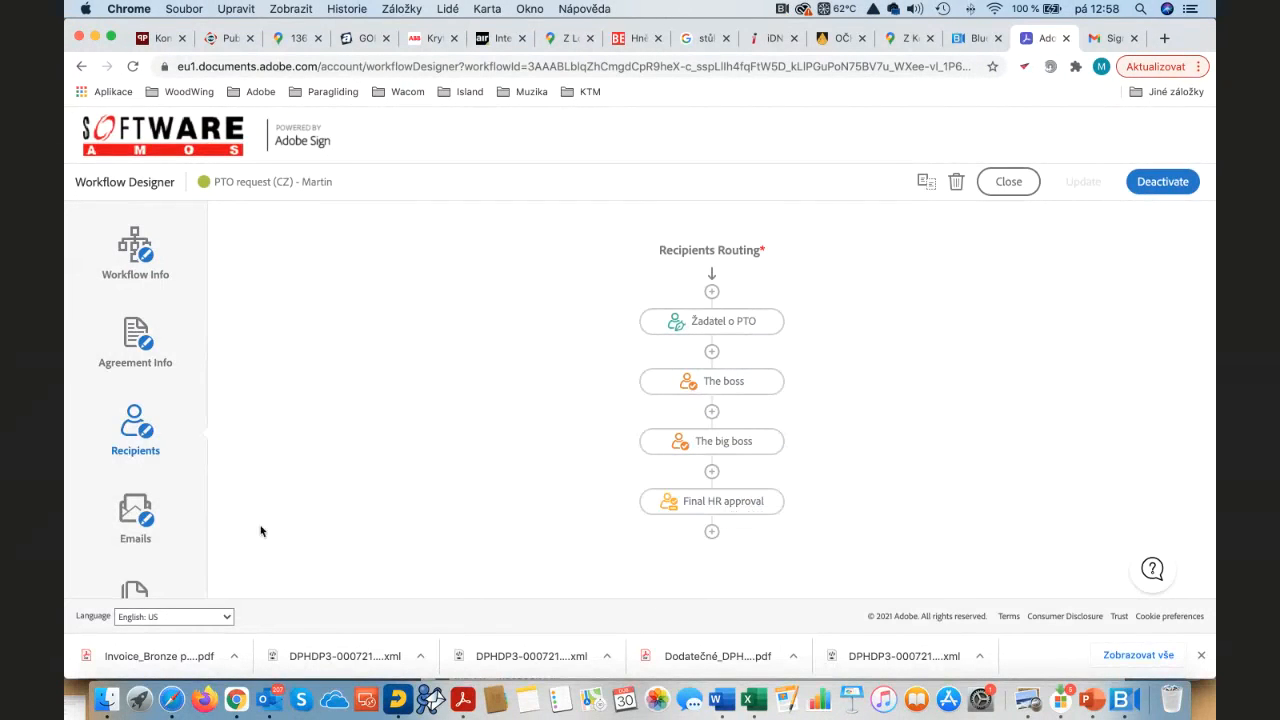
click(132, 518)
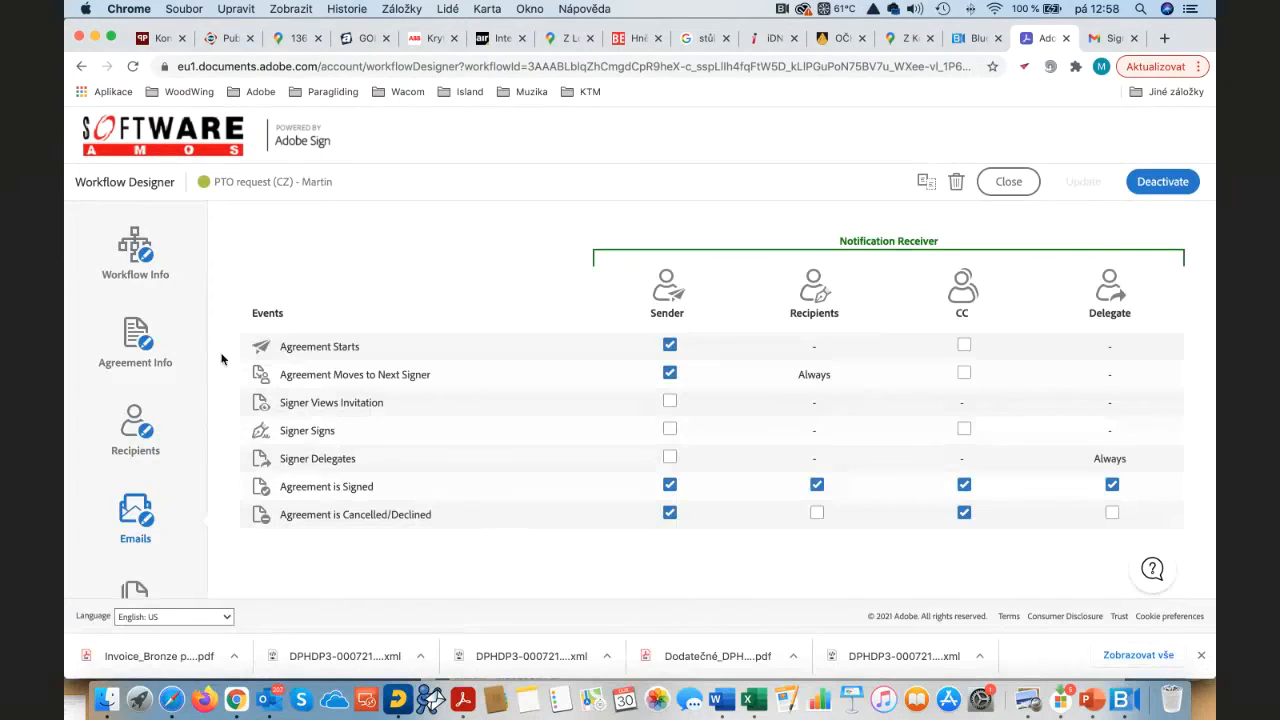
scroll(222, 359, down, 10)
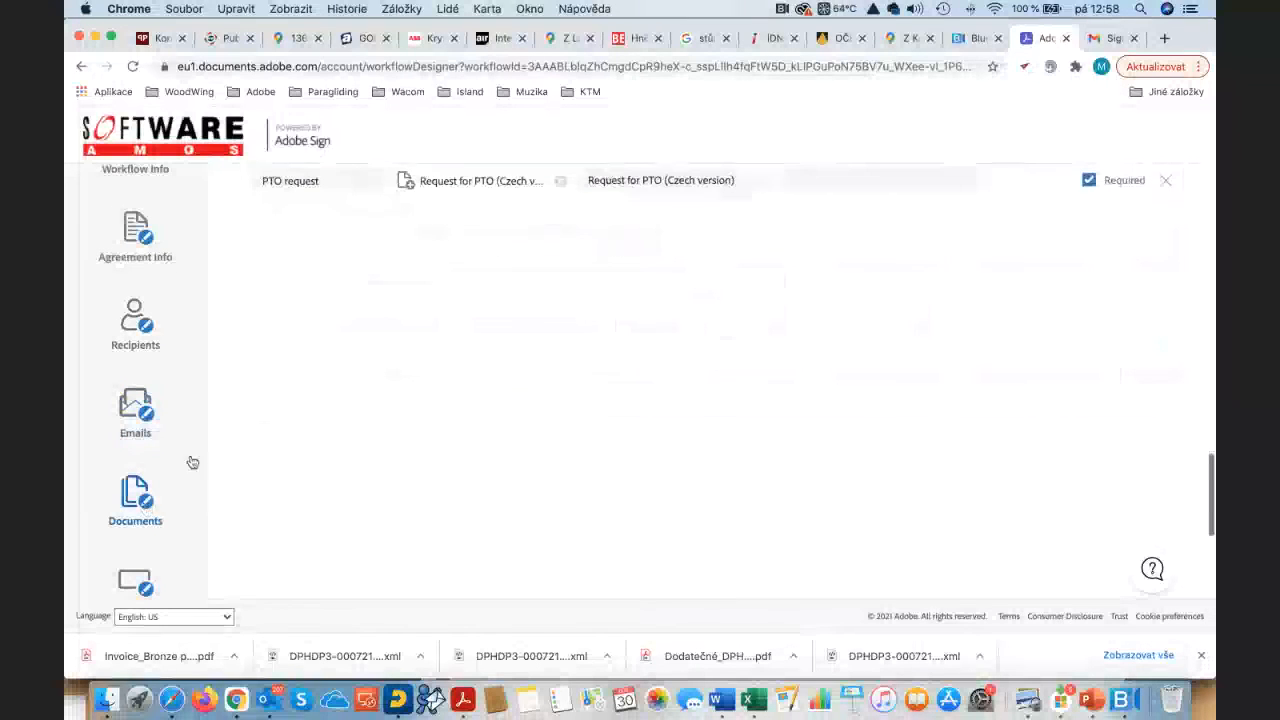
scroll(680, 383, down, 2)
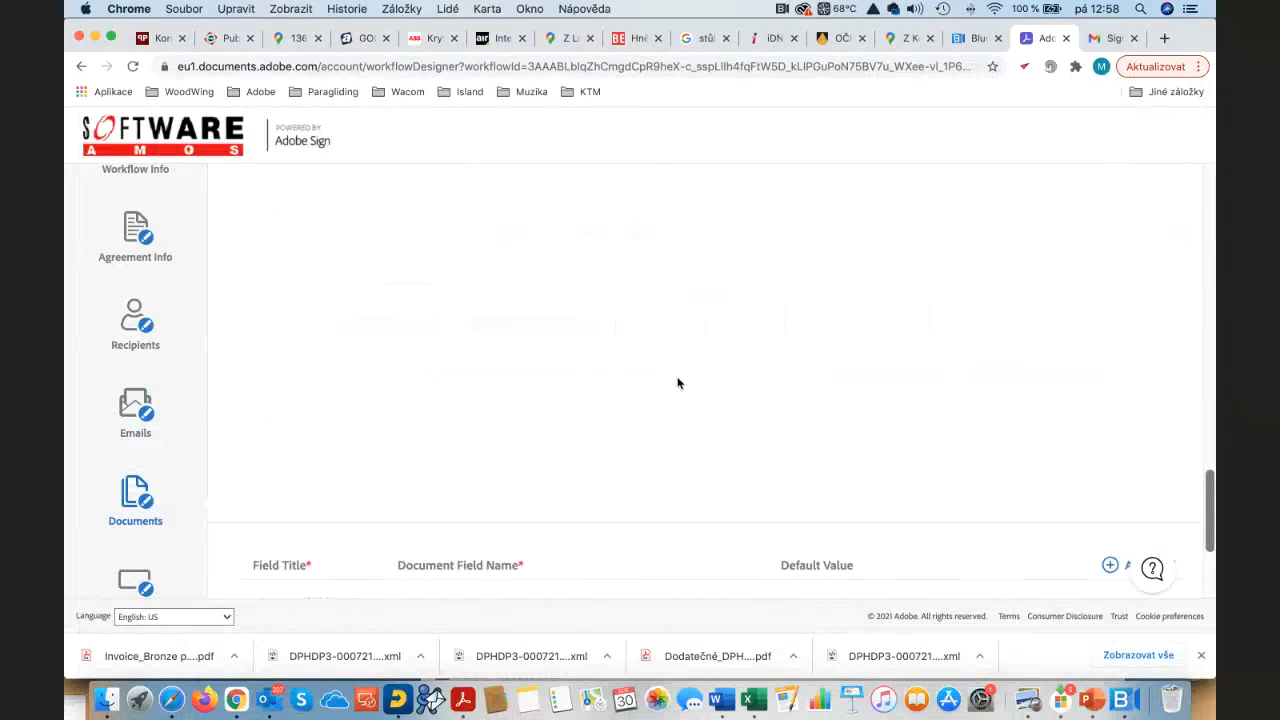
scroll(677, 383, down, 2)
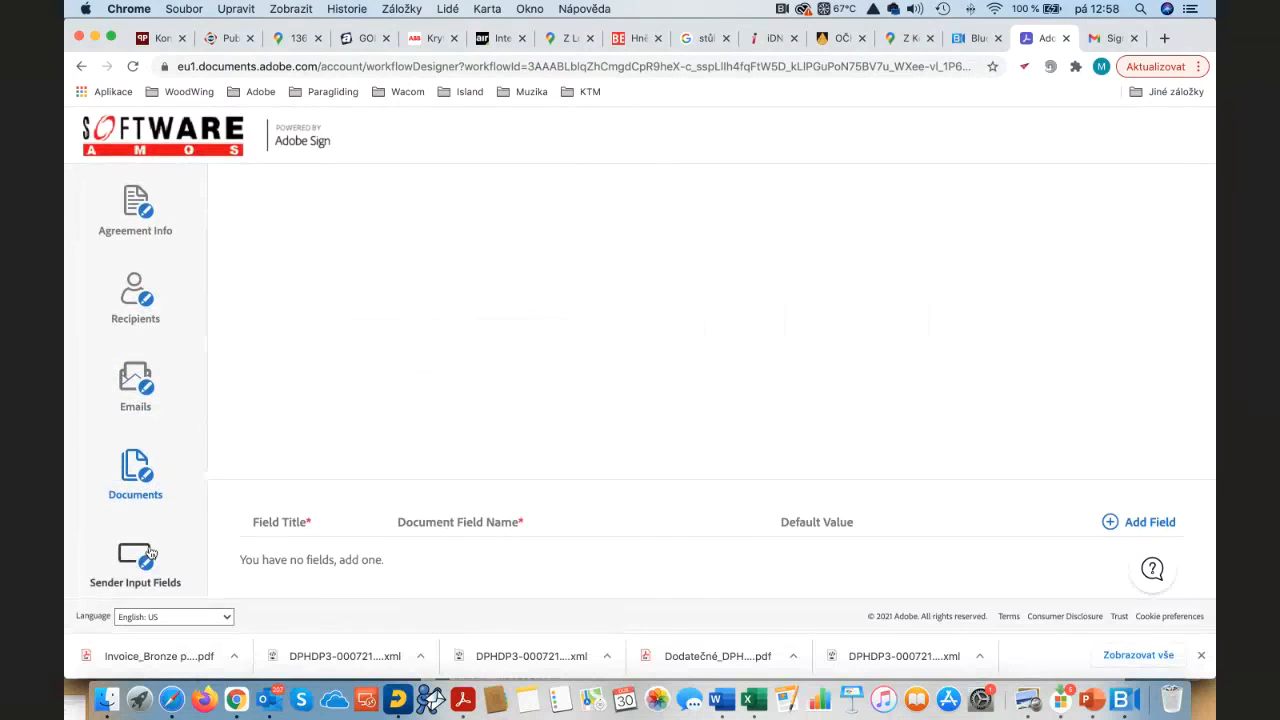
Step: Review the Sender Input Fields section, then bring up BlueJeans' Share Screen options with Screen 1 shared
click(150, 553)
scroll(526, 420, up, 5)
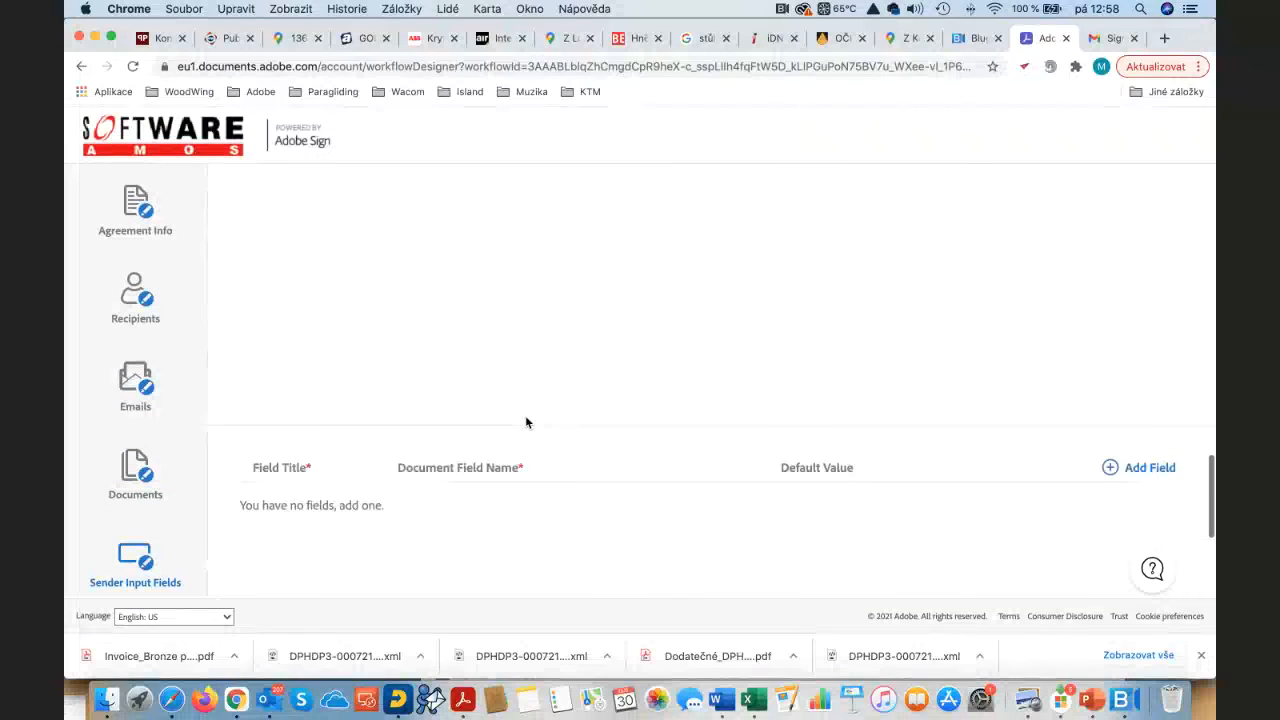
scroll(526, 422, up, 10)
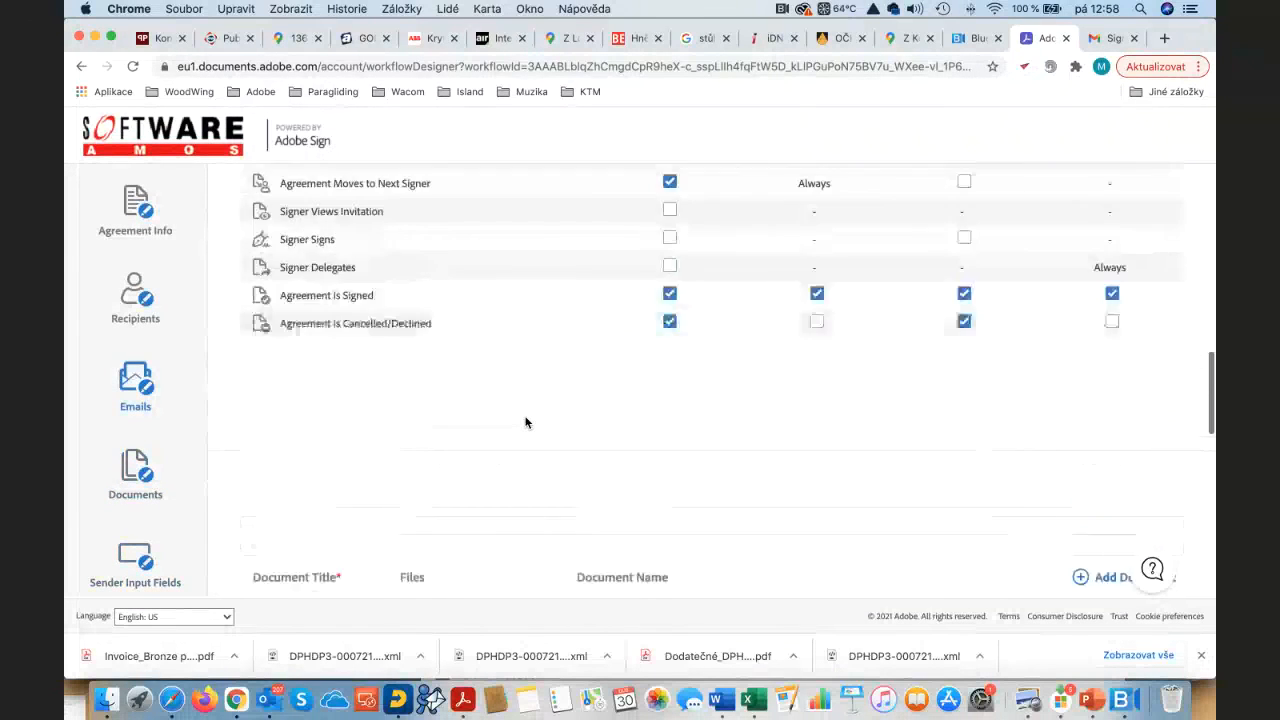
scroll(526, 422, up, 2)
scroll(526, 422, down, 8)
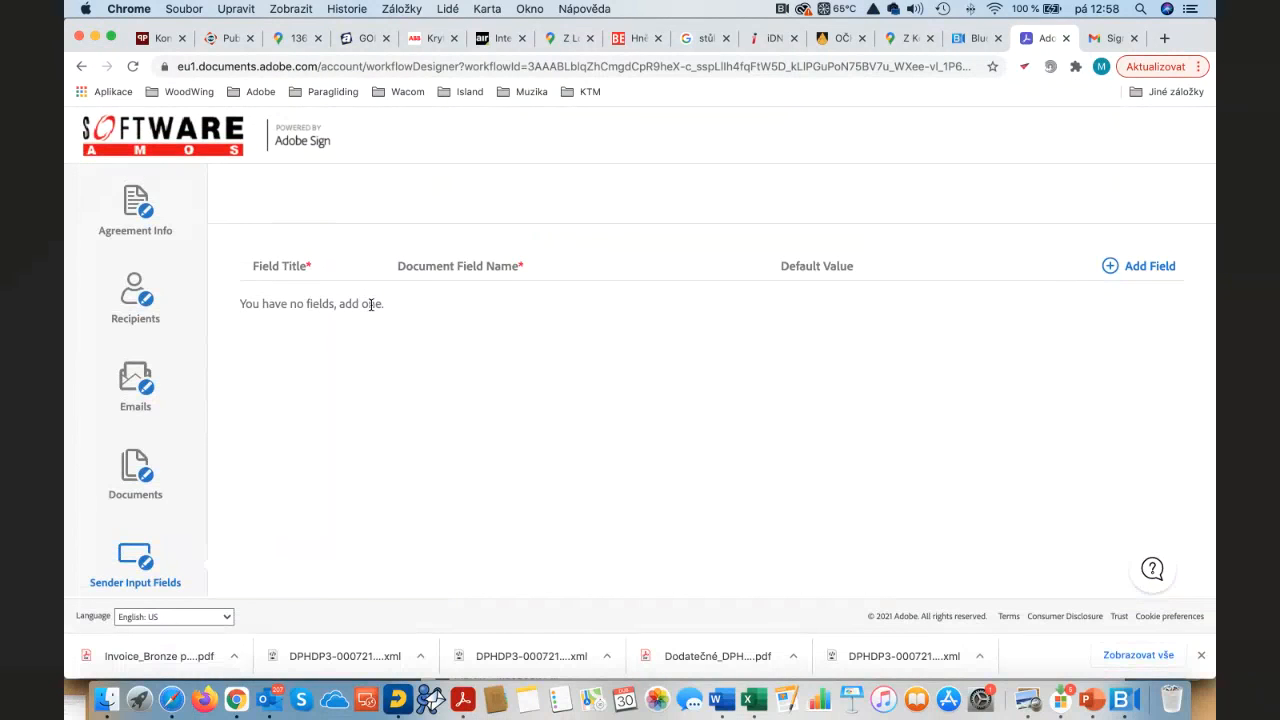
scroll(370, 305, up, 10)
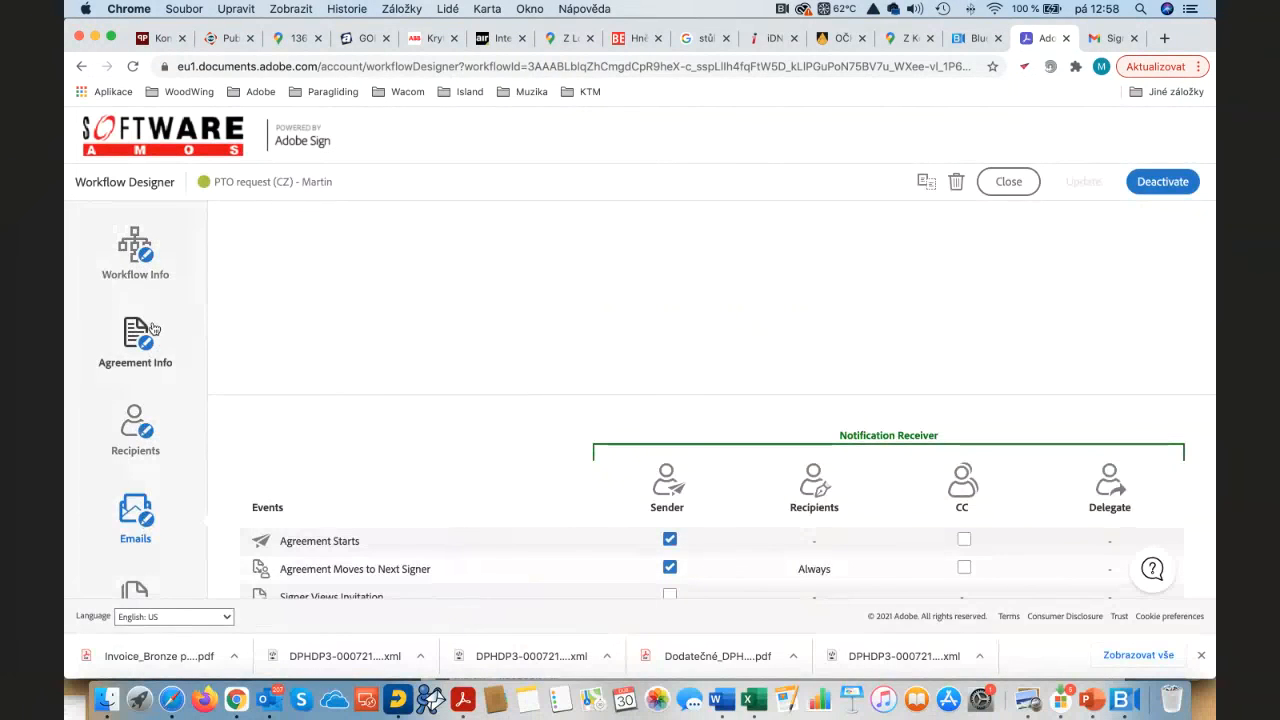
scroll(158, 332, up, 5)
scroll(158, 334, down, 5)
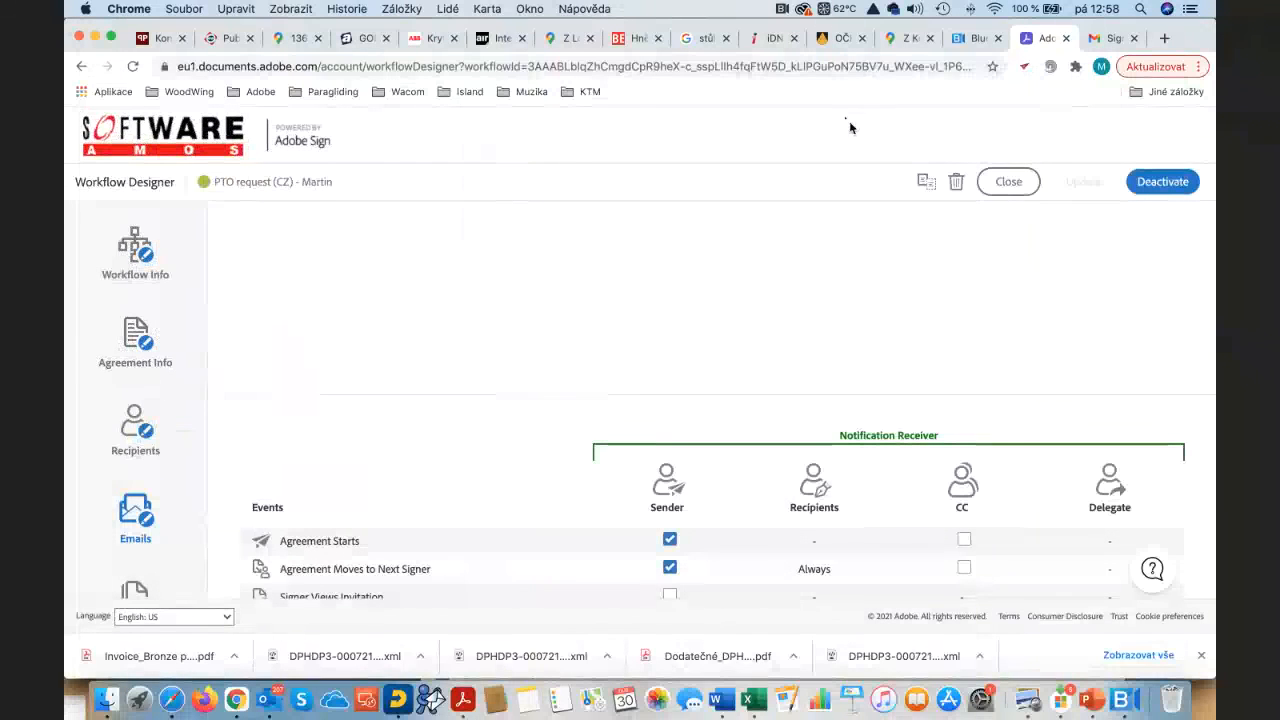
click(975, 40)
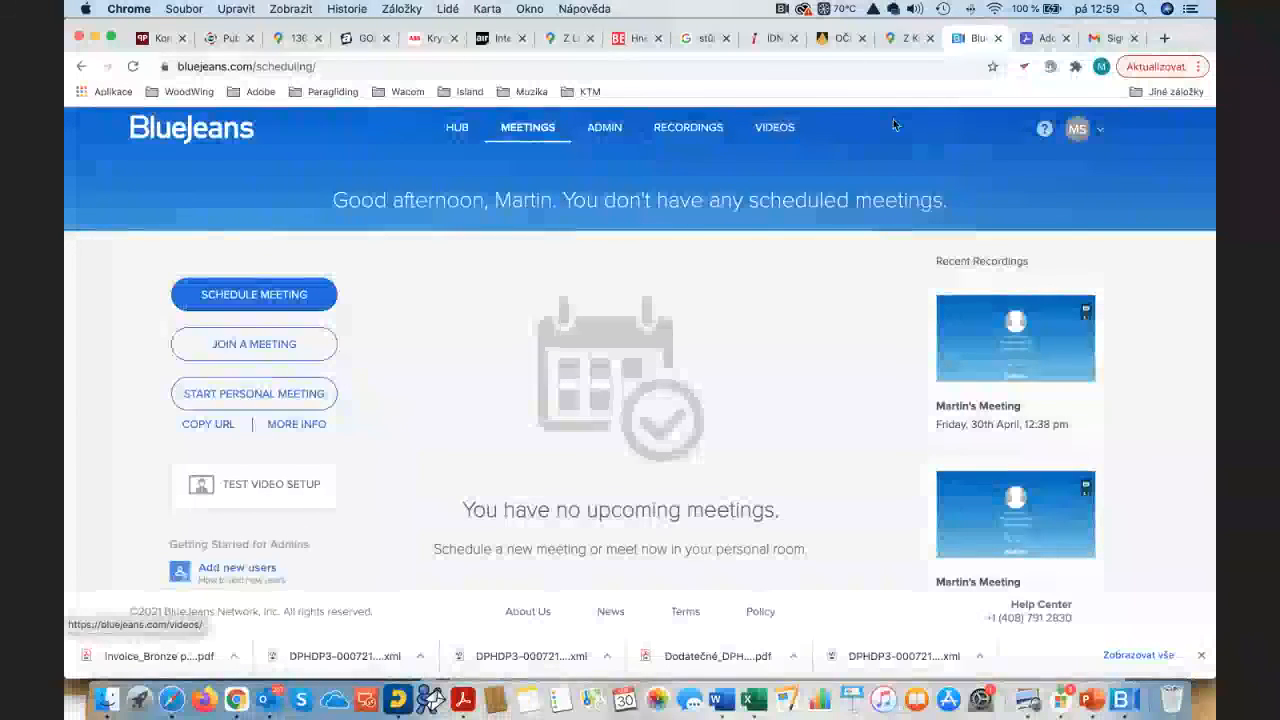
click(1128, 698)
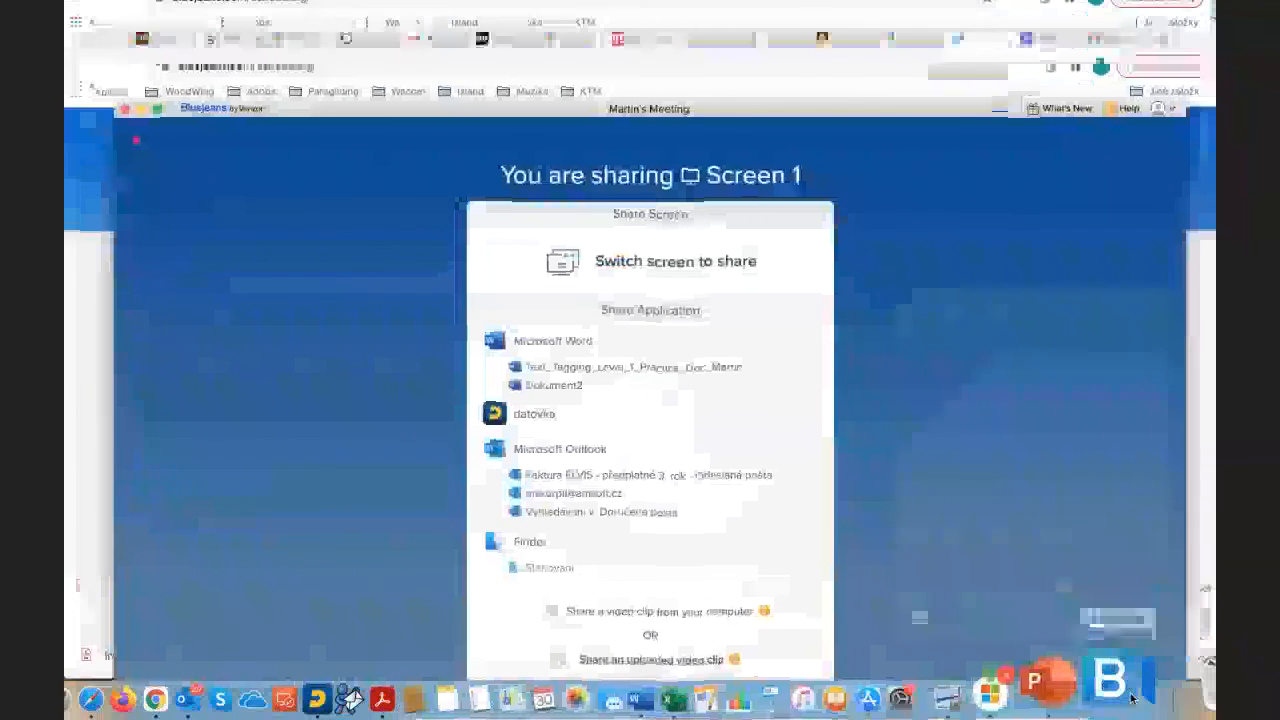